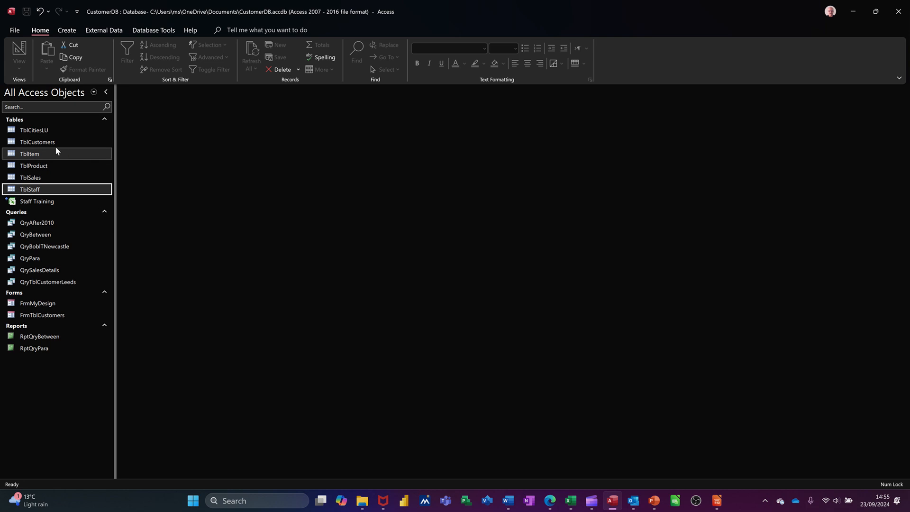
Generate a basic report from the TblCustomers table, and close it without saving the design
left_click(42, 144)
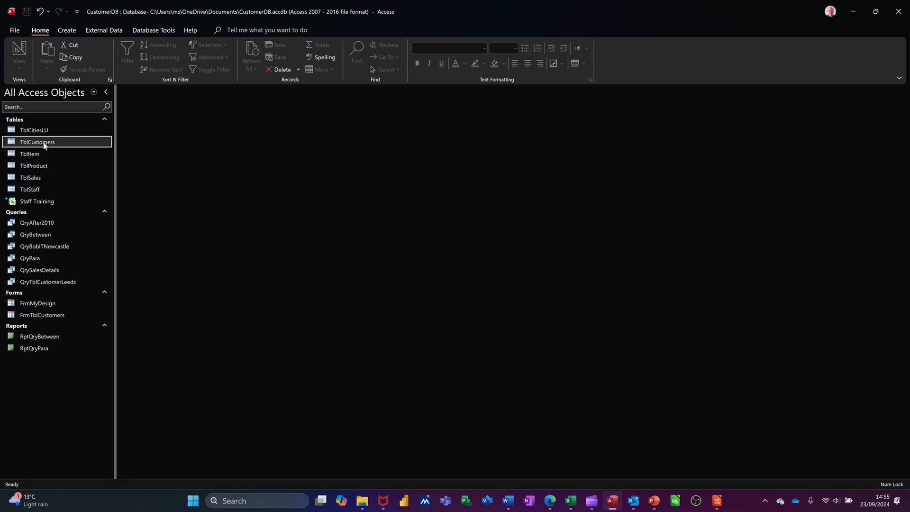
left_click(65, 31)
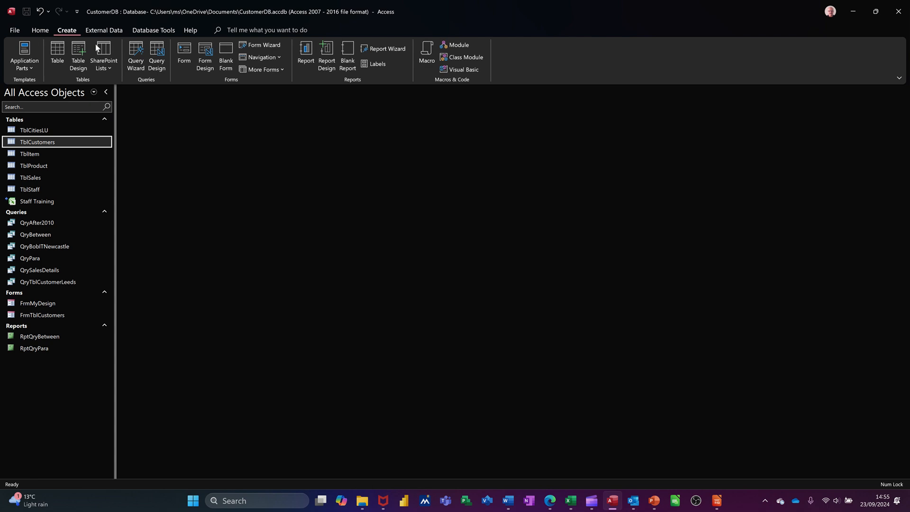
left_click(302, 51)
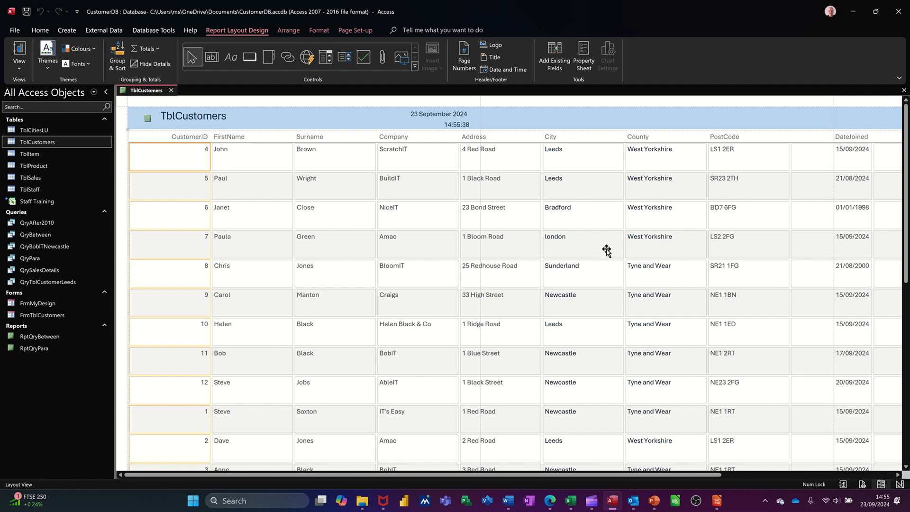
scroll(569, 249, "down", 2)
scroll(549, 256, "down", 1)
scroll(544, 325, "up", 3)
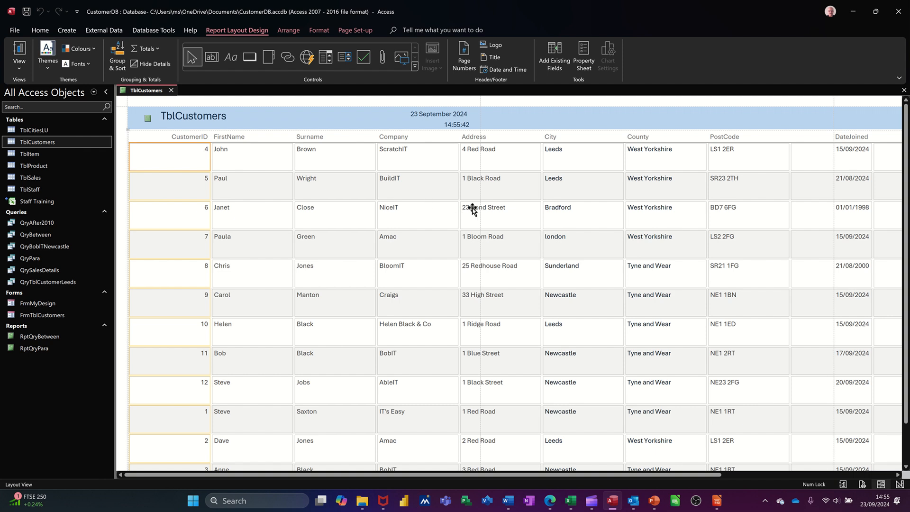
left_click(171, 91)
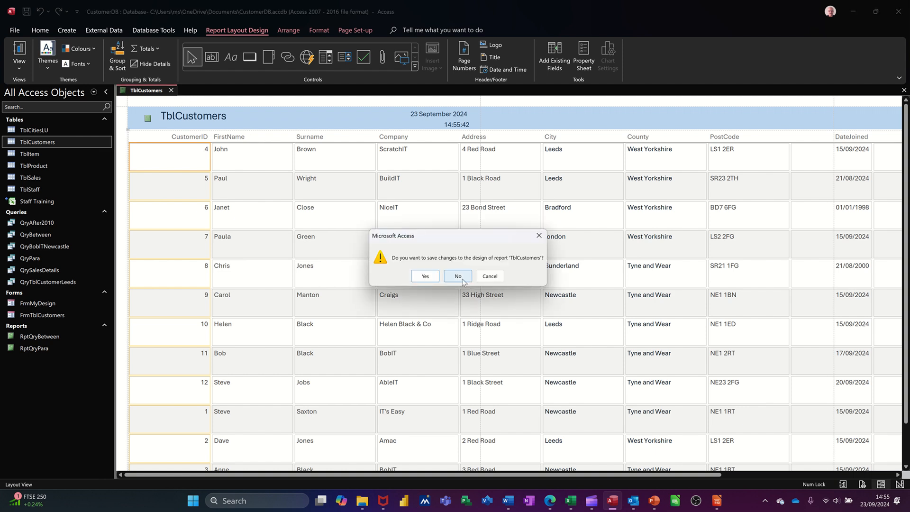
left_click(458, 277)
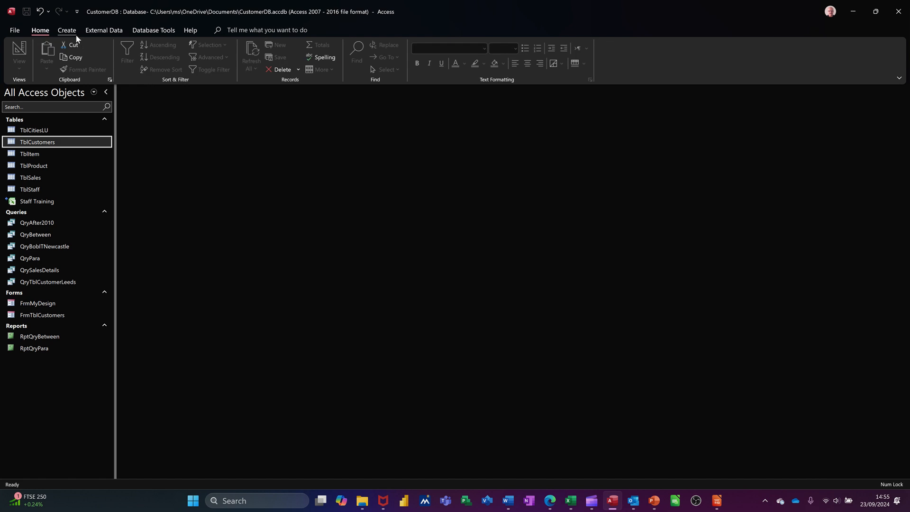
Create a blank report in design view and show its design tools
left_click(70, 33)
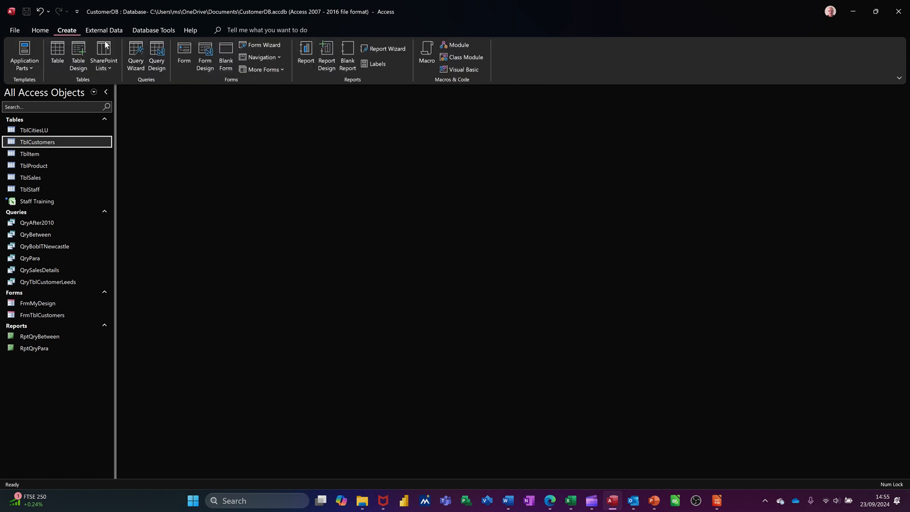
left_click(325, 52)
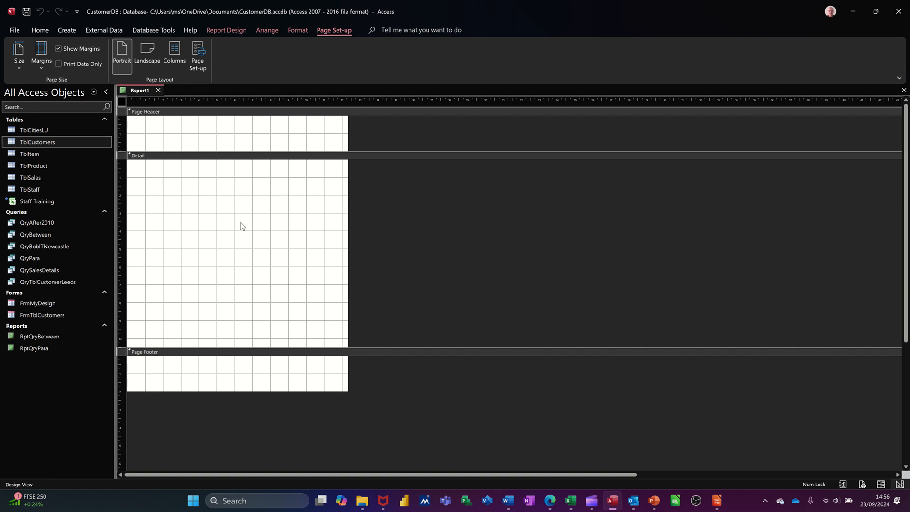
left_click(223, 32)
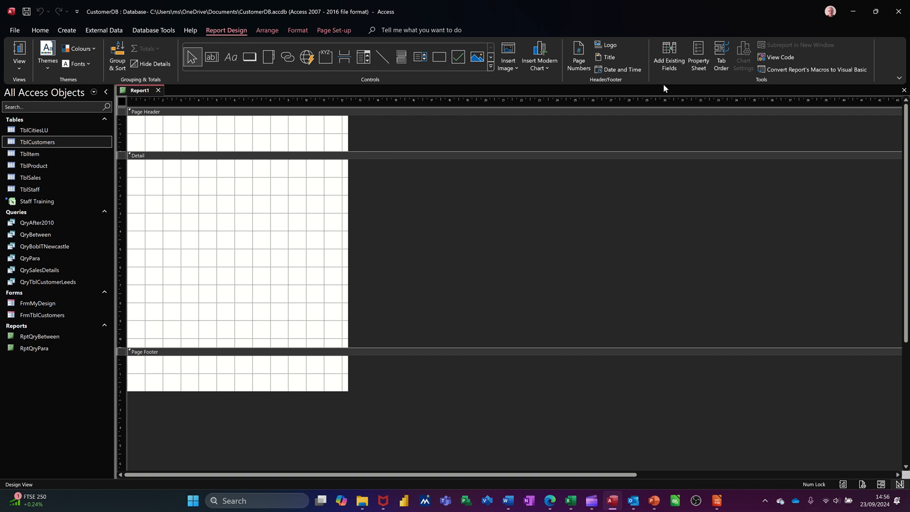
Set the report's record source to TblCustomers and show the list of available fields
left_click(698, 57)
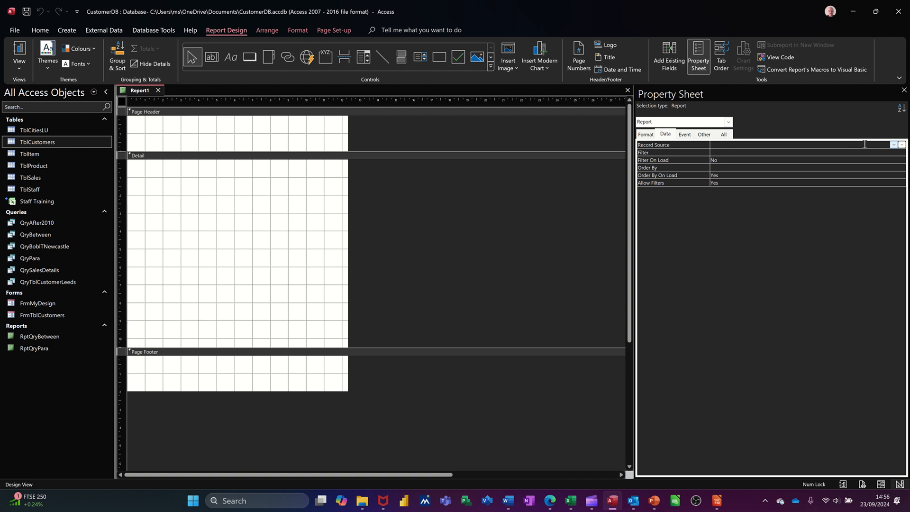
left_click(894, 145)
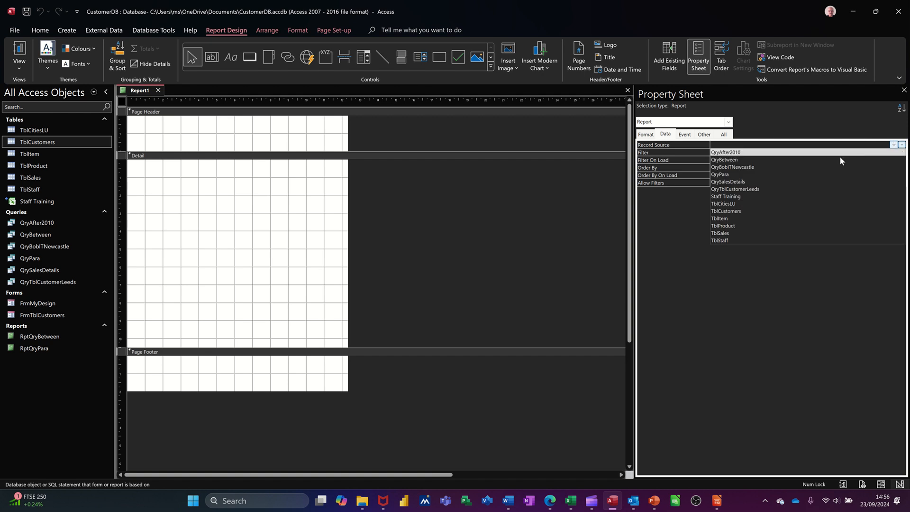
left_click(764, 212)
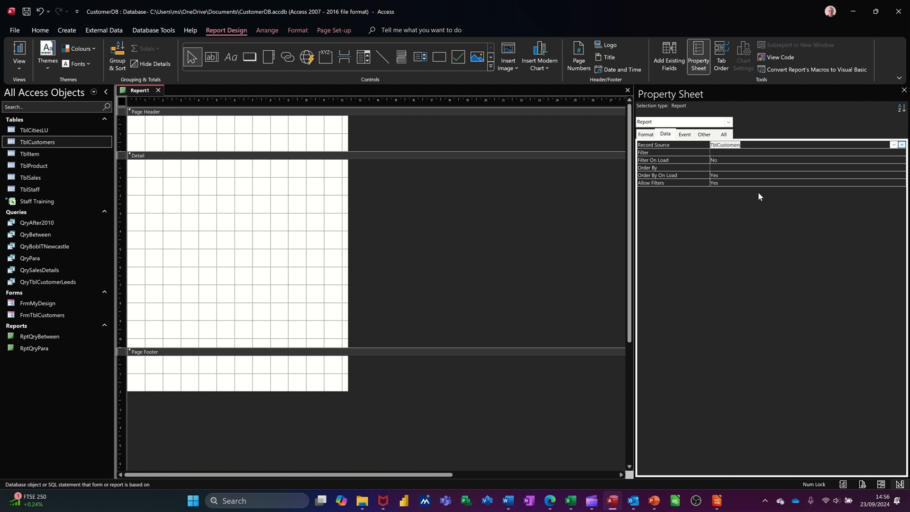
left_click(902, 91)
left_click(669, 54)
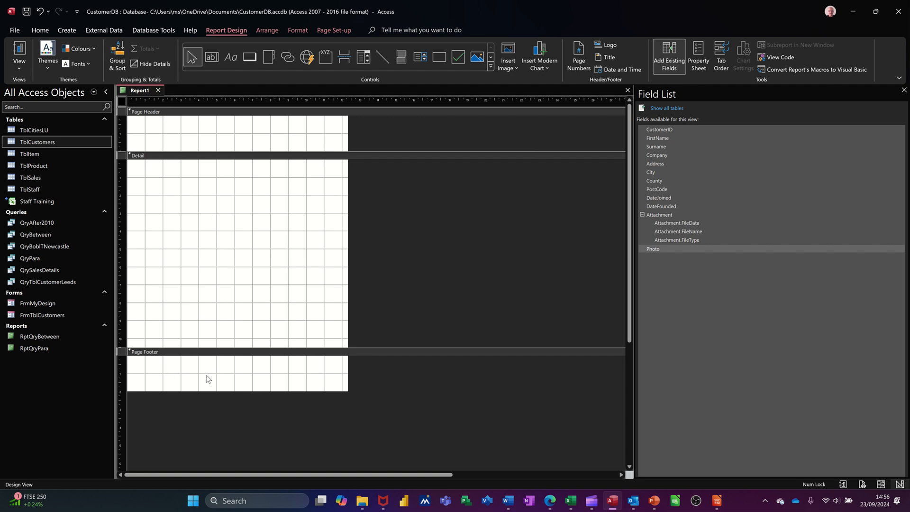
Add a report header and footer, and shorten the Detail section to about 7 cm
right_click(227, 355)
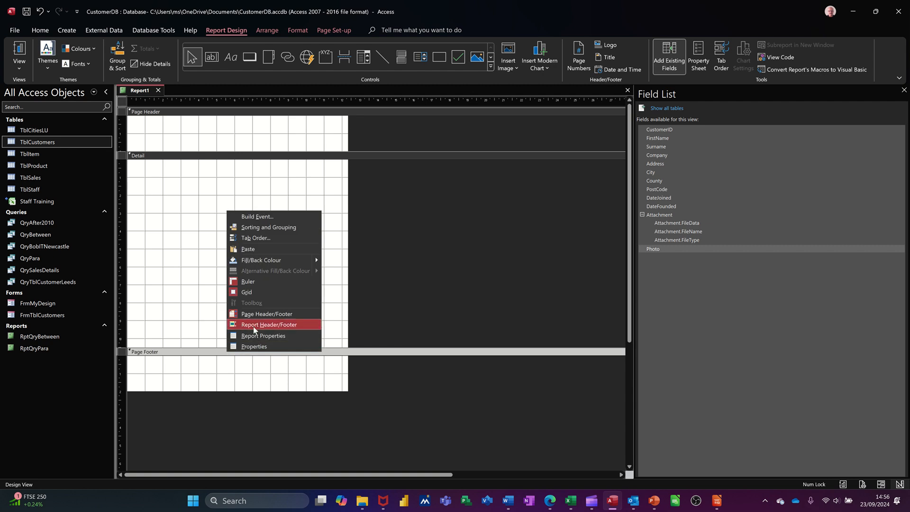
left_click(255, 330)
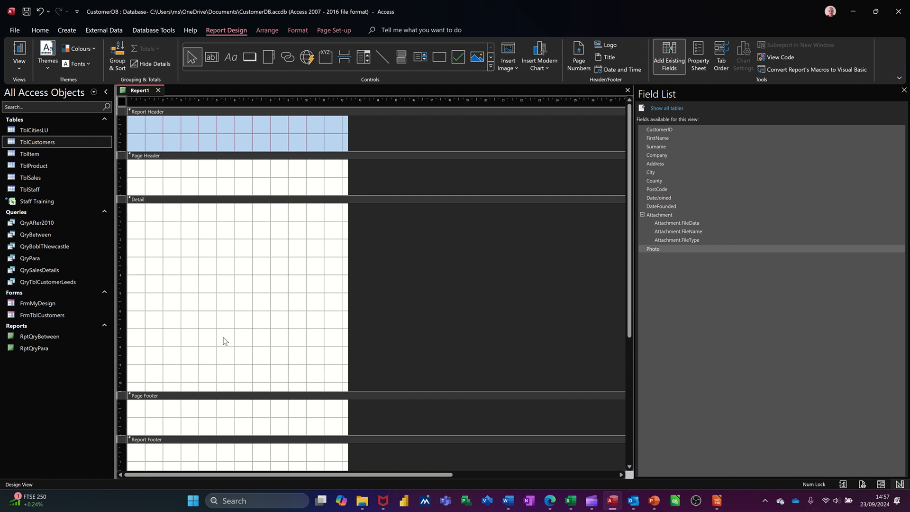
left_click(152, 127)
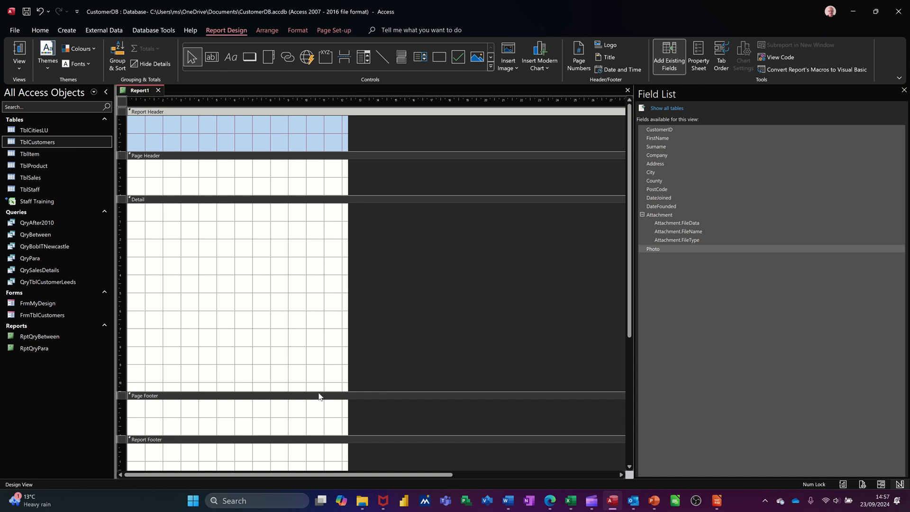
left_click_drag(318, 390, 325, 325)
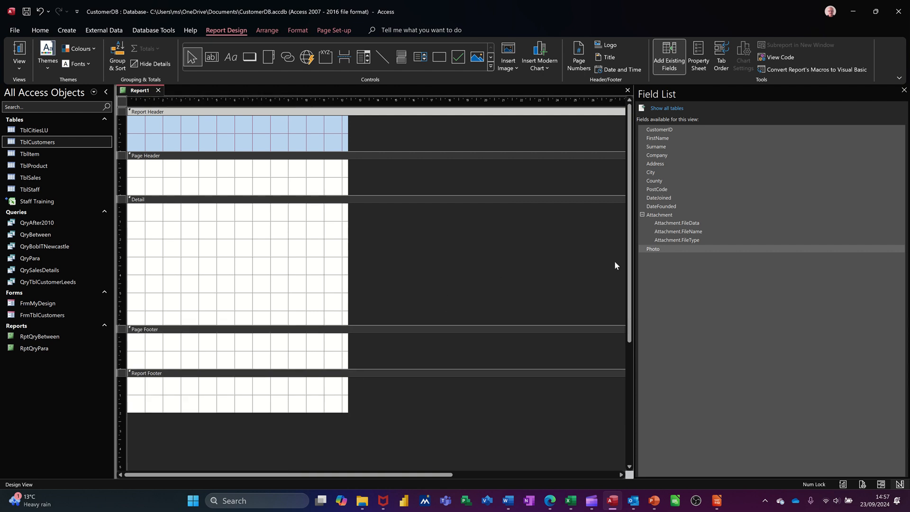
Add all fields from CustomerID through DateFounded to the Detail section
left_click(671, 130)
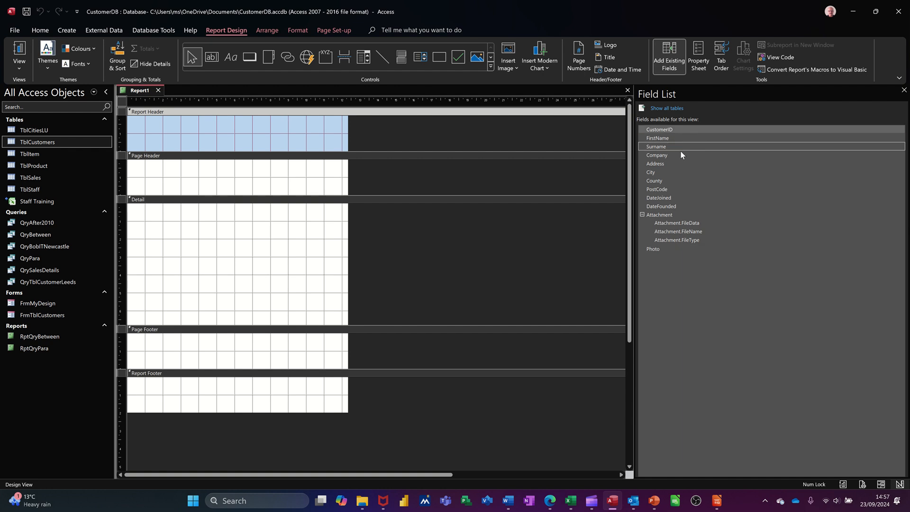
left_click(676, 206, "shift")
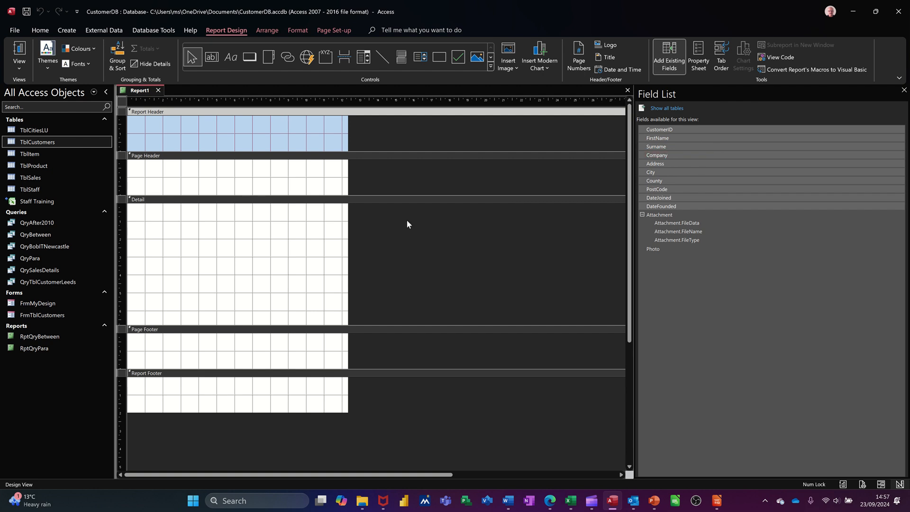
left_click_drag(726, 149, 203, 216)
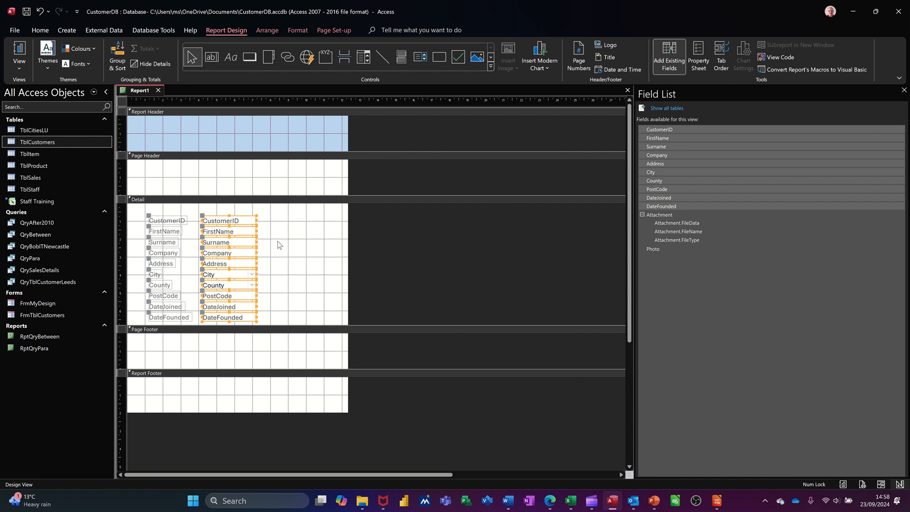
left_click(338, 233)
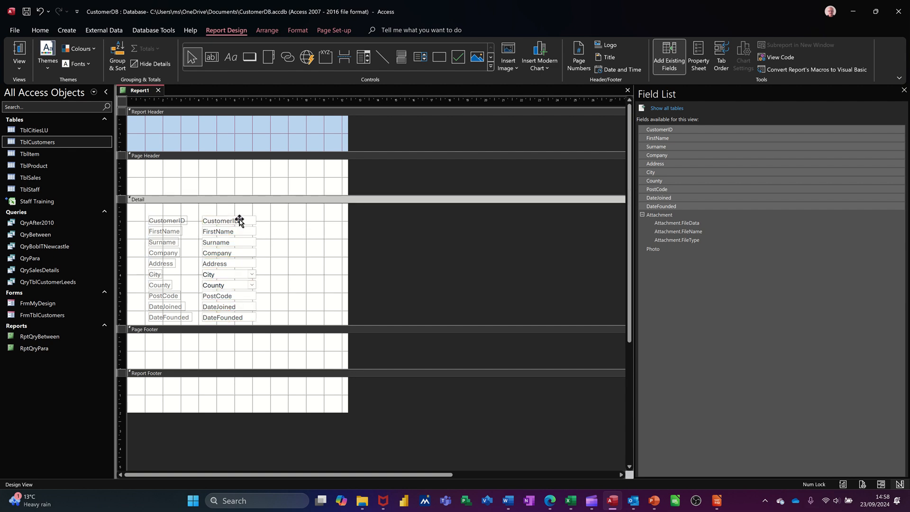
Reposition the CustomerID field above FirstName in the Detail section, with its label directly above its text box
left_click(239, 220)
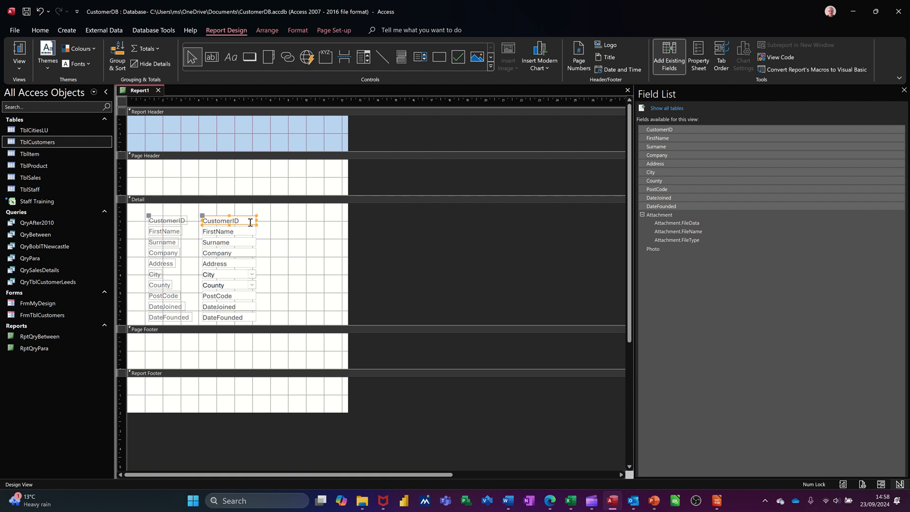
left_click(275, 233)
left_click_drag(240, 221, 325, 225)
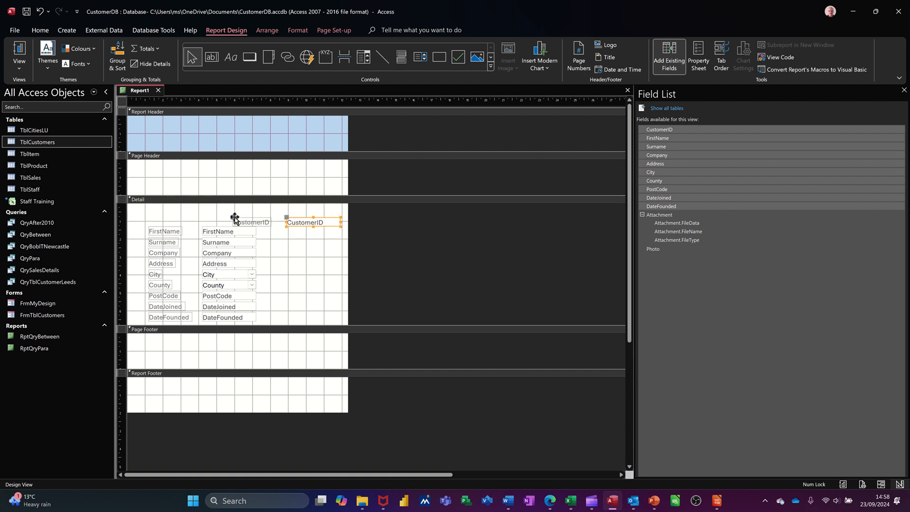
mouse_move(232, 216)
left_mouse_down()
mouse_move(285, 206)
mouse_move(303, 223)
mouse_move(292, 235)
mouse_move(220, 218)
left_mouse_up()
left_click(305, 229)
left_click(294, 255)
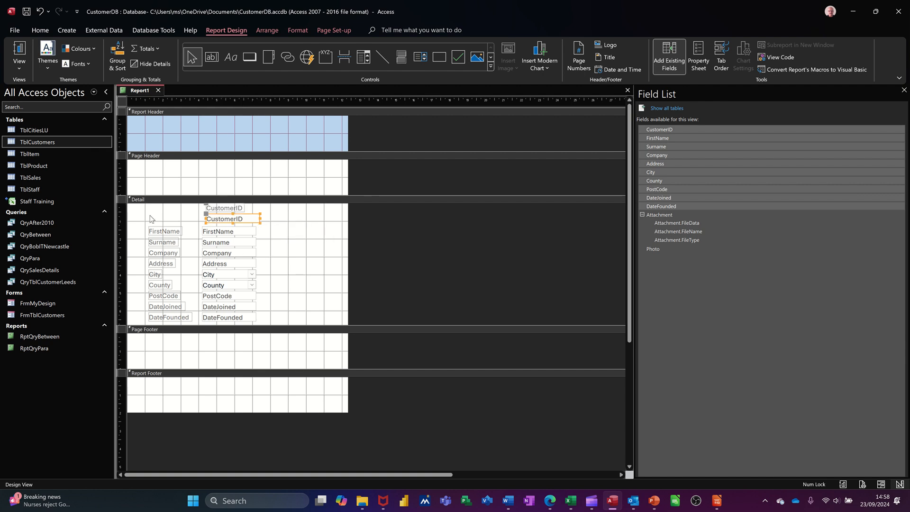
Fill all labels and text boxes in the Detail section, plus the Page Header background, with light blue
left_click_drag(134, 210, 134, 322)
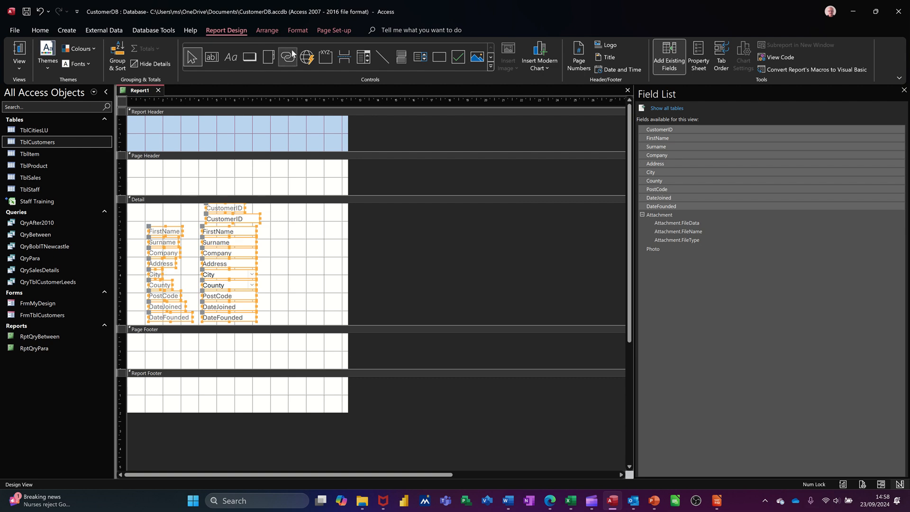
left_click(286, 27)
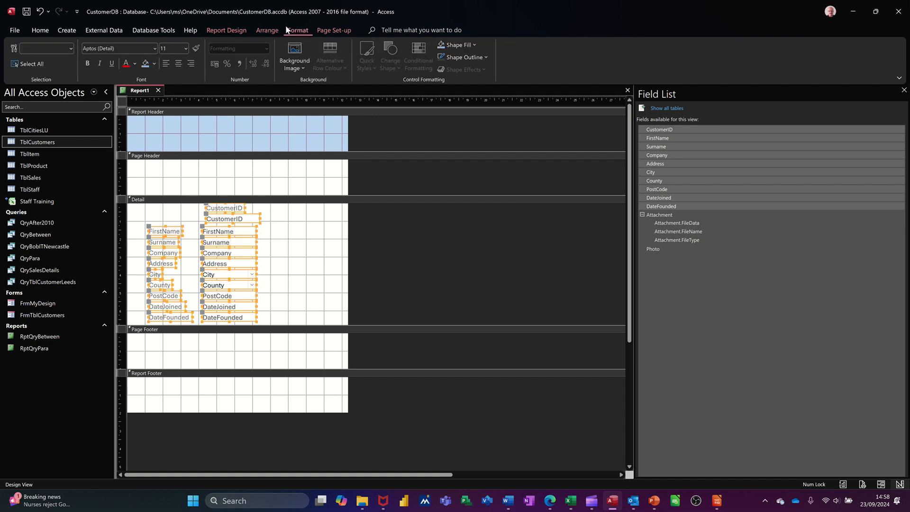
left_click(147, 64)
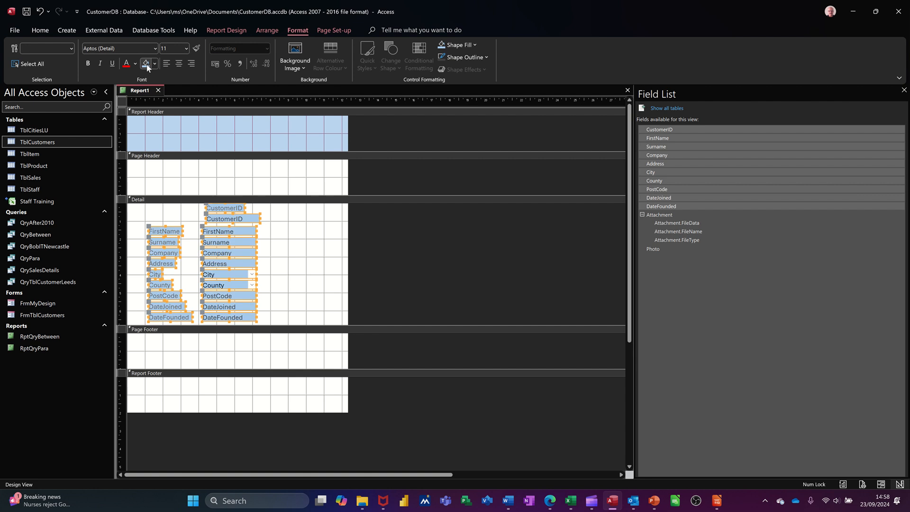
left_click(273, 174)
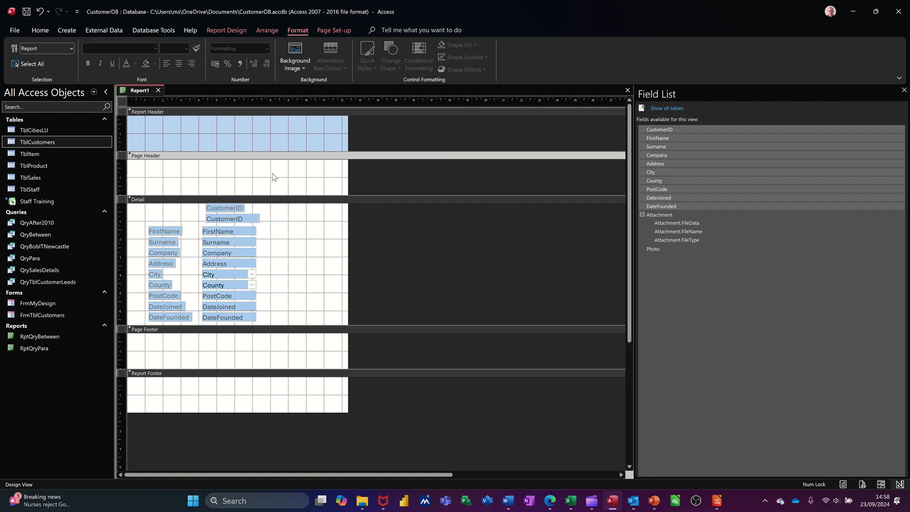
left_click(147, 66)
Fill the backgrounds of the Detail, Page Footer and Report Footer sections with light green
left_click(313, 260)
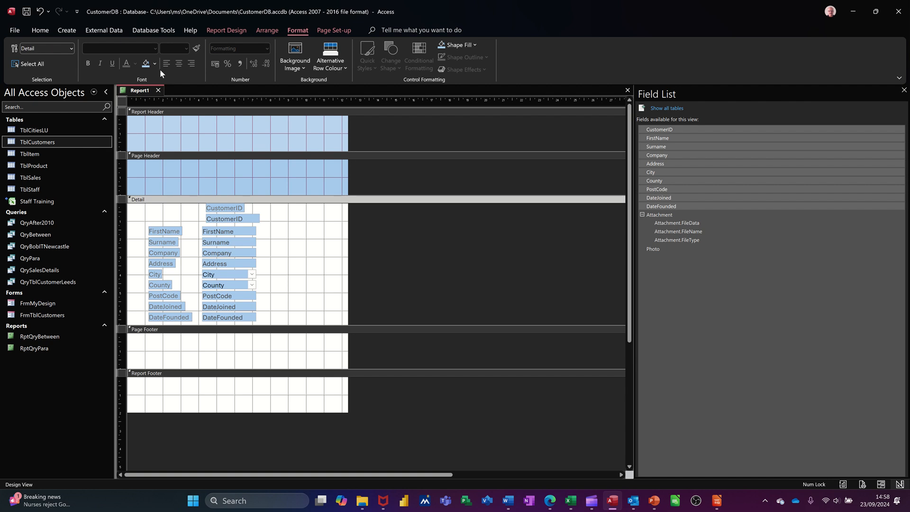
left_click(155, 63)
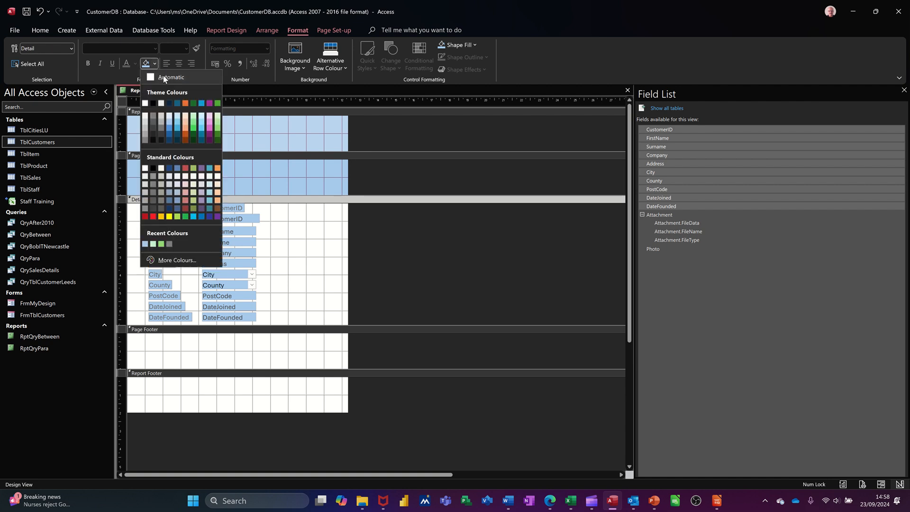
left_click(194, 125)
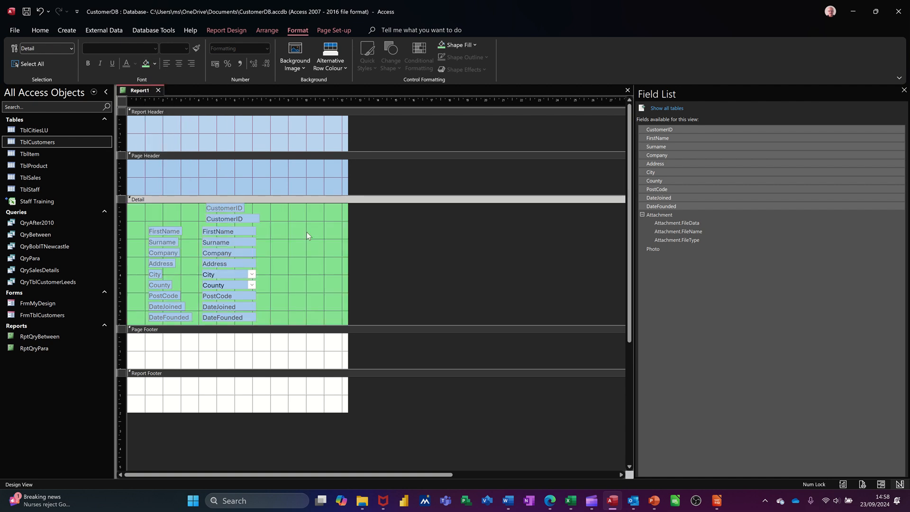
left_click(227, 354)
left_click(148, 68)
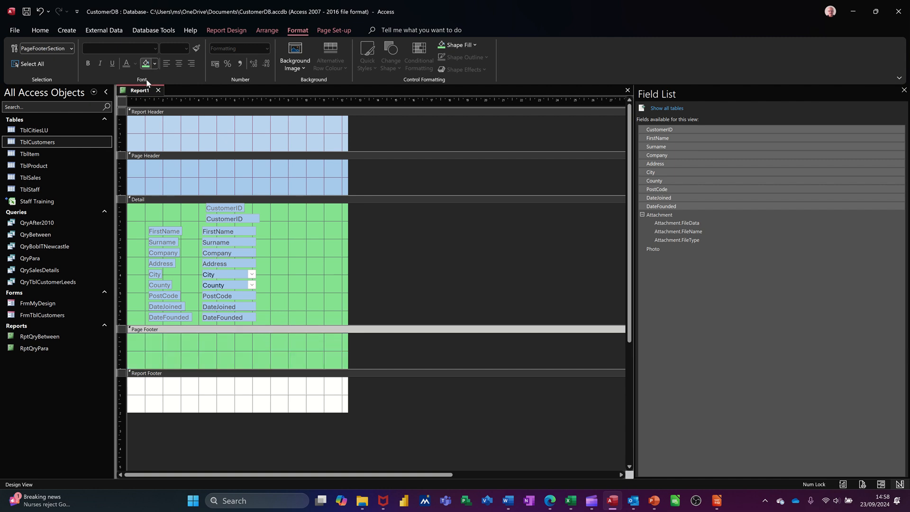
left_click(252, 401)
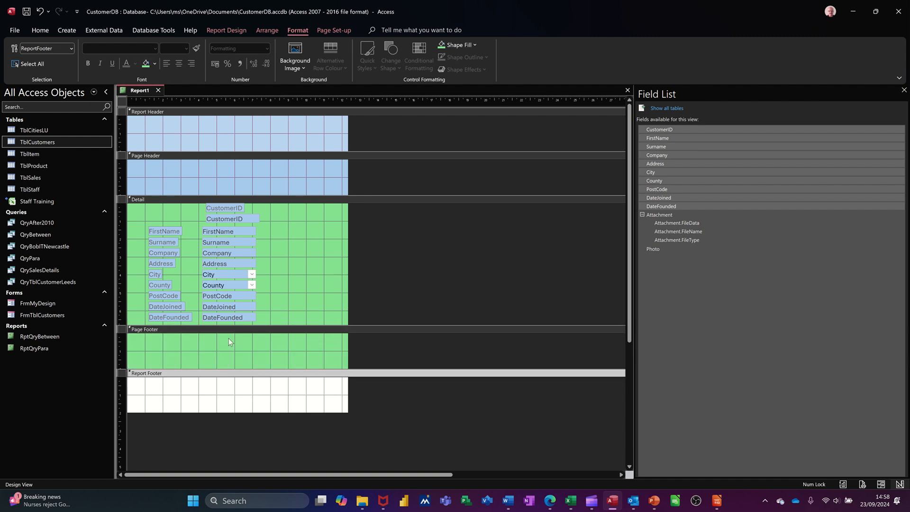
left_click(146, 64)
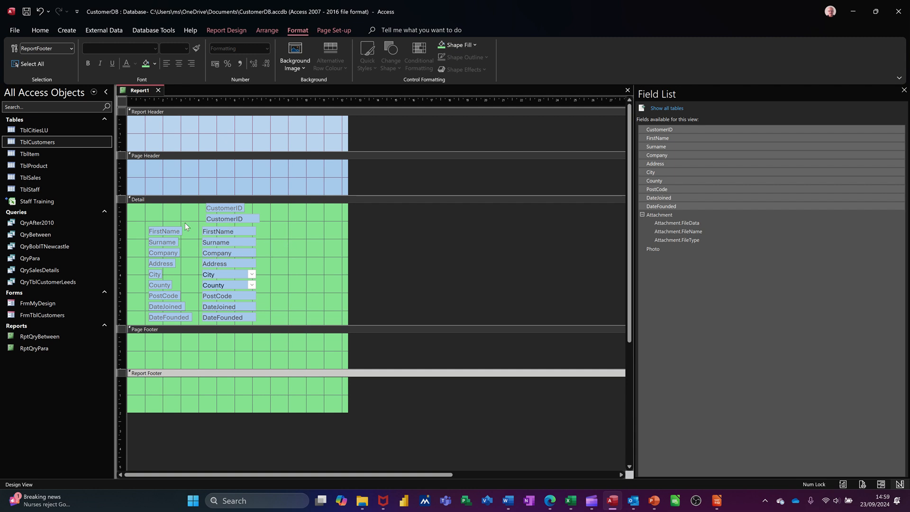
Widen the Detail section's text boxes to about 12 cm for Address, 10 cm for City, 7 cm for County and 11.5 cm for Company
left_click(254, 264)
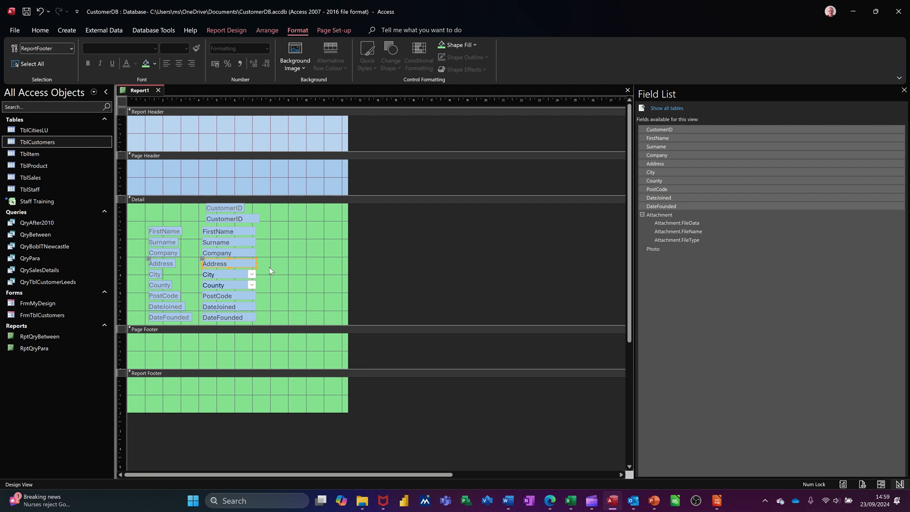
left_click_drag(256, 263, 416, 263)
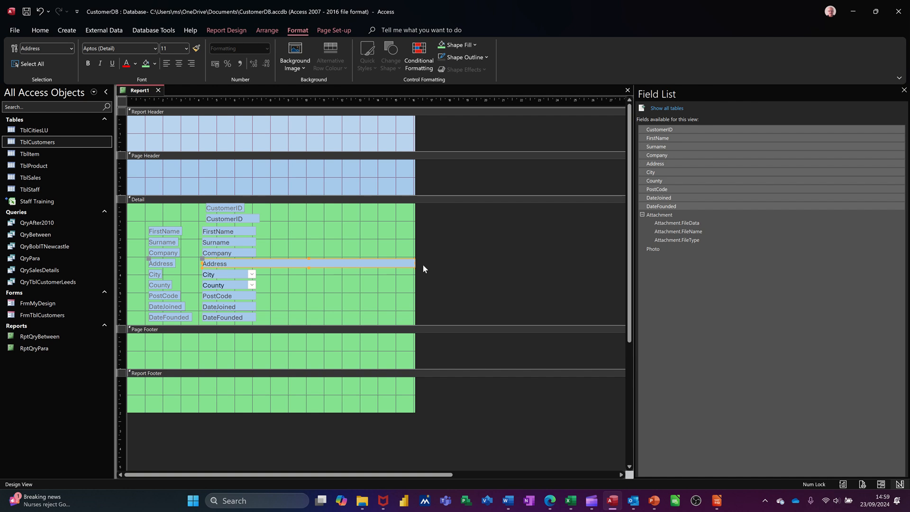
left_click(239, 274)
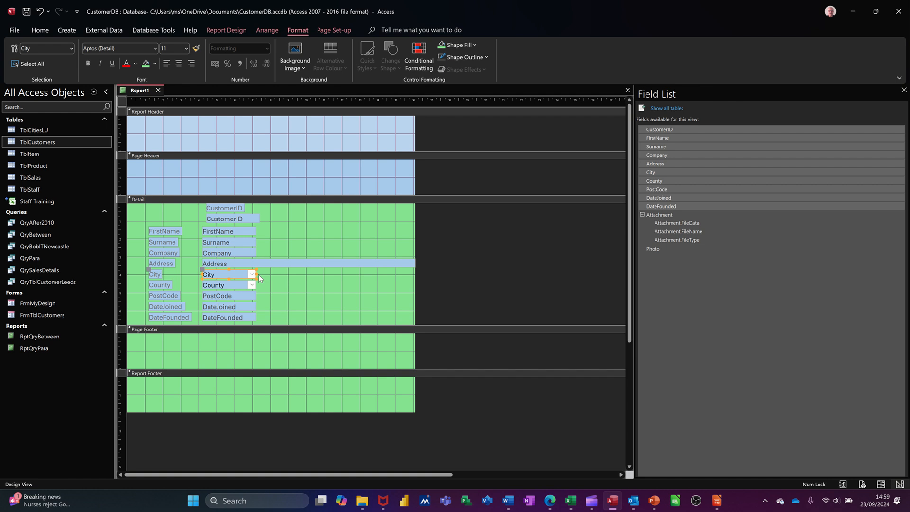
left_click_drag(256, 274, 379, 274)
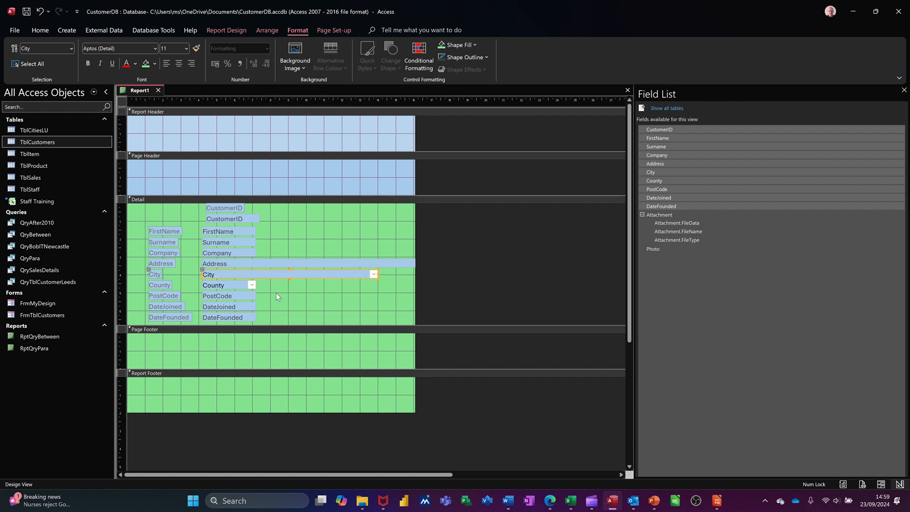
left_click(234, 285)
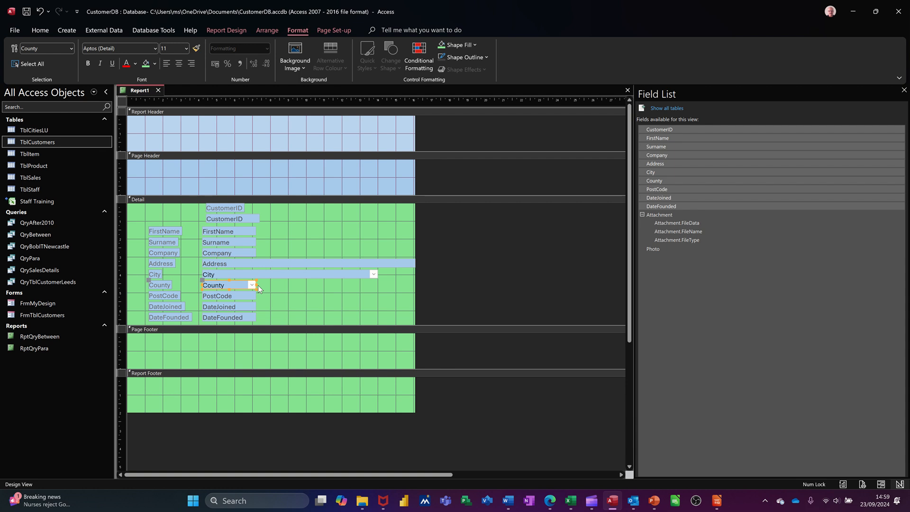
left_click_drag(256, 285, 328, 285)
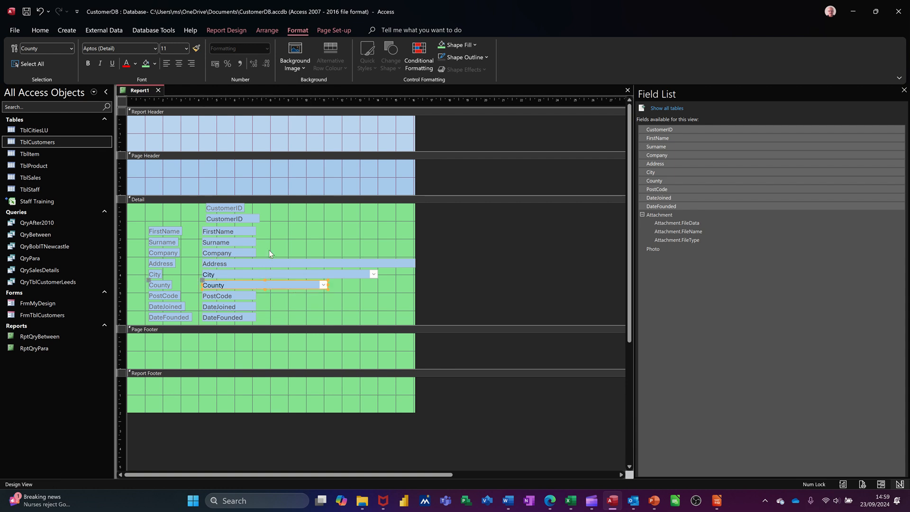
left_click(248, 255)
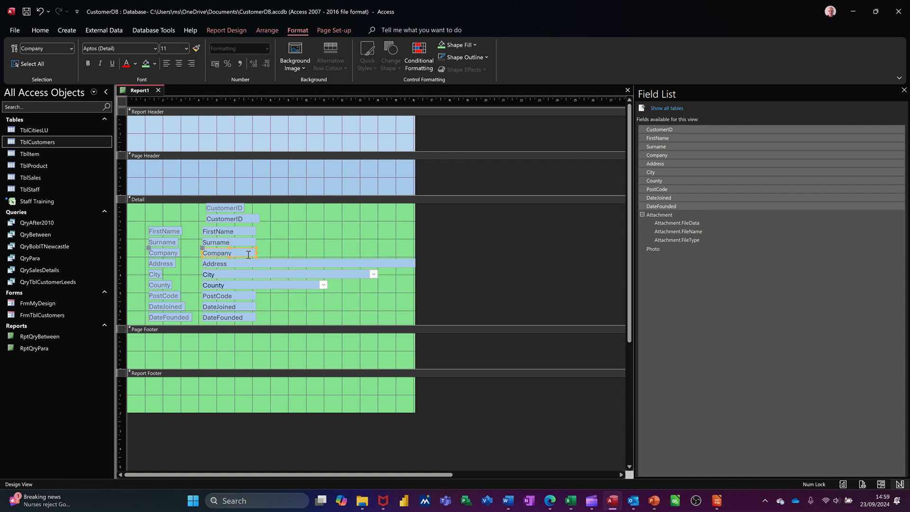
left_click_drag(260, 253, 410, 250)
Add a label reading "Customers", about 9 cm wide and 1.5 cm high, in the Page Header section
left_click(185, 175)
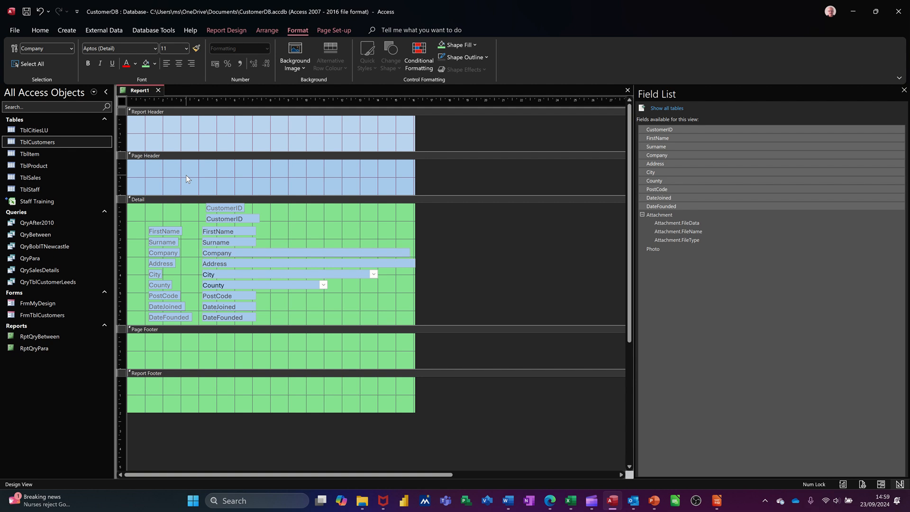
left_click(227, 30)
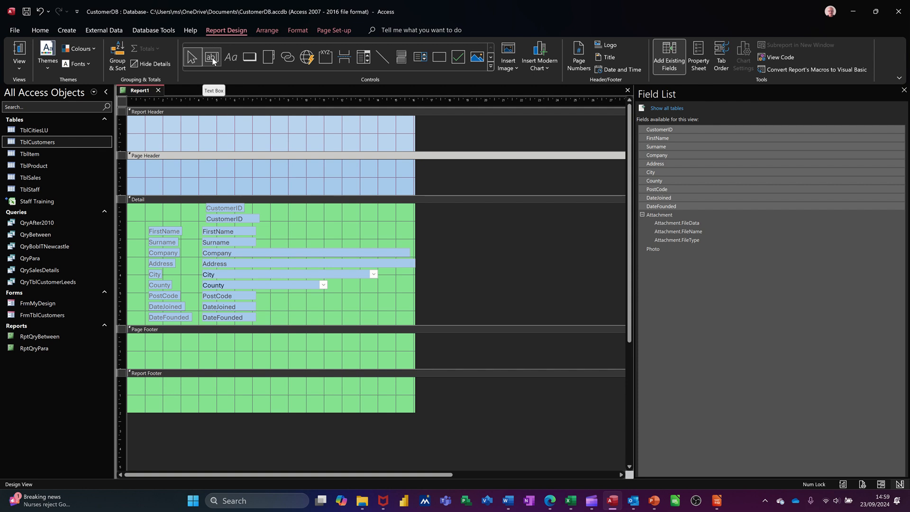
left_click(231, 59)
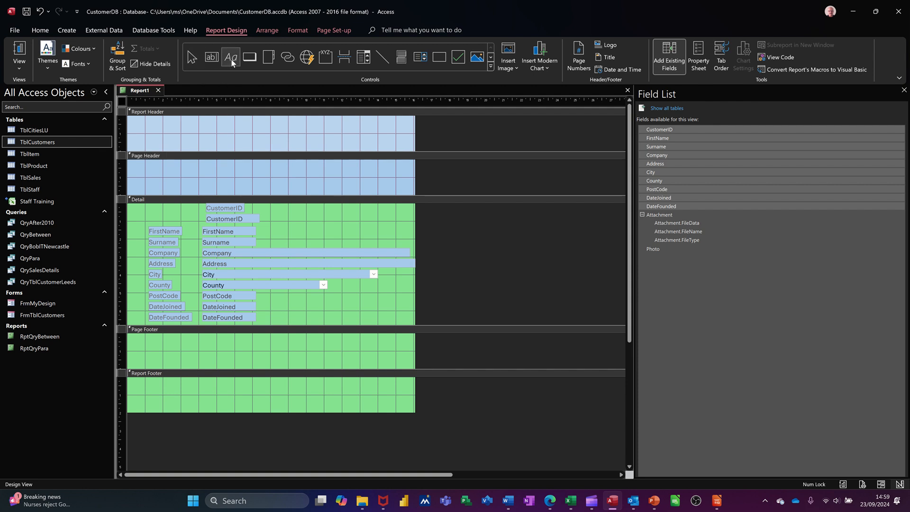
left_click_drag(166, 164, 329, 191)
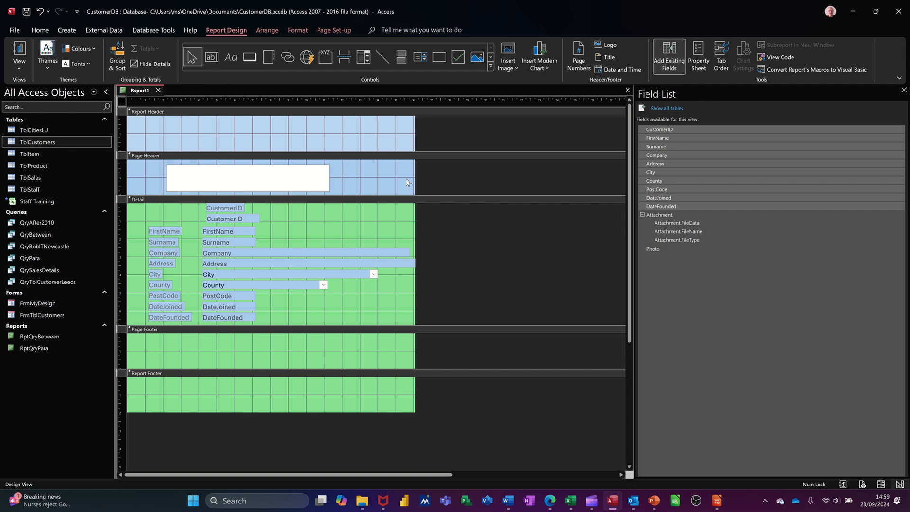
type("Customers")
left_click(354, 179)
Format the Customers label in the Page Header as bold, 22 pt and centred
left_click(264, 182)
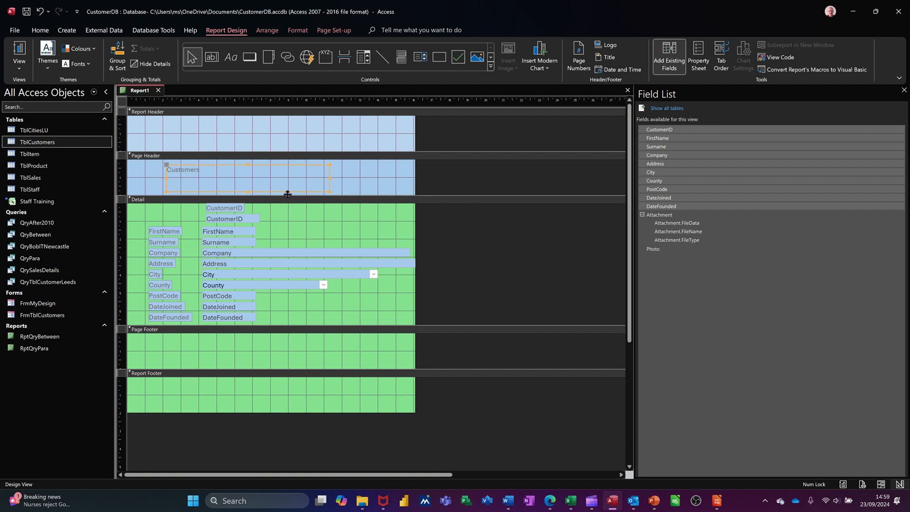
double_click(213, 173)
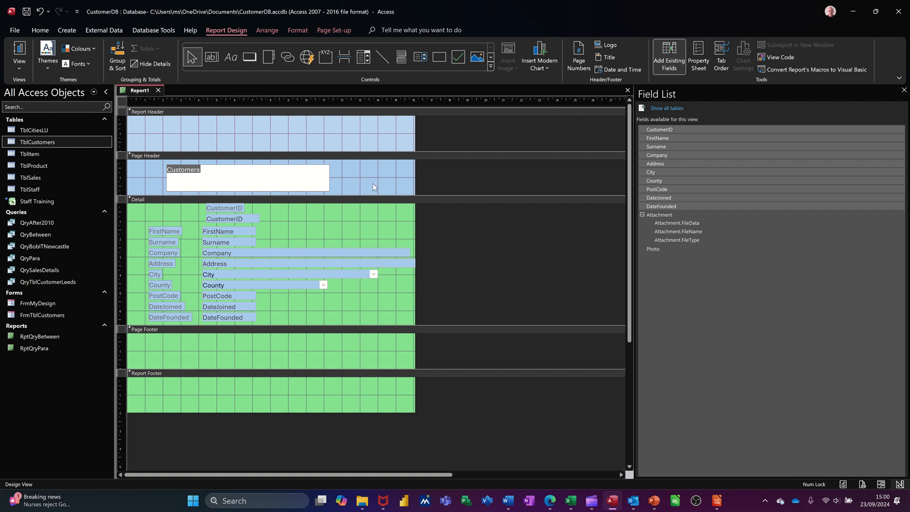
key("Escape")
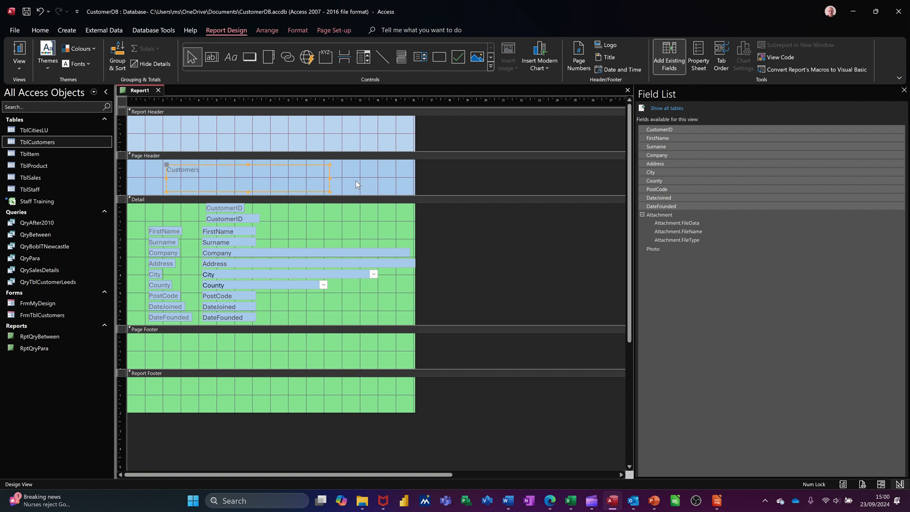
key("ctrl+b")
left_click(298, 30)
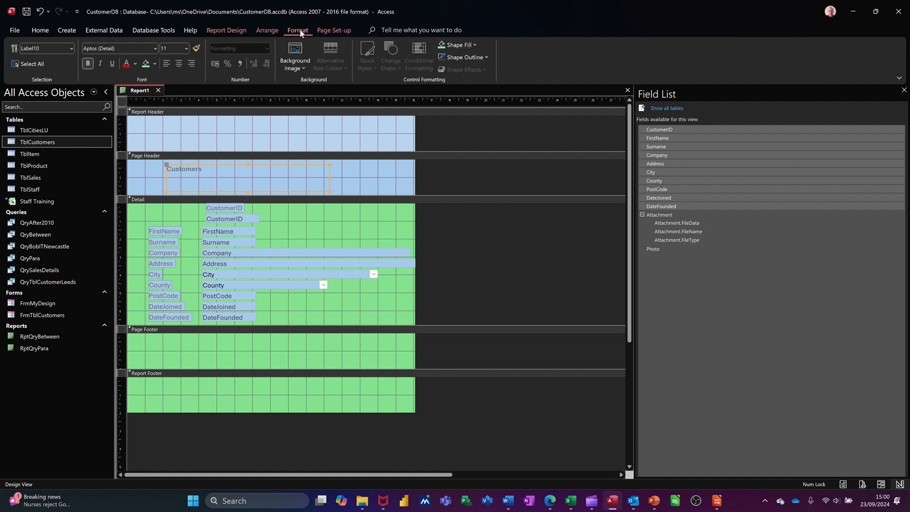
left_click(187, 48)
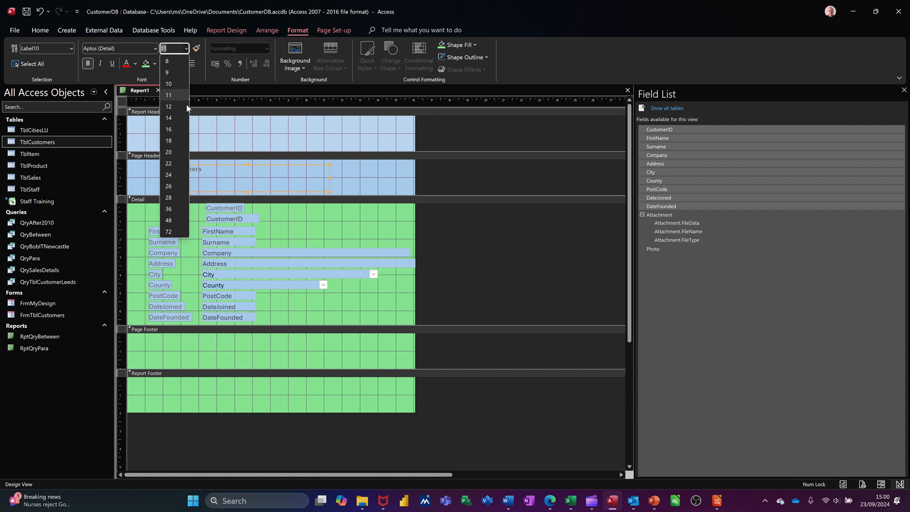
left_click(170, 163)
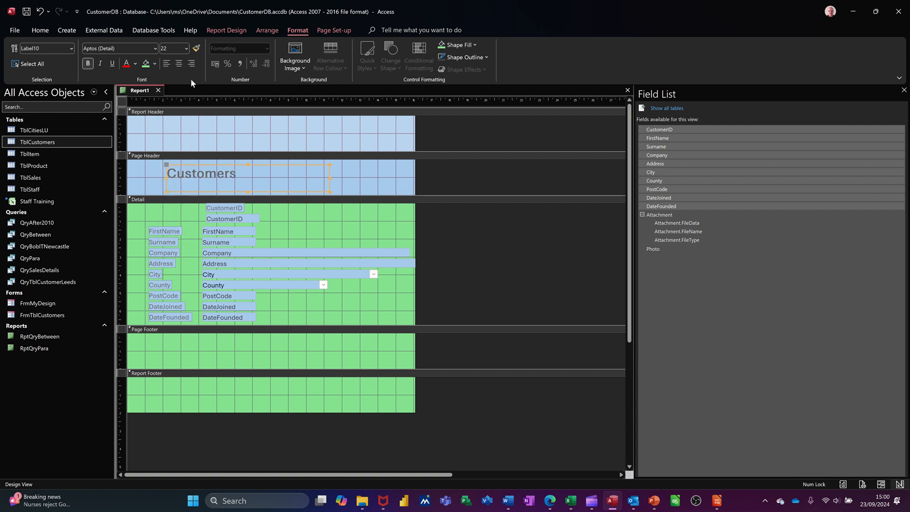
left_click(179, 64)
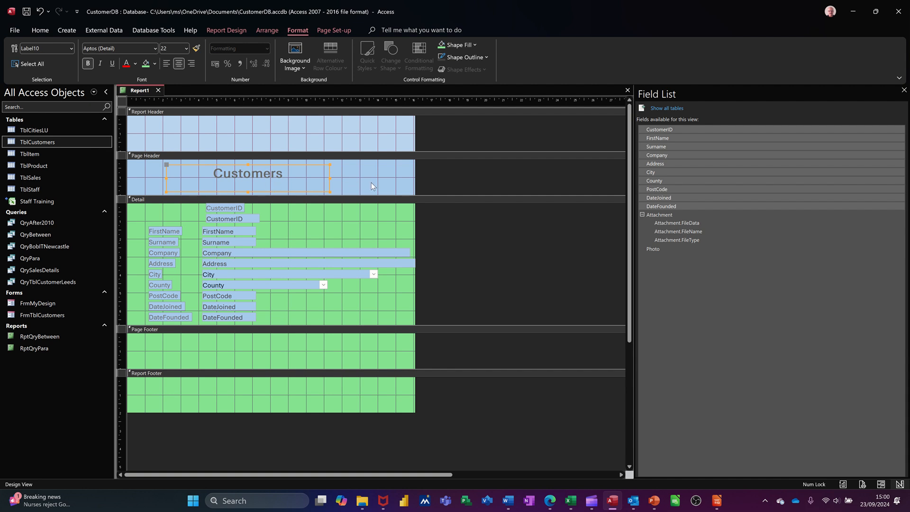
Fill the Customers label with pale green and nudge it slightly right and up within the Page Header
left_click(154, 63)
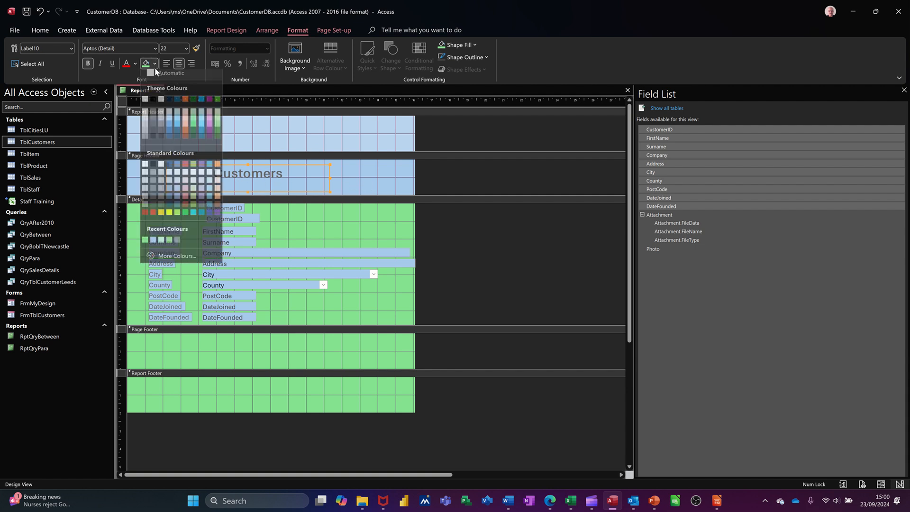
left_click(218, 119)
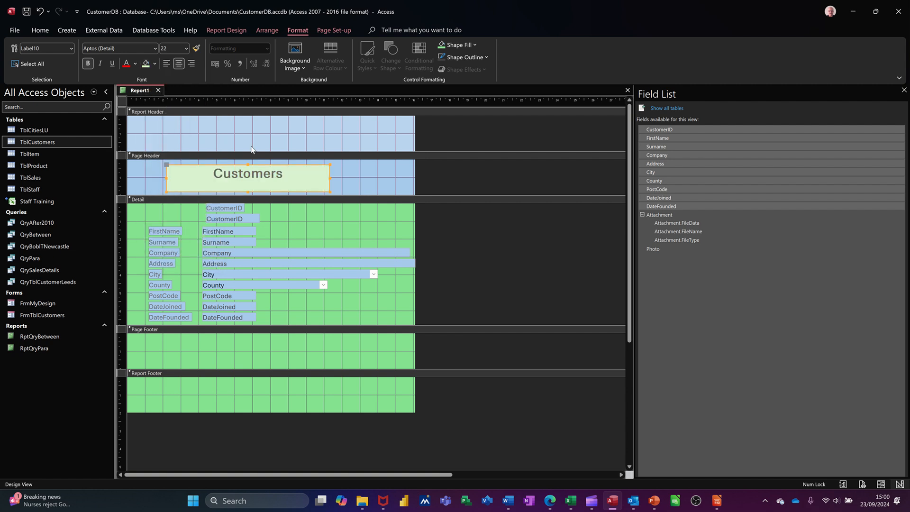
left_click(366, 177)
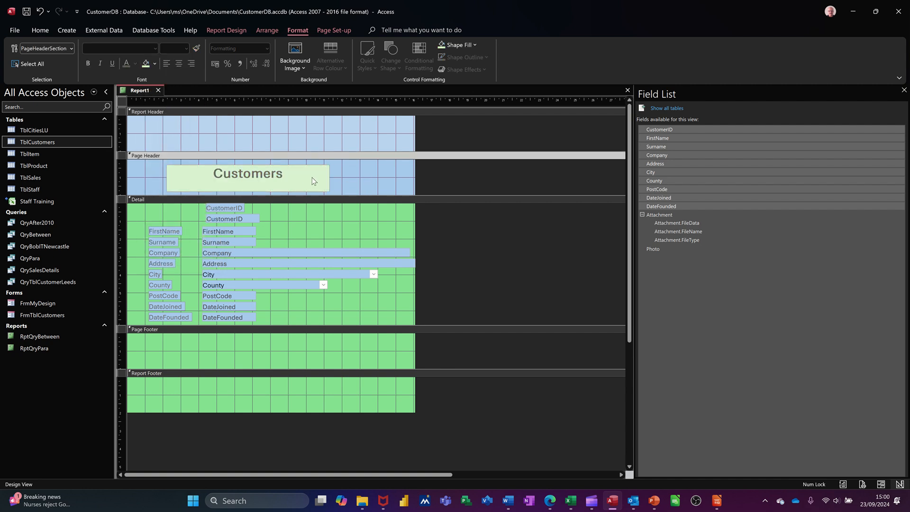
left_click_drag(311, 177, 323, 174)
left_click(389, 186)
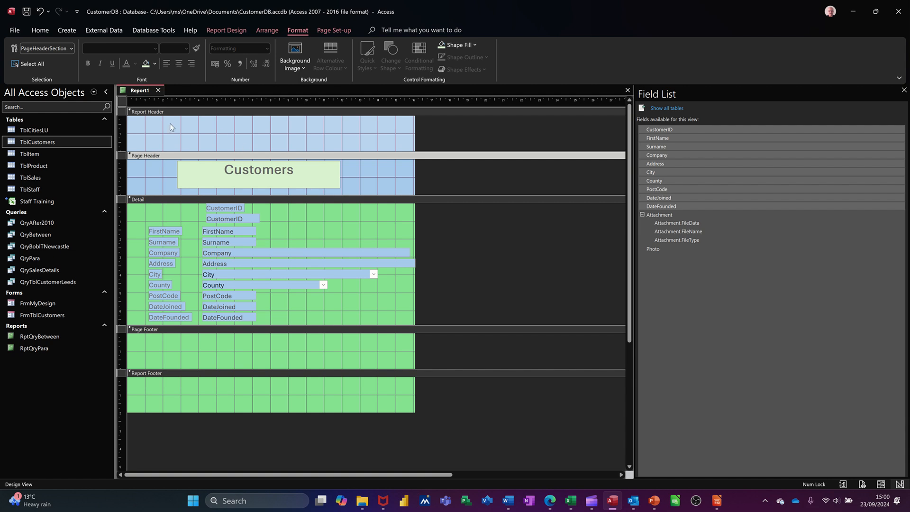
Add a label reading "Customers 2024", about 8.5 cm wide and 1.5 cm high, in the Report Header section
left_click(231, 127)
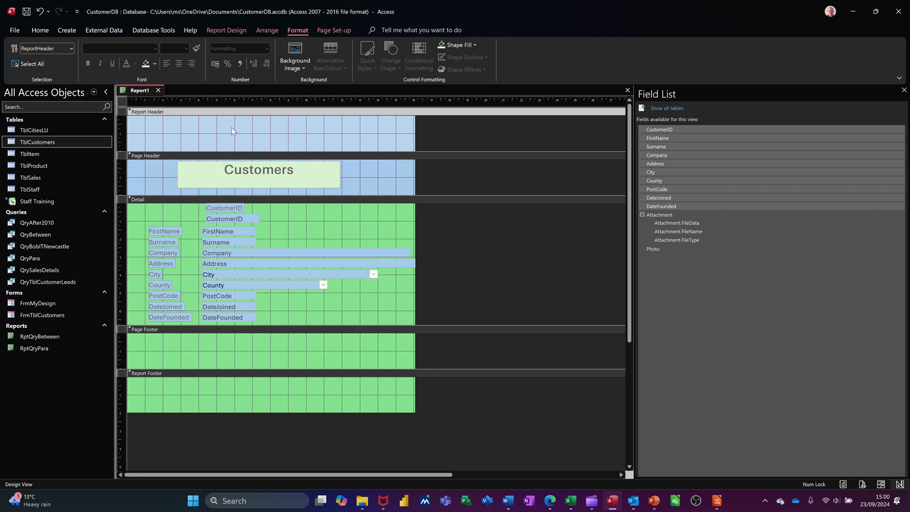
left_click(226, 30)
left_click(229, 57)
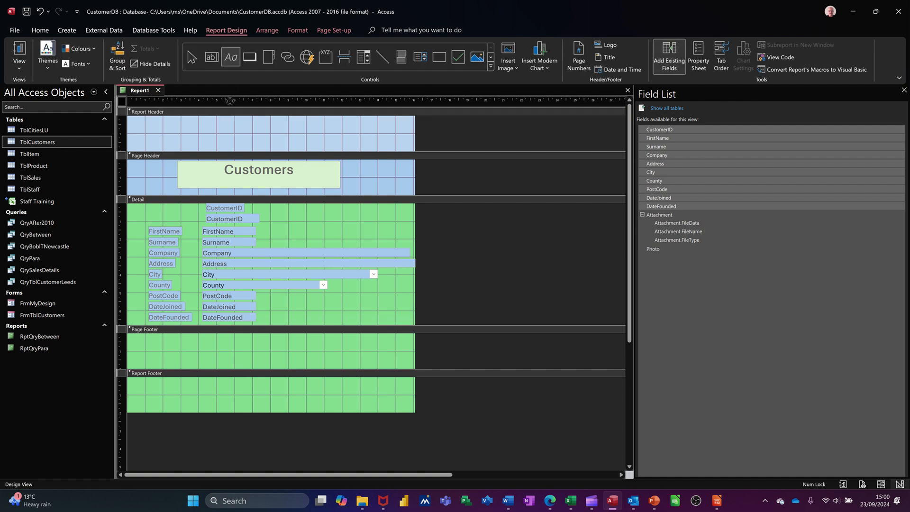
left_click_drag(181, 121, 333, 149)
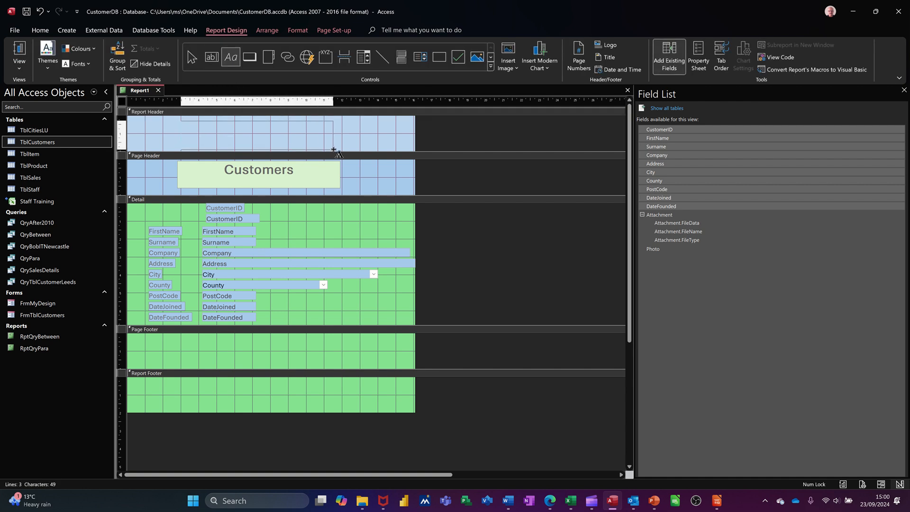
type("C")
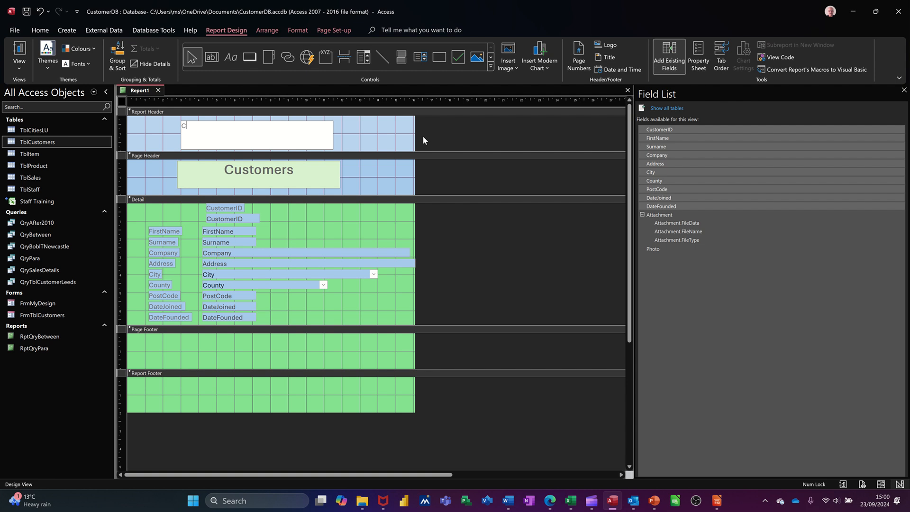
type("ustomers 2024")
left_click(395, 138)
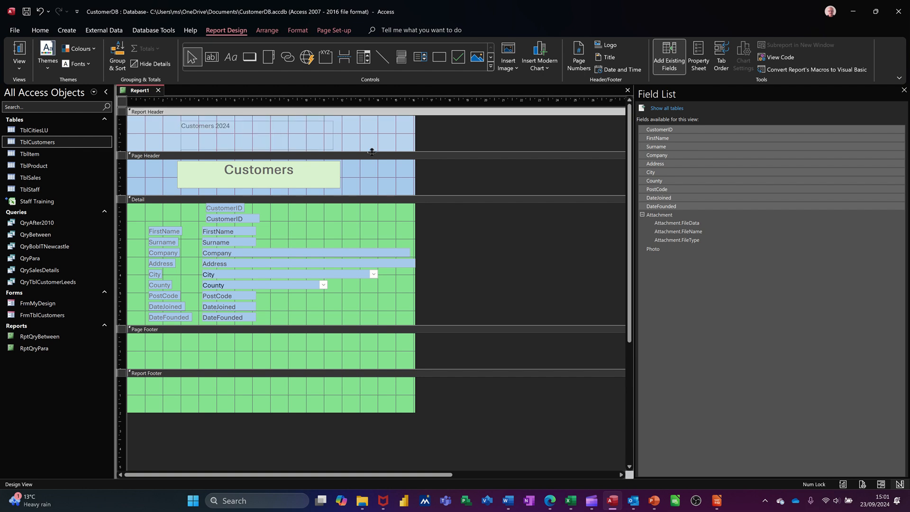
Copy the Page Header label's formatting onto the Customers 2024 label with Format Painter
left_click(309, 180)
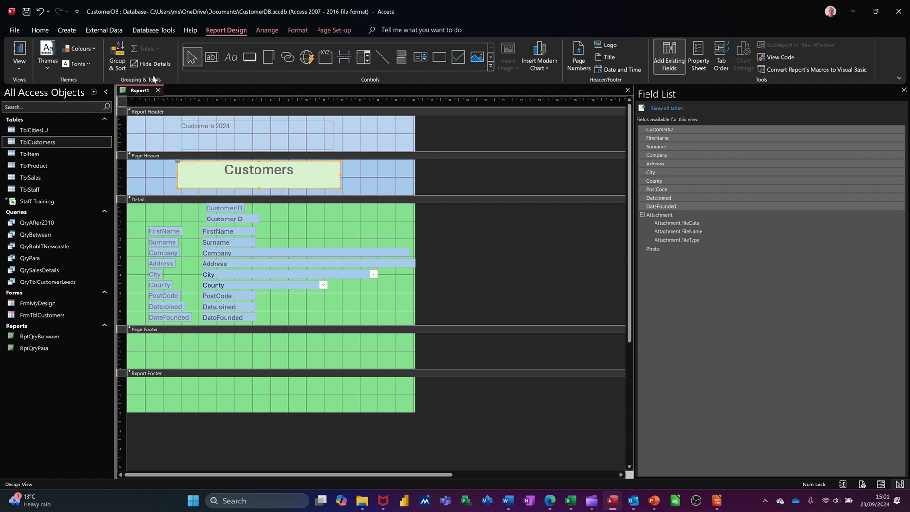
left_click(299, 31)
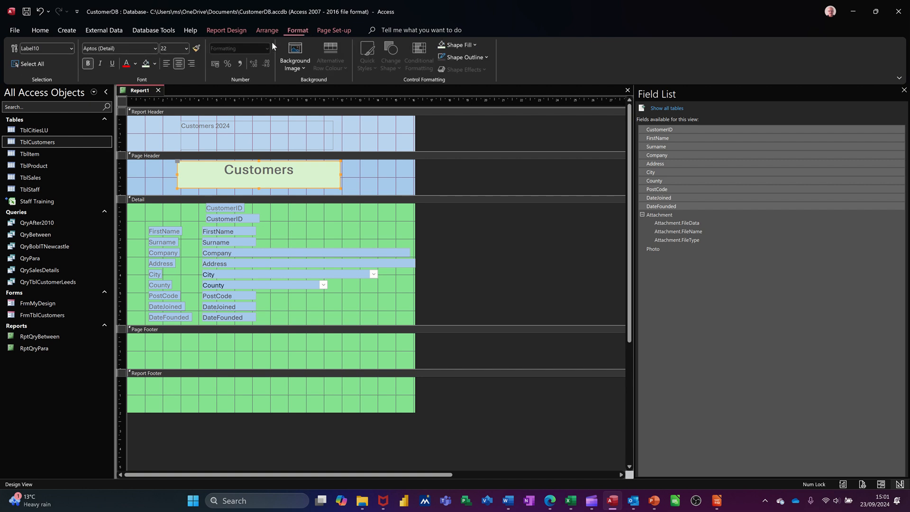
left_click(195, 49)
left_click(233, 124)
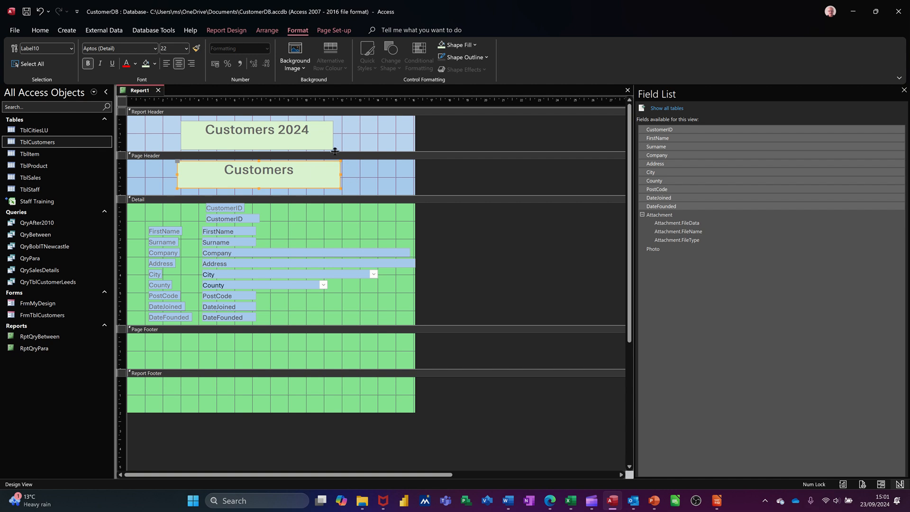
left_click(321, 138)
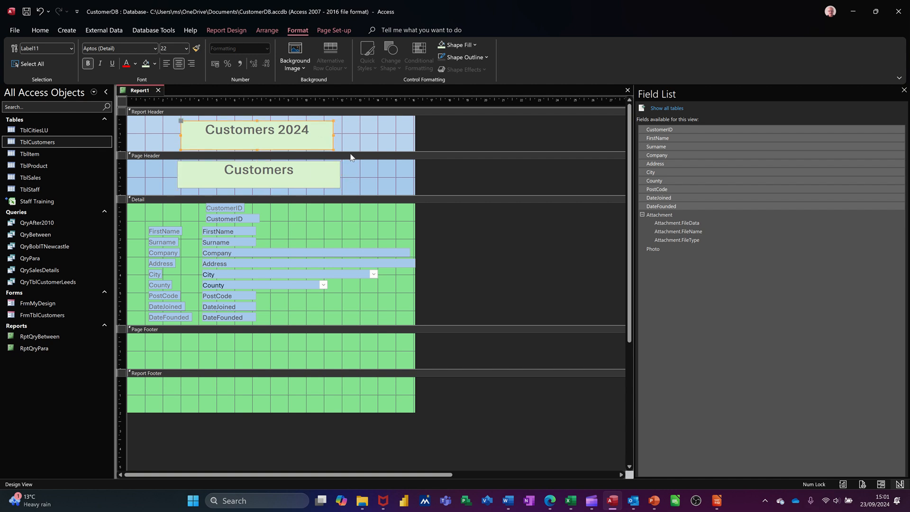
Save the report as RptCustomers
left_click(28, 11)
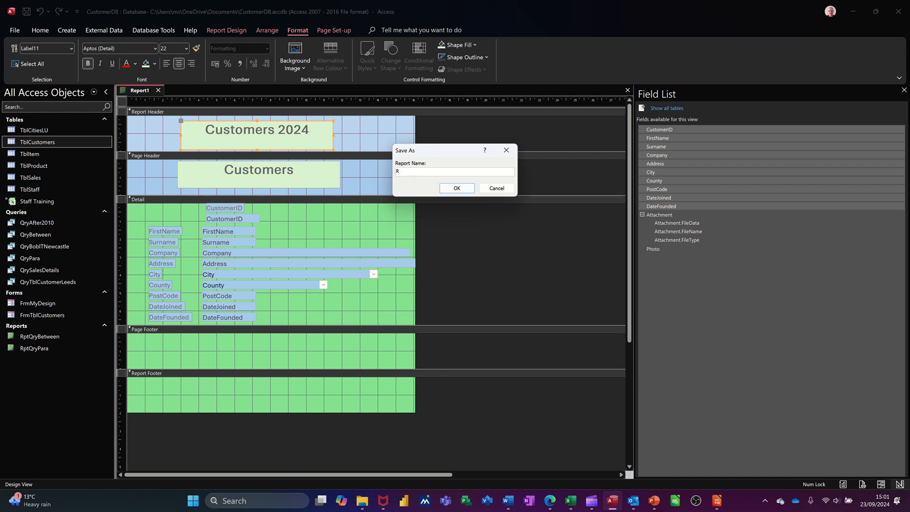
type("RptCustomers")
left_click(457, 188)
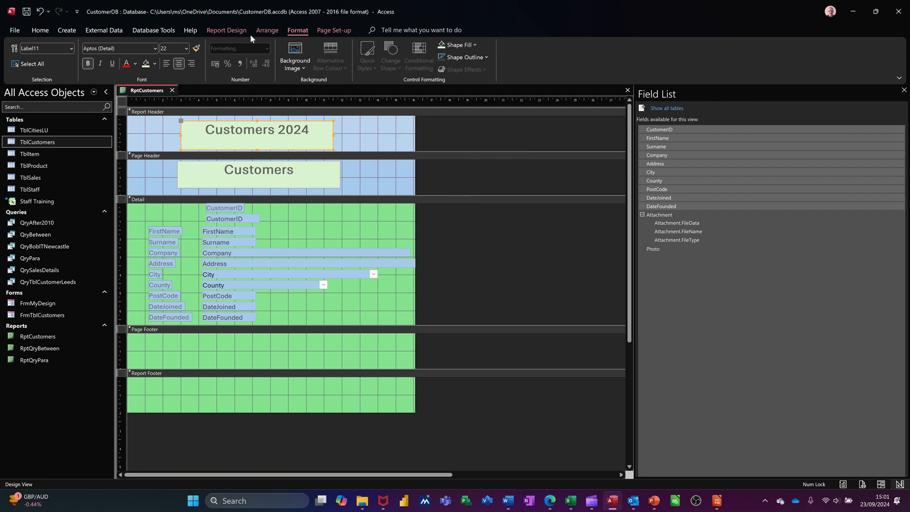
Display the report in Report View and examine the headers and customer records
left_click(226, 31)
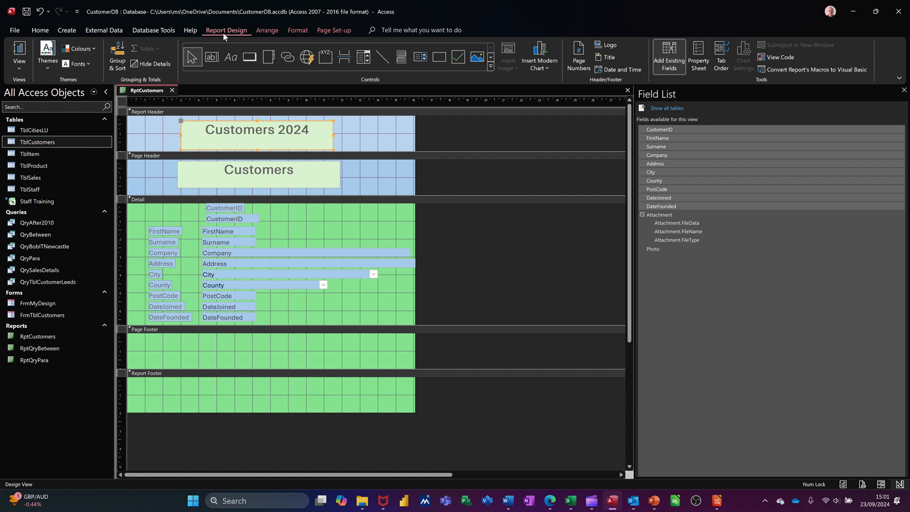
left_click(18, 49)
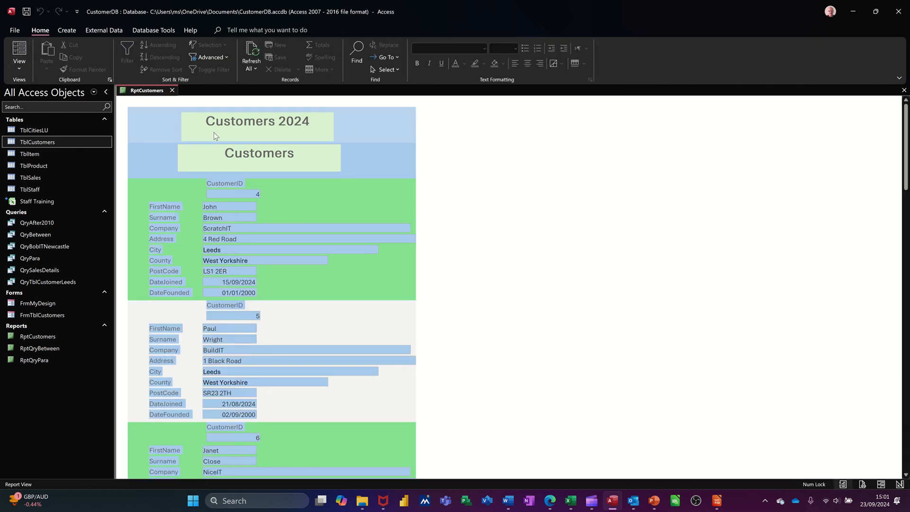
scroll(302, 327, "down", 2)
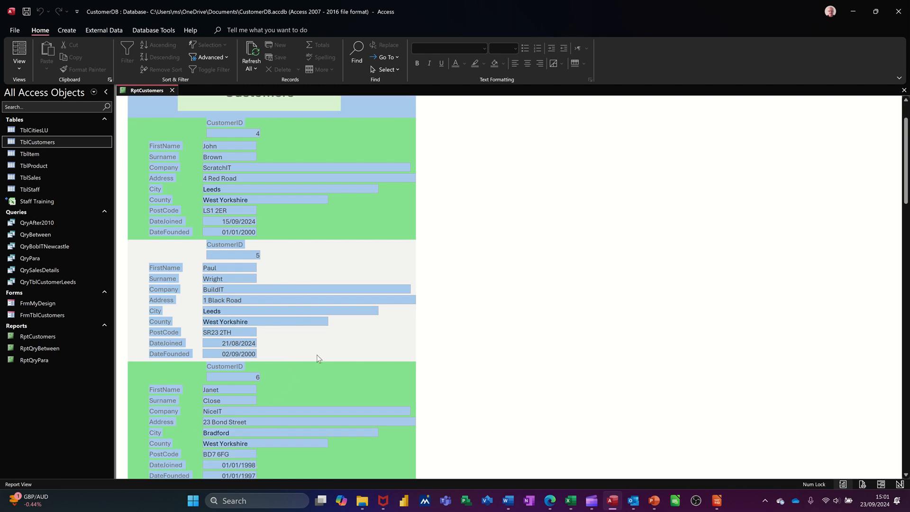
scroll(316, 365, "down", 1)
scroll(310, 371, "down", 2)
scroll(306, 354, "up", 3)
scroll(284, 269, "up", 2)
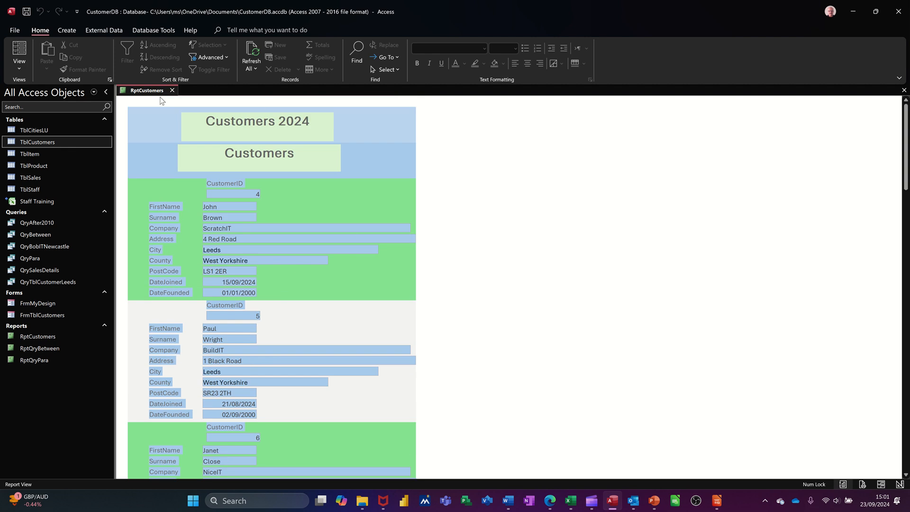
Show the report in Print Preview and check the first page down to its footer
left_click(19, 66)
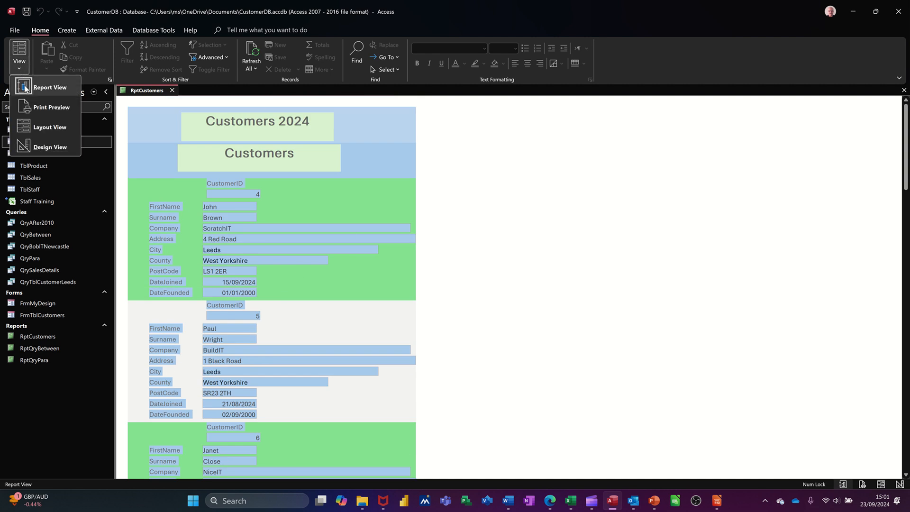
left_click(48, 108)
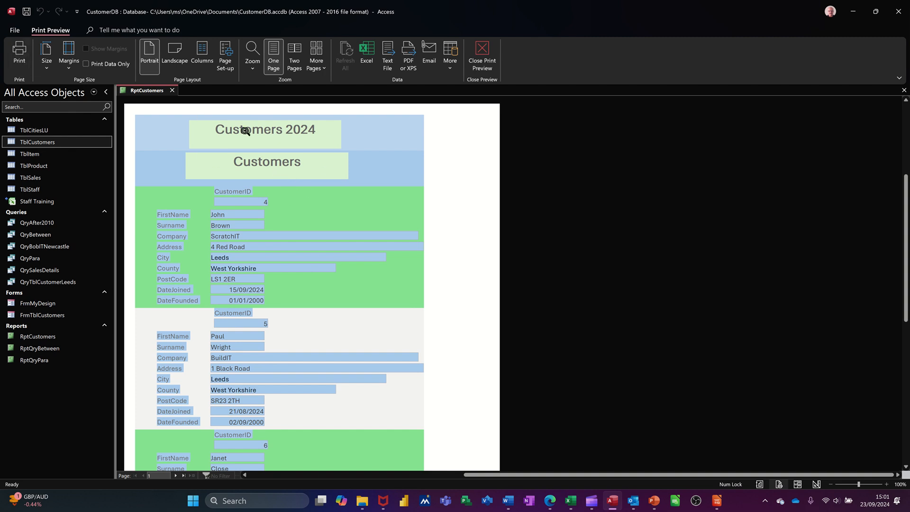
scroll(280, 227, "down", 10)
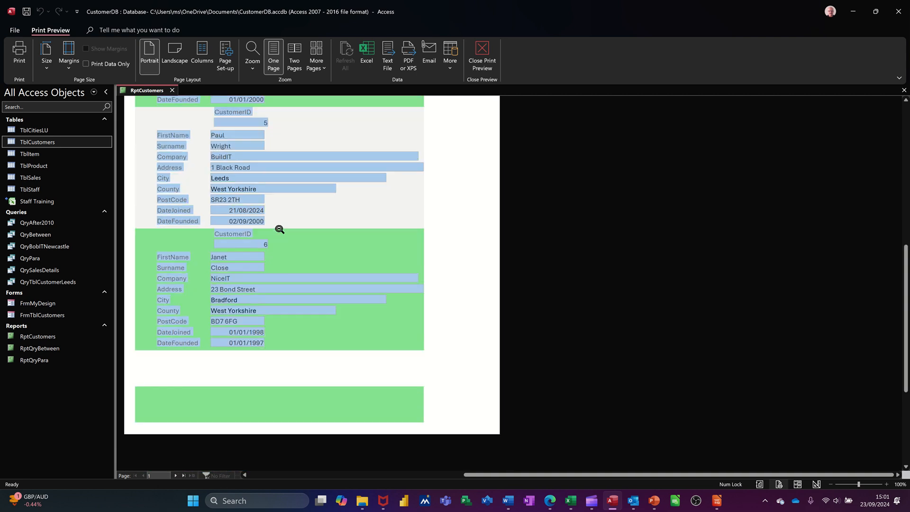
Check the headers and footers on pages 1 and 2 of the print preview, then close the preview
scroll(280, 246, "up", 5)
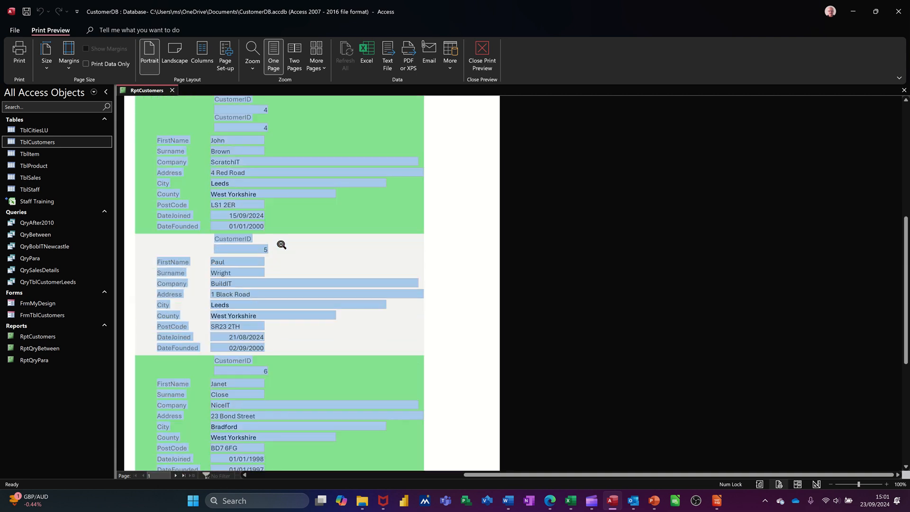
left_click(175, 475)
scroll(283, 392, "up", 5)
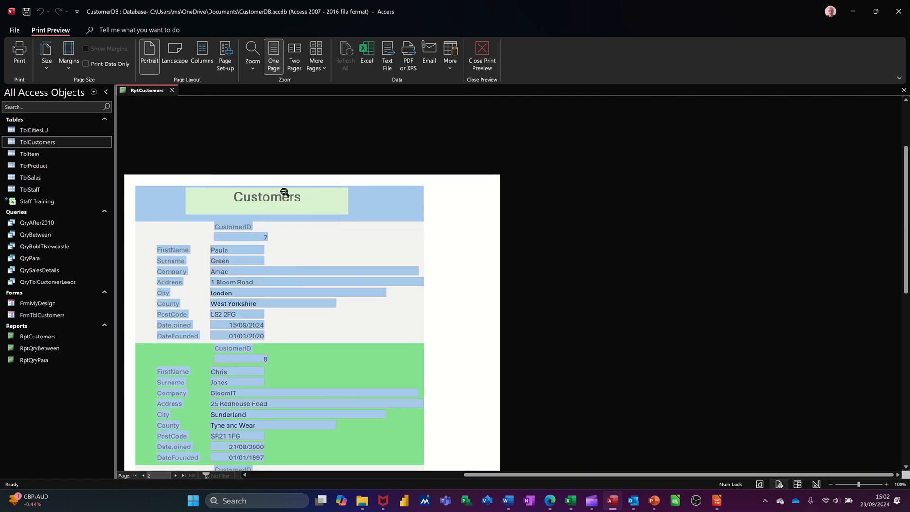
left_click(136, 475)
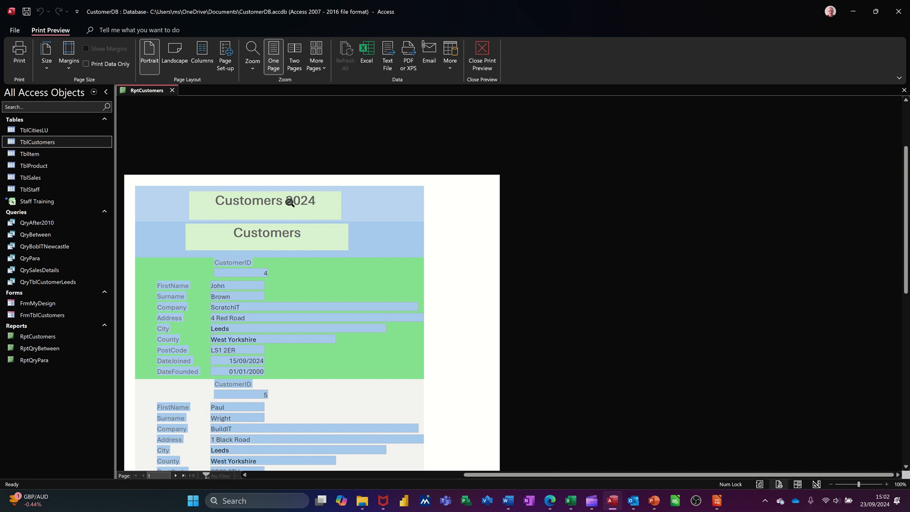
left_click(175, 476)
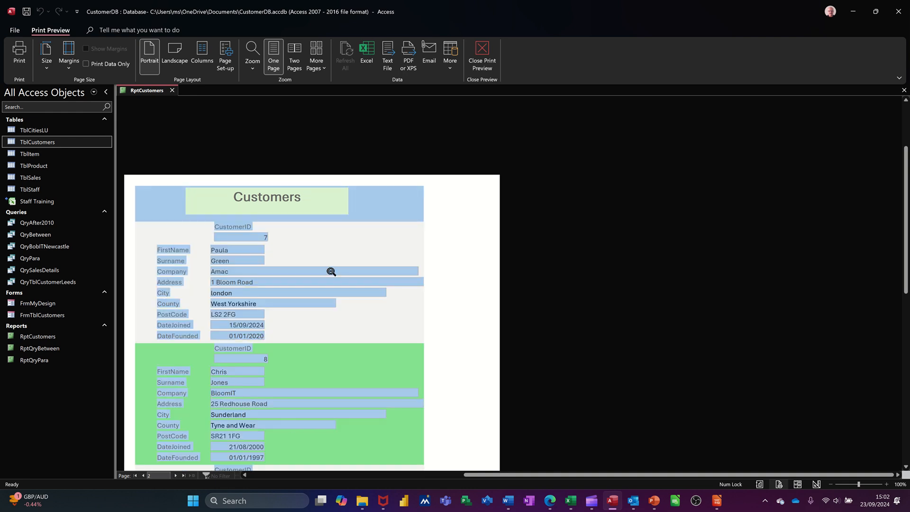
left_click(159, 470)
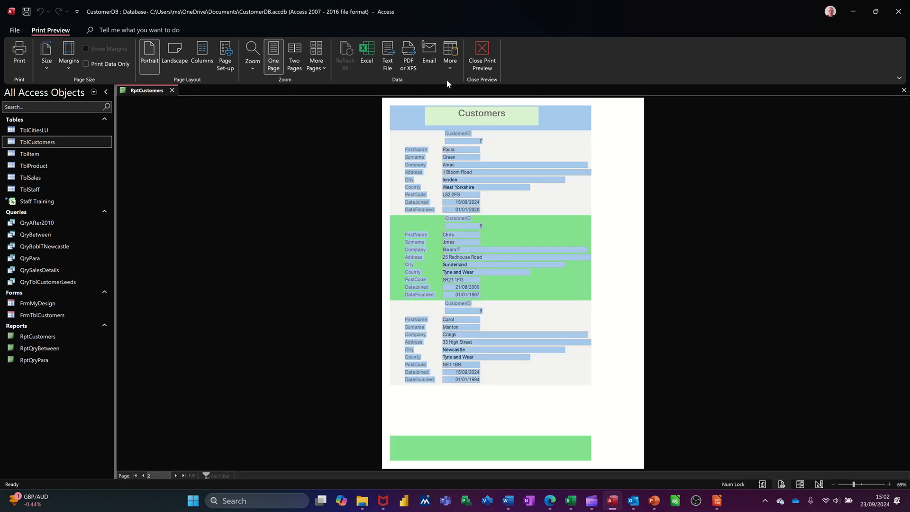
left_click(480, 54)
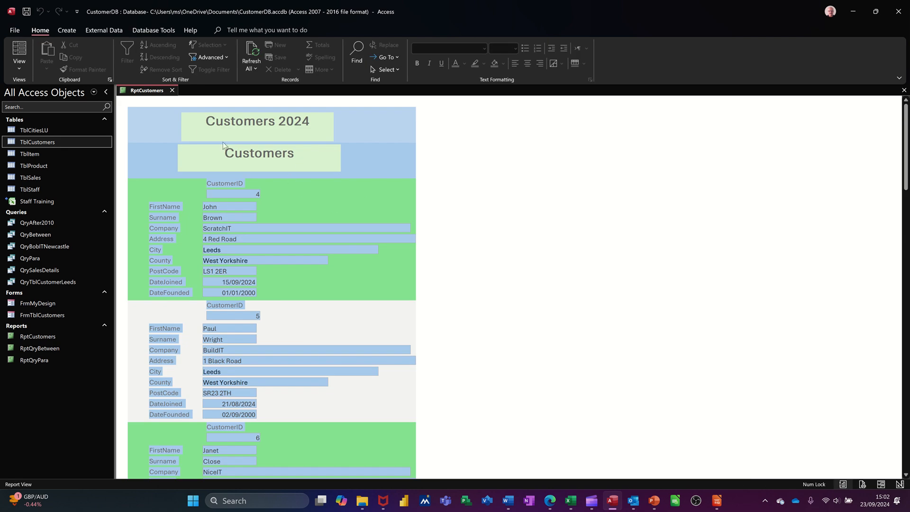
In Design View, add centred page numbers in Page N format at the bottom of the page, shown on the first page too
left_click(18, 69)
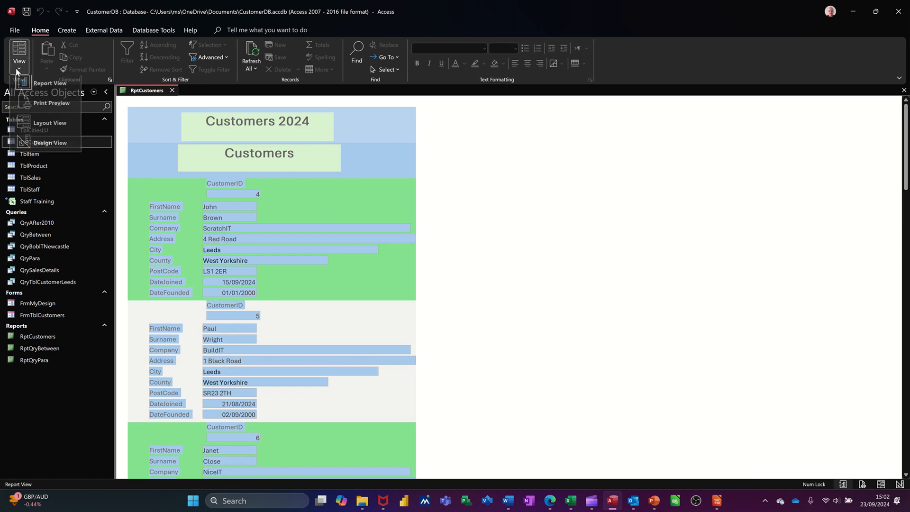
left_click(47, 150)
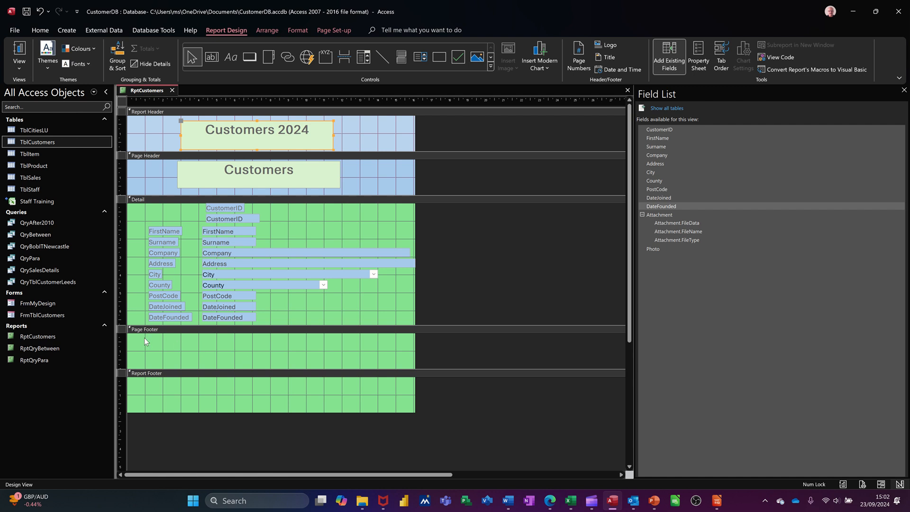
left_click(353, 359)
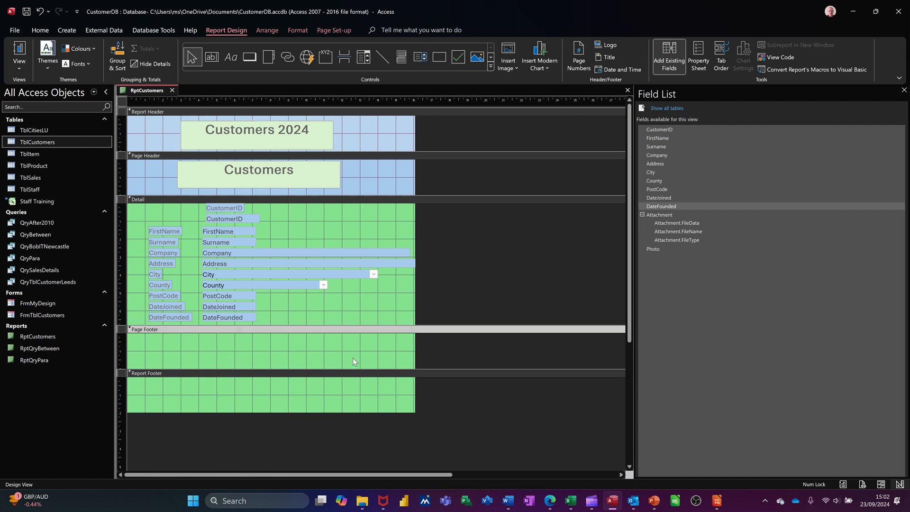
left_click(577, 50)
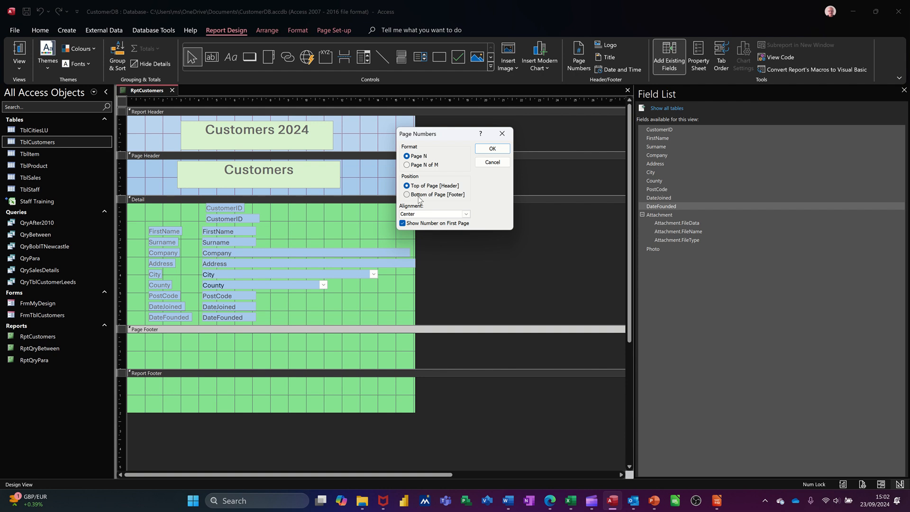
left_click(419, 197)
left_click(488, 149)
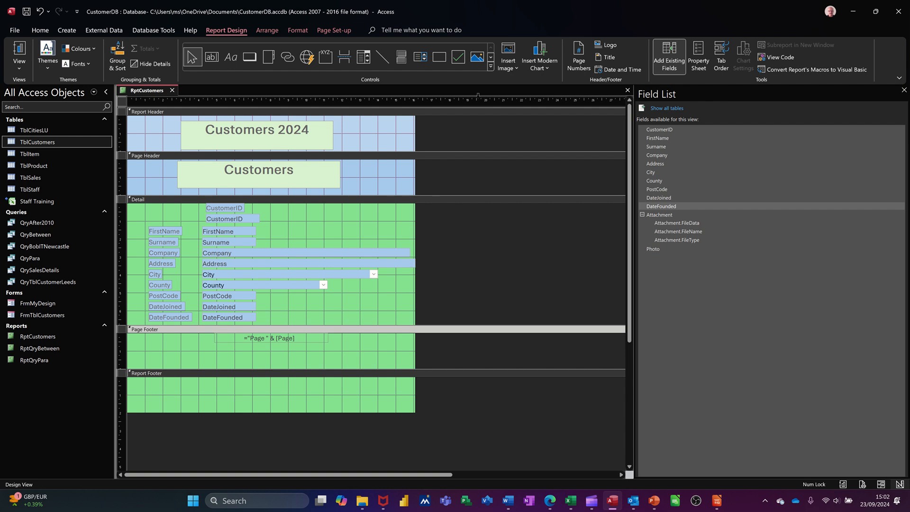
Insert the date in the 23 September 2024 format and the time in the hh:mm:ss format into the report header
left_click(618, 70)
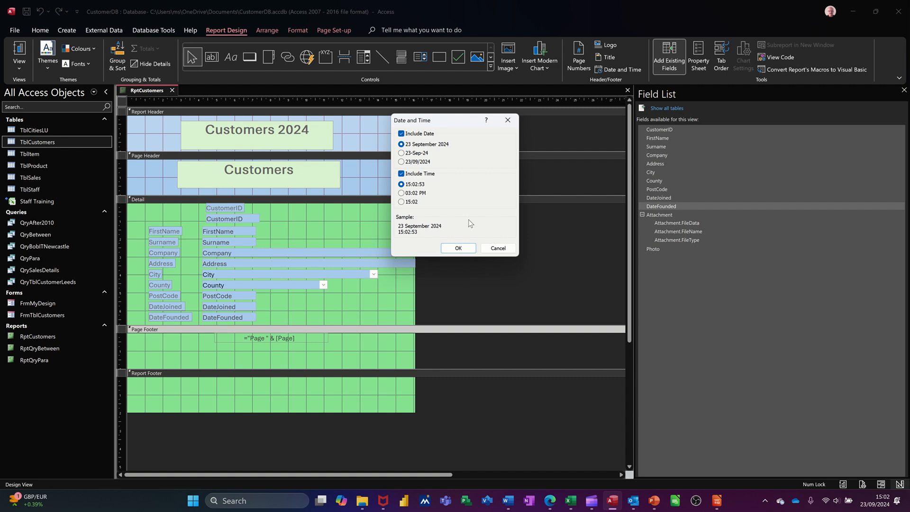
left_click(458, 249)
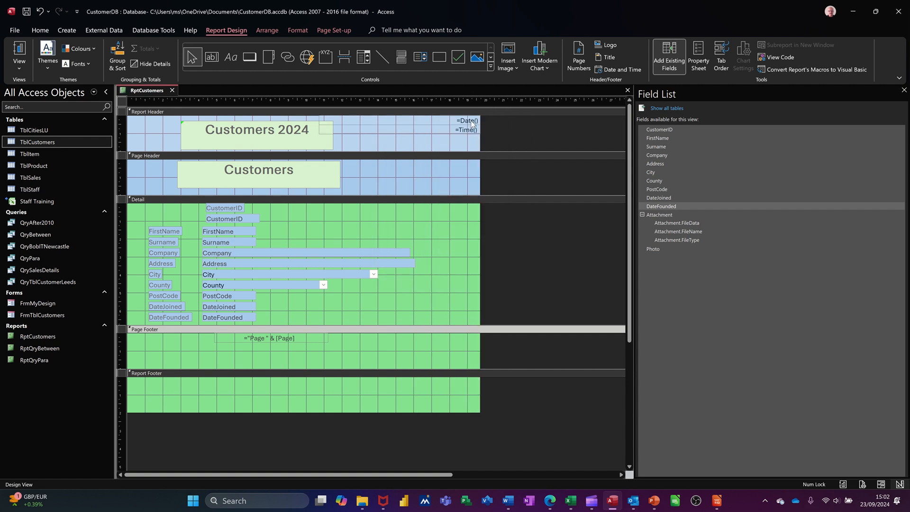
Check the date, time and page number in Report View and Print Preview, then close the preview
left_click(19, 52)
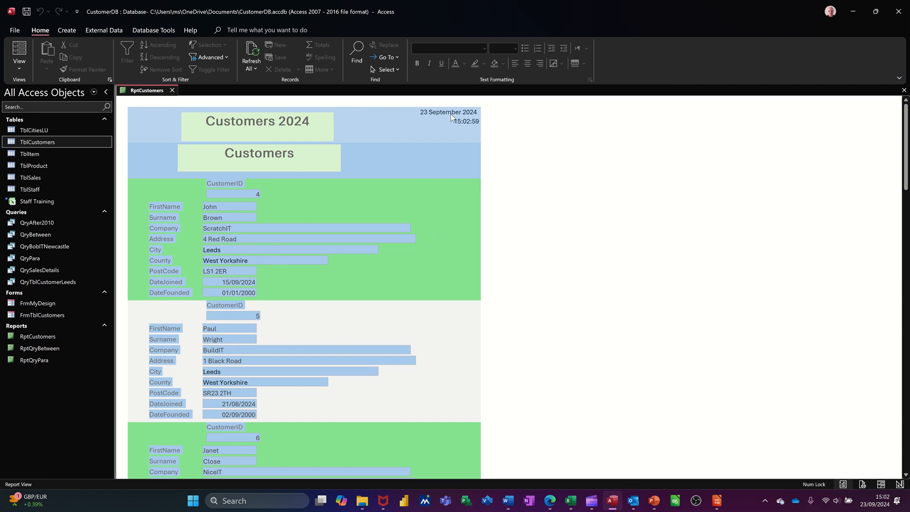
scroll(407, 220, "down", 5)
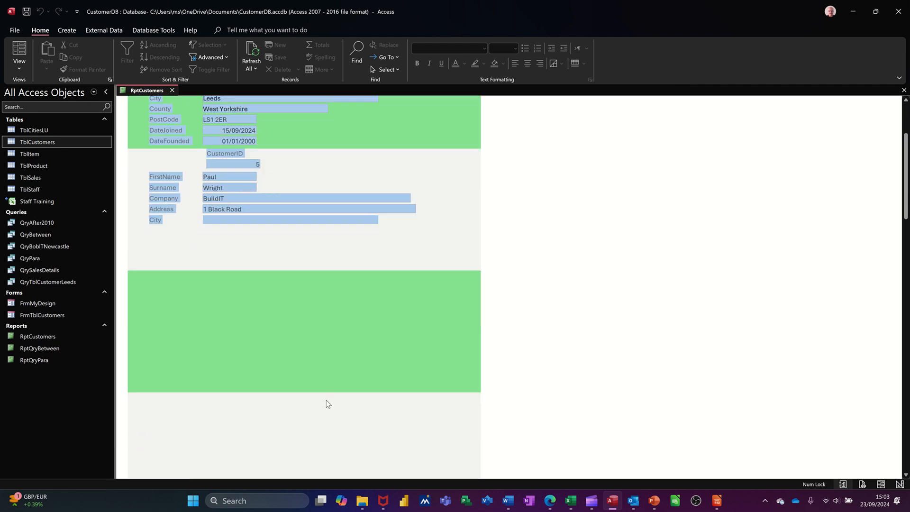
scroll(325, 399, "down", 2)
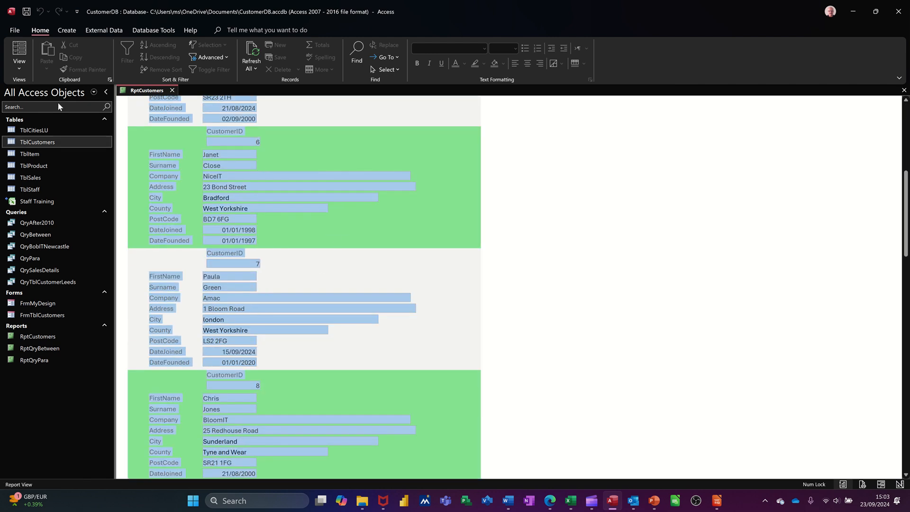
left_click(20, 68)
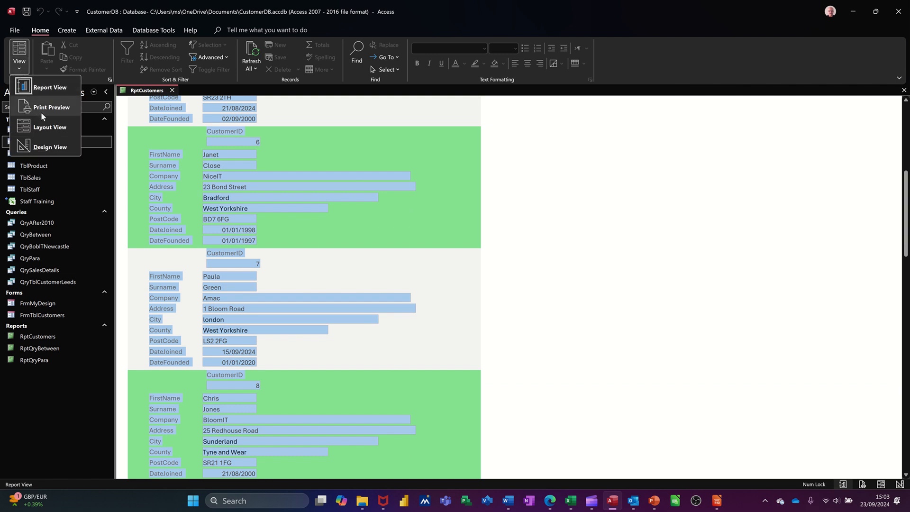
left_click(41, 112)
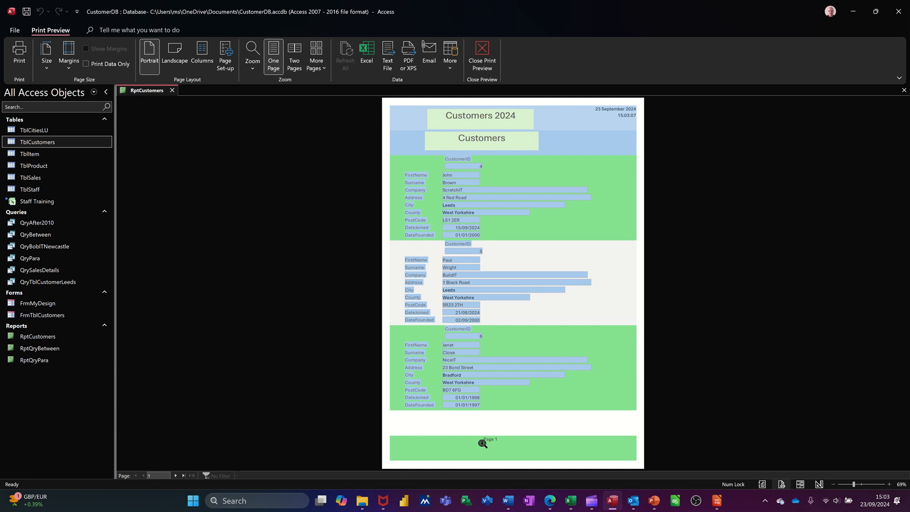
left_click(482, 55)
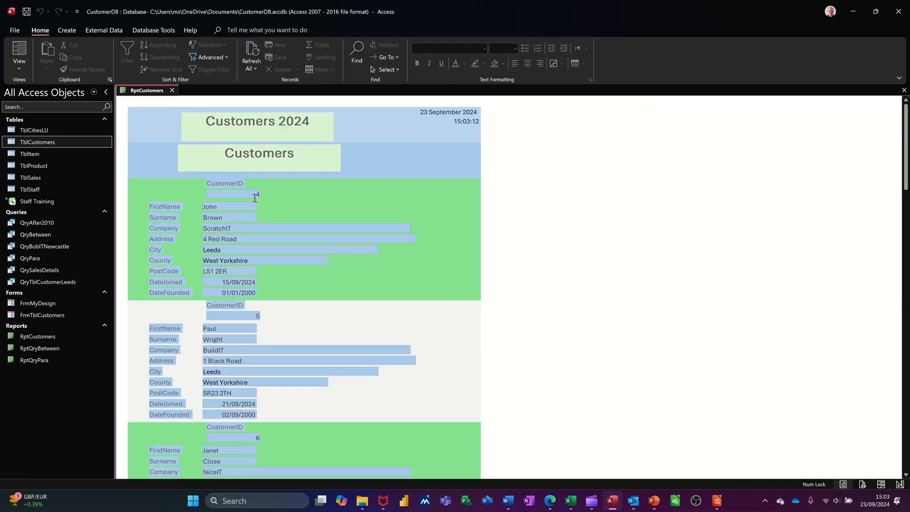
In Design View, insert the Blucher picture as the logo in the Report Header
left_click(19, 68)
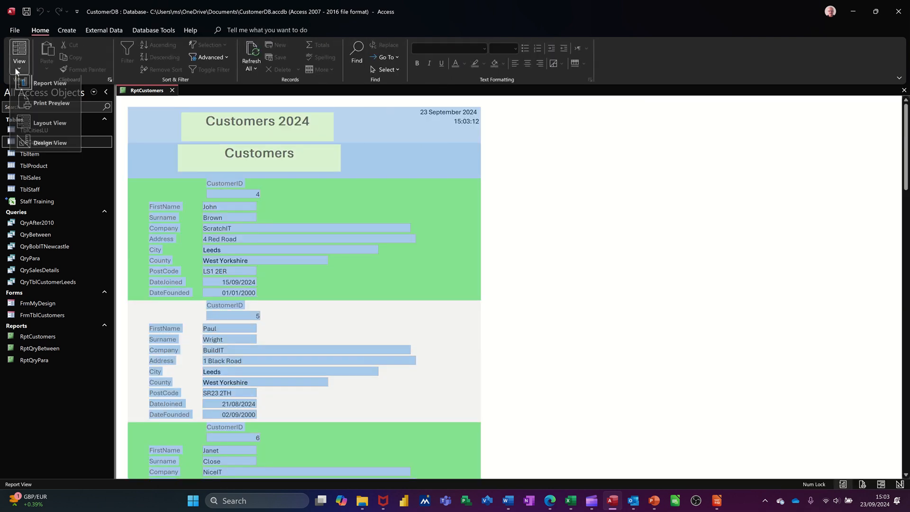
left_click(48, 145)
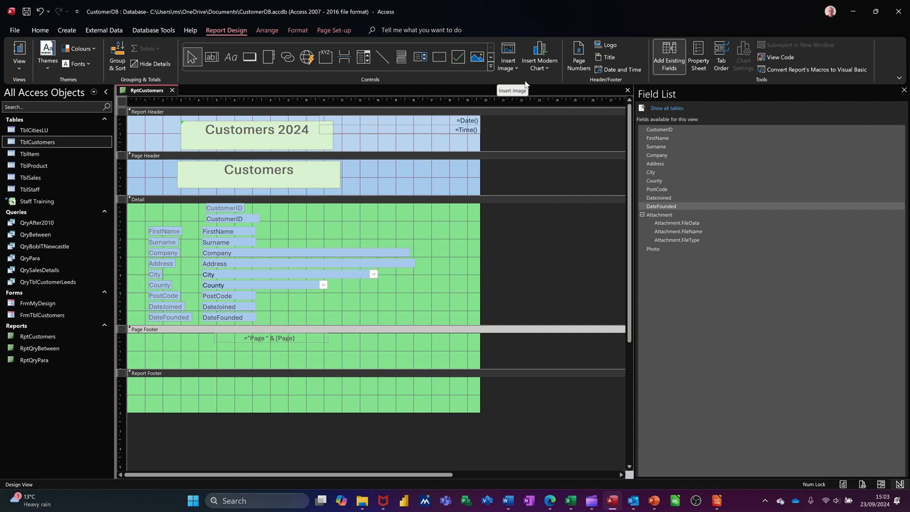
left_click(614, 46)
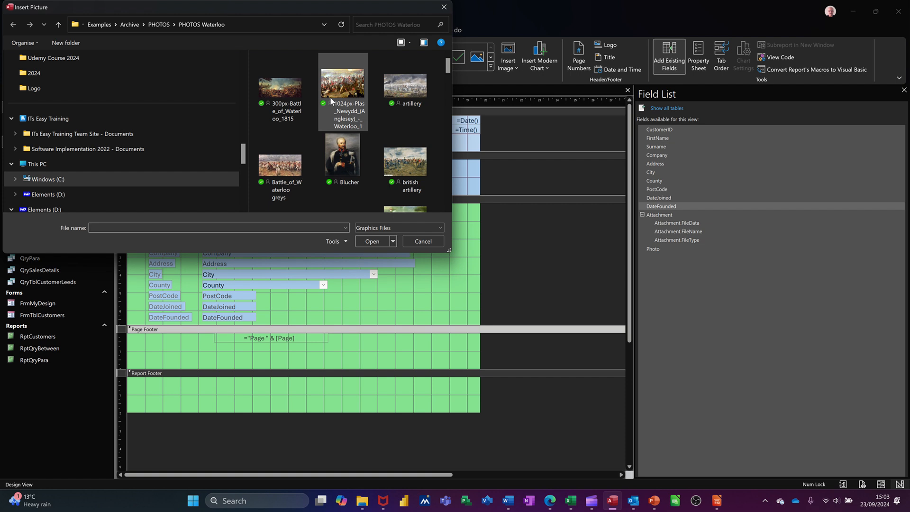
left_click(342, 156)
left_click(372, 241)
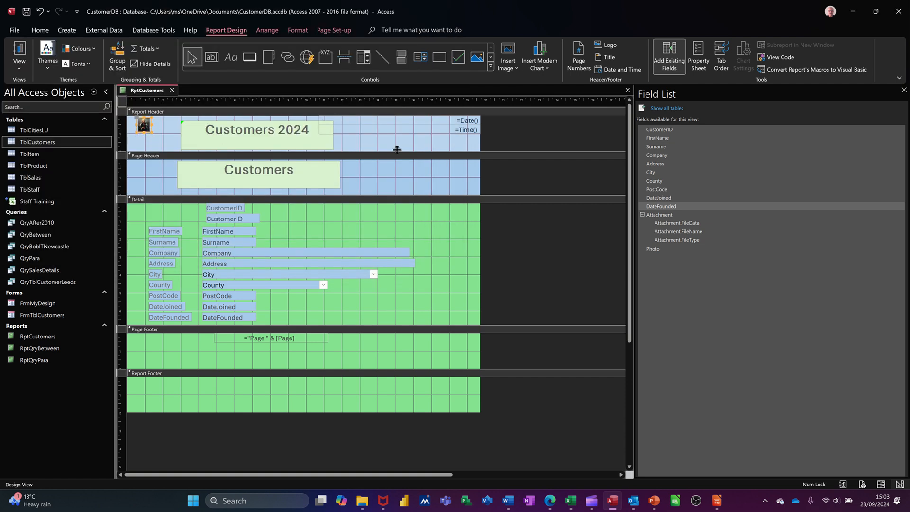
left_click(438, 214)
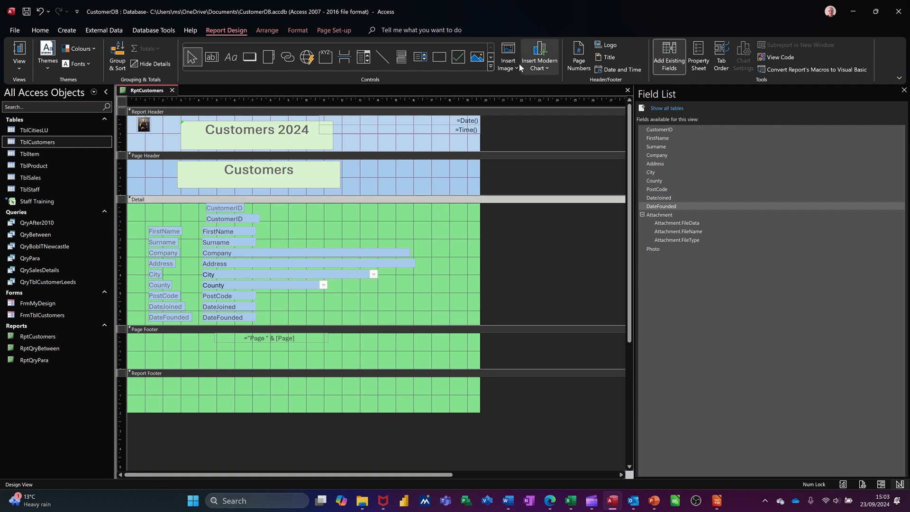
Place the 1024px-Plas_Newydd gallery image in the lower right area of the Detail section, beside the PostCode to DateFounded fields
left_click(509, 55)
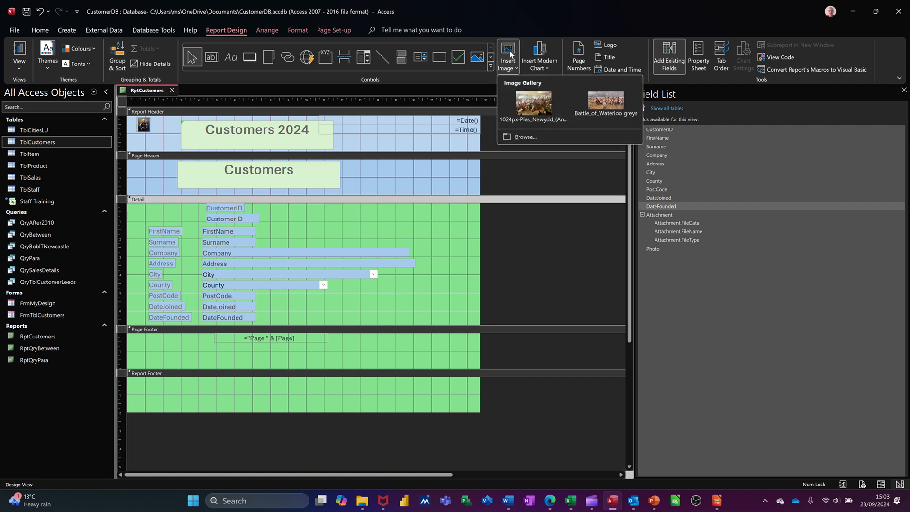
left_click(531, 100)
left_click_drag(392, 280, 473, 320)
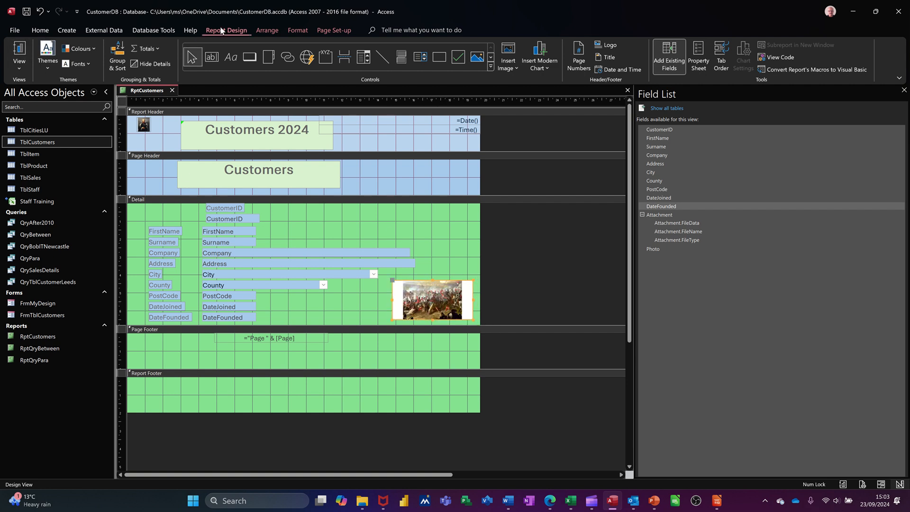
Display the report in Report View and examine the logo and the battle image beside the customer records
left_click(18, 51)
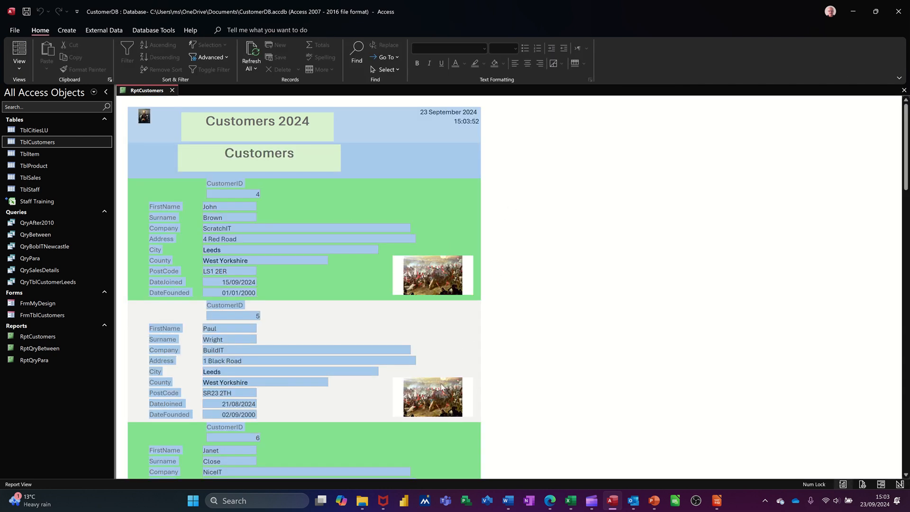
scroll(437, 381, "down", 5)
scroll(439, 387, "down", 3)
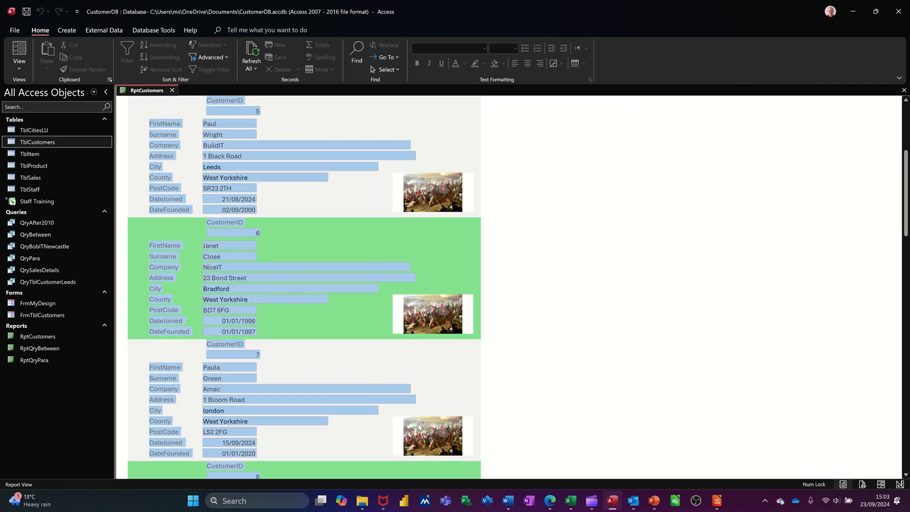
scroll(447, 396, "up", 6)
scroll(454, 322, "up", 2)
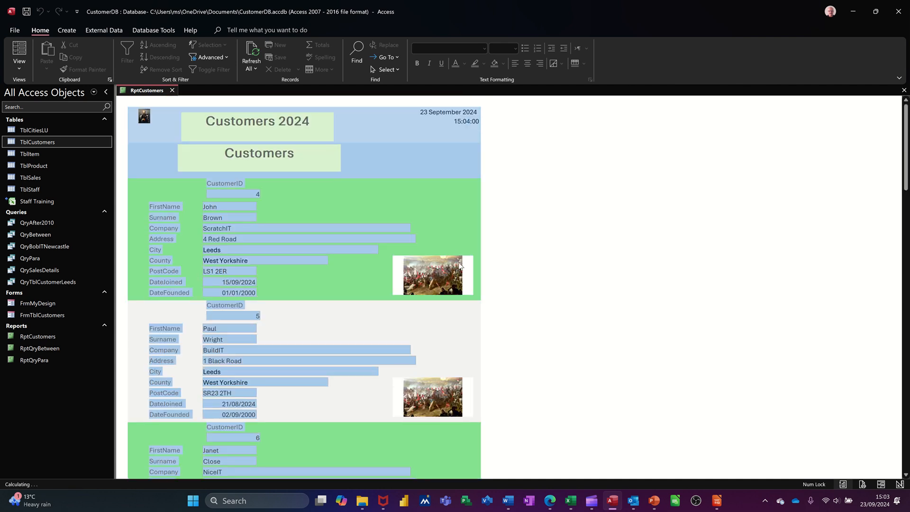
Return to Design View and delete the battle image from the Detail section
left_click(20, 70)
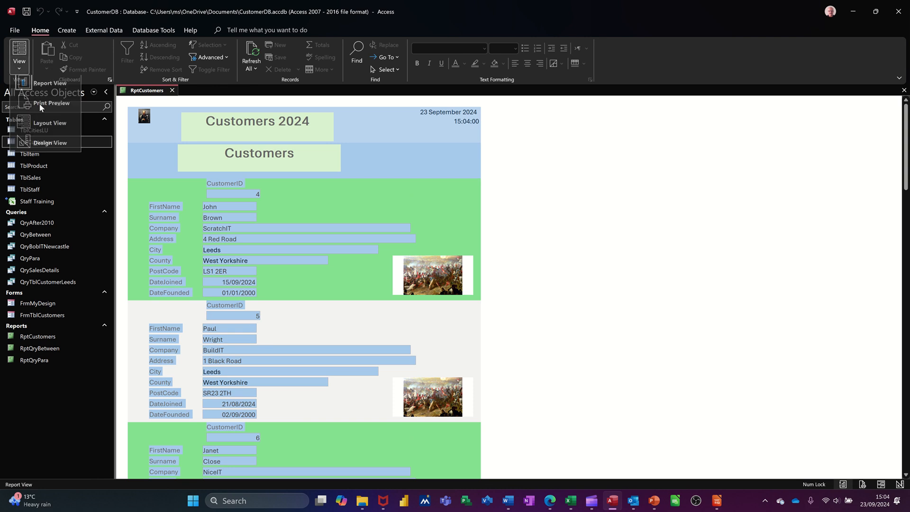
left_click(34, 147)
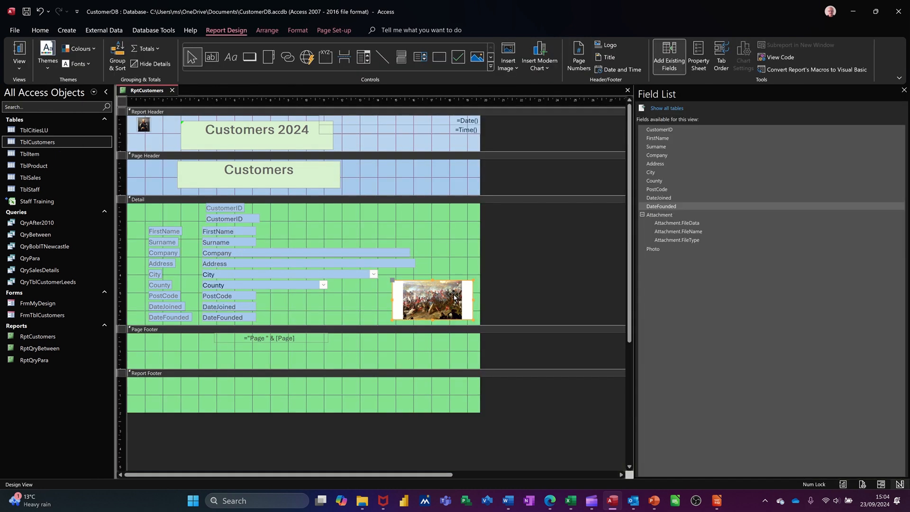
key("Delete")
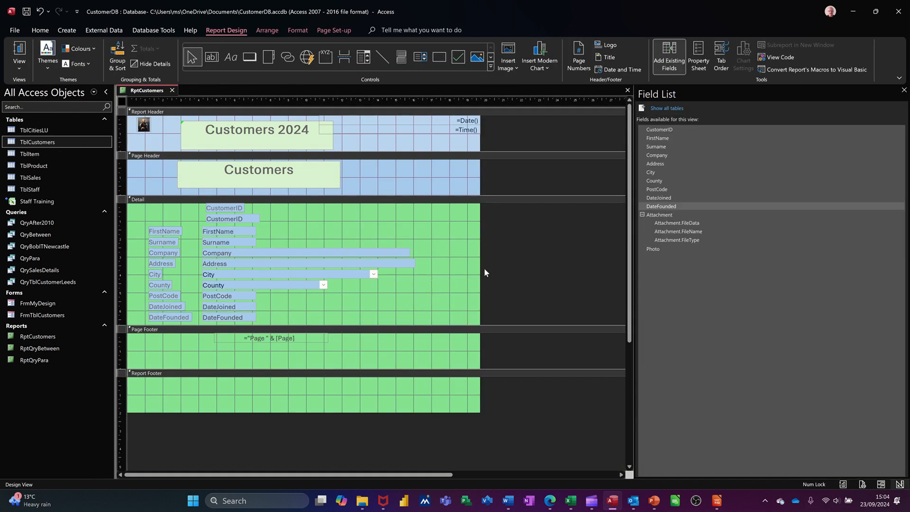
Delete all customer fields and their labels, from CustomerID to DateFounded, from the Detail section
left_click(462, 293)
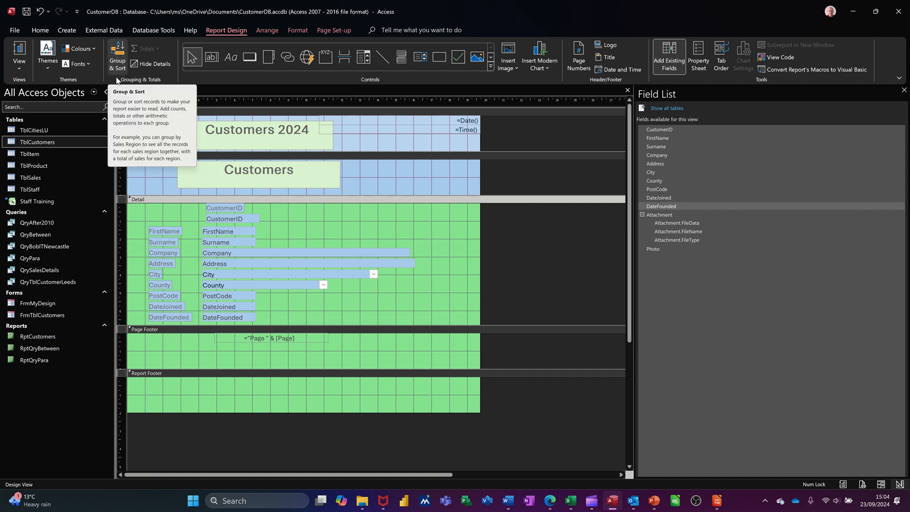
mouse_move(142, 211)
left_mouse_down()
mouse_move(156, 237)
mouse_move(279, 316)
mouse_move(410, 325)
left_mouse_up()
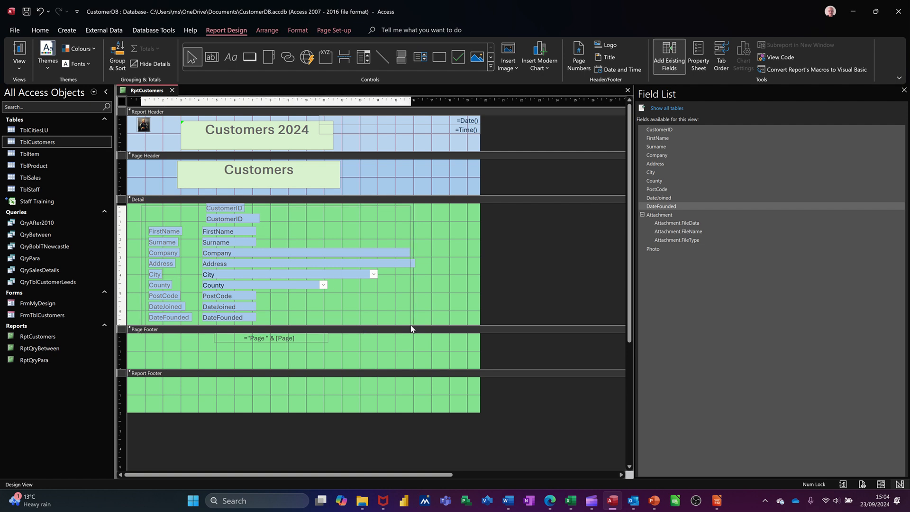
key("Delete")
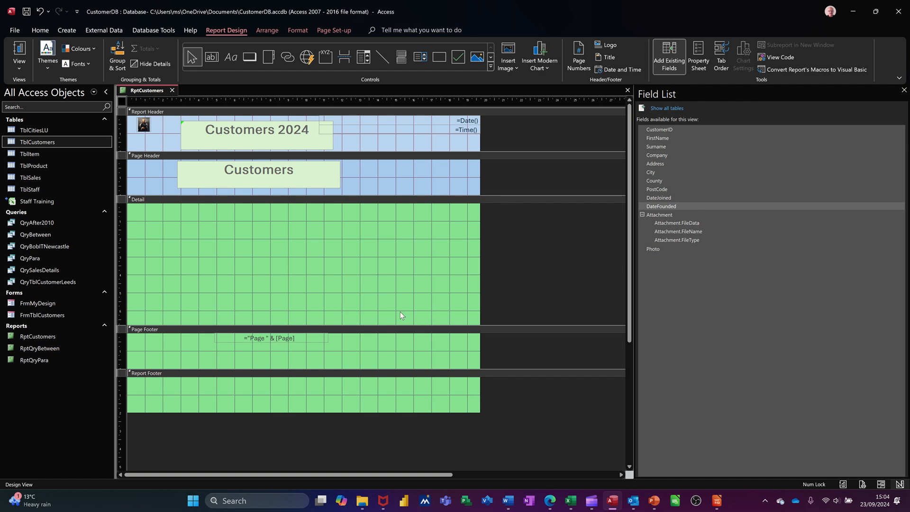
Add a grouping level on the City field to the report
left_click(118, 55)
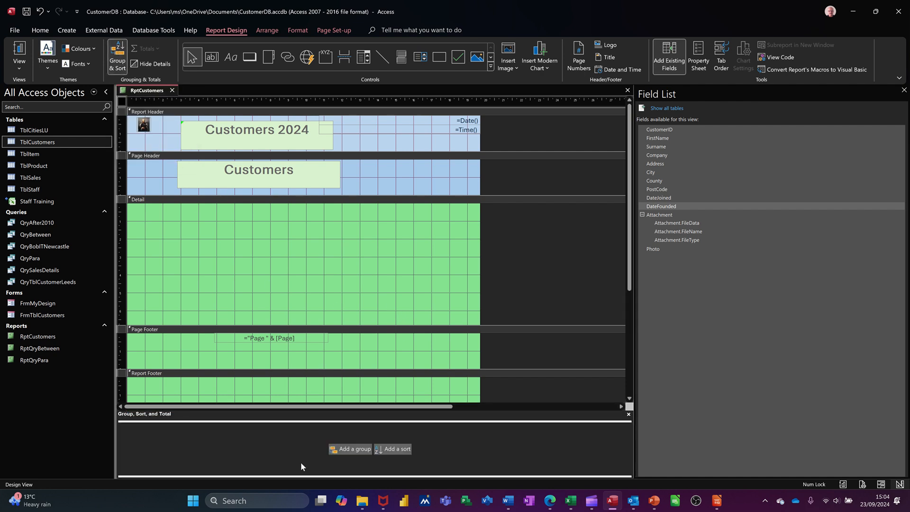
left_click(342, 450)
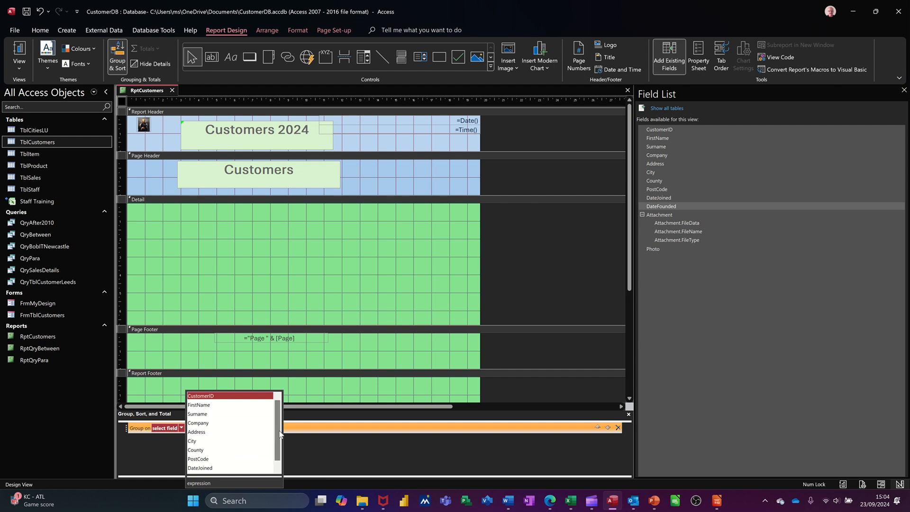
scroll(278, 433, "down", 1)
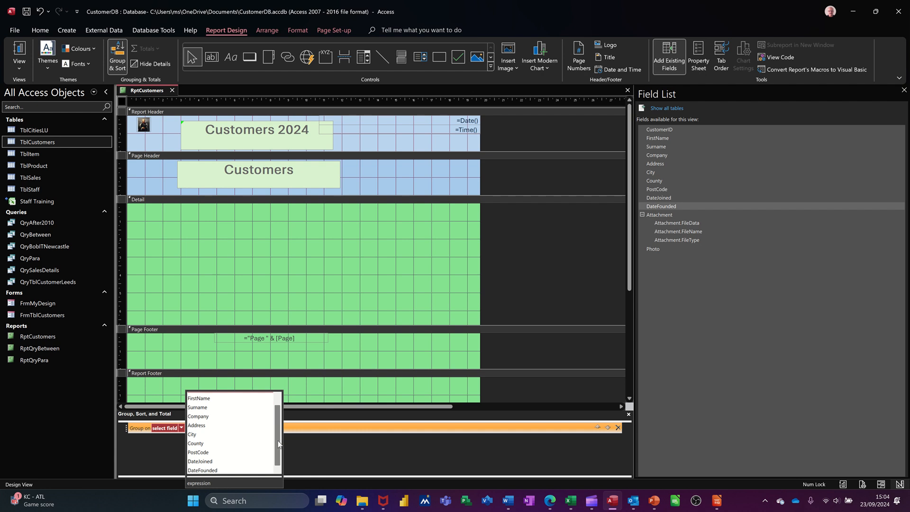
left_click(211, 434)
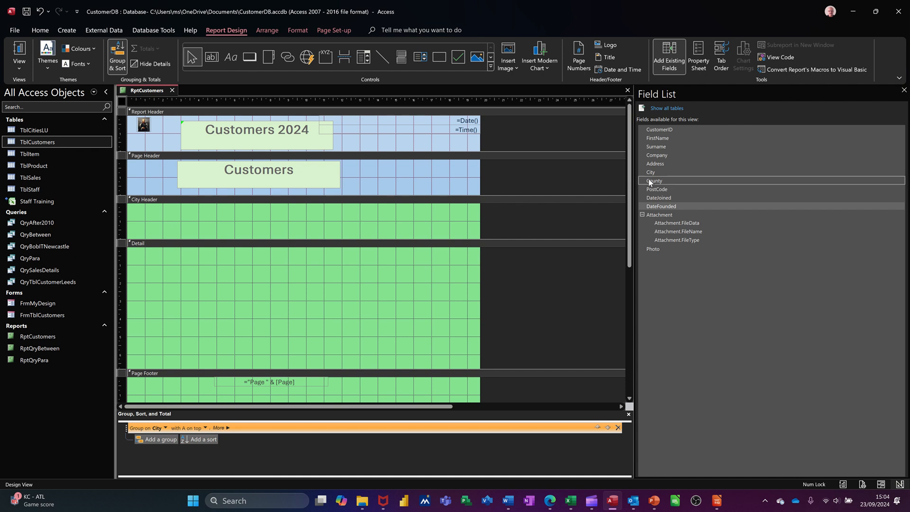
Add the City field to the City Header, shift it towards the left margin and delete its label
left_click_drag(650, 173, 602, 184)
left_click_drag(333, 209, 214, 208)
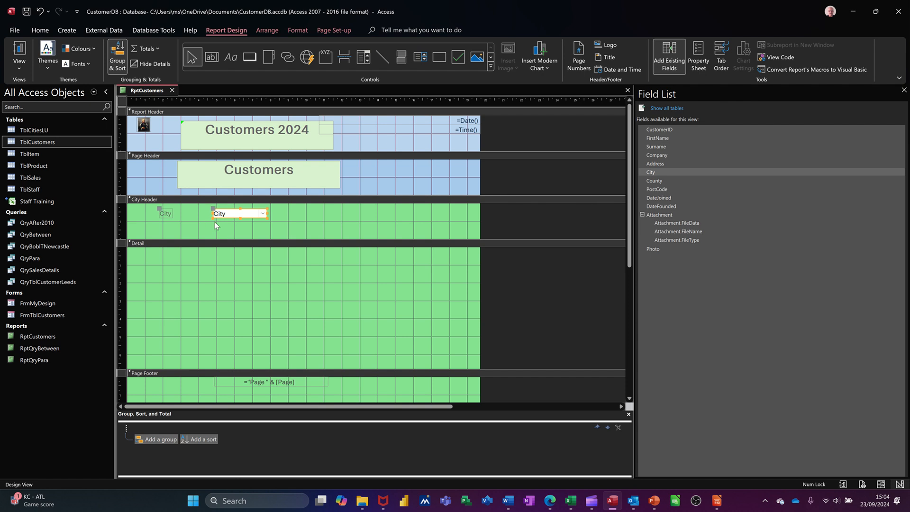
left_click(231, 220)
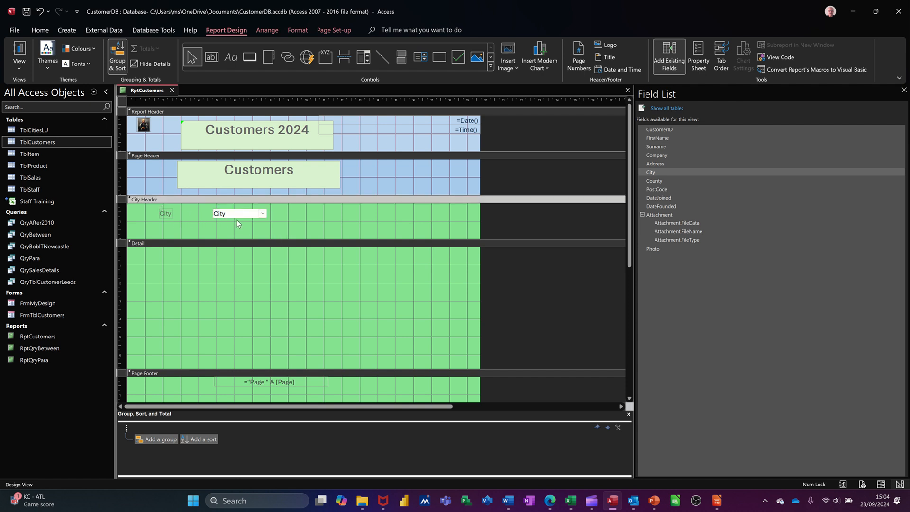
left_click_drag(235, 217, 197, 215)
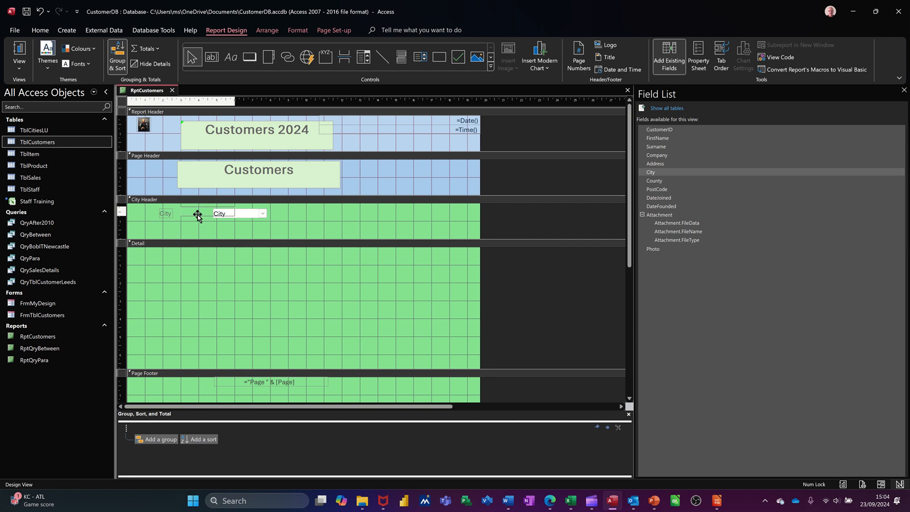
left_click(134, 212)
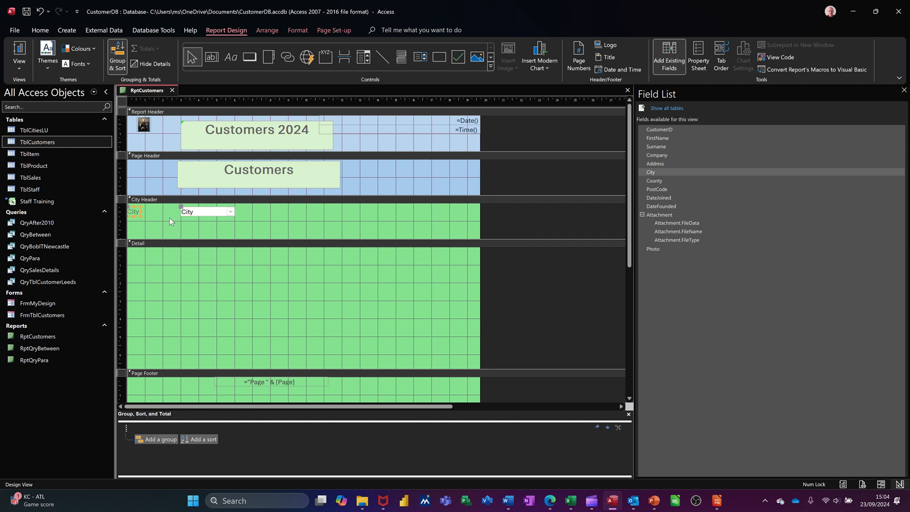
key("Delete")
Move the City field flush against the report's left edge and shrink the City Header to just below it
left_click(194, 211)
left_click_drag(193, 209, 143, 208)
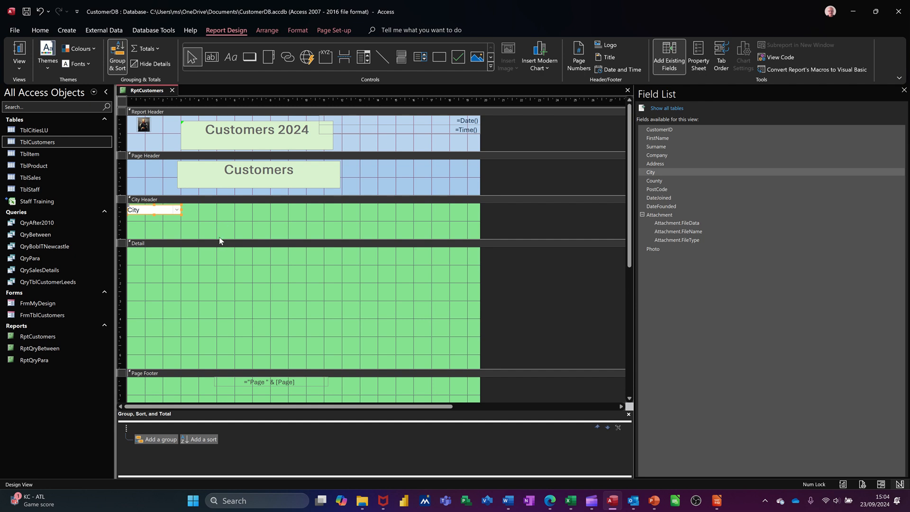
left_click_drag(219, 240, 219, 219)
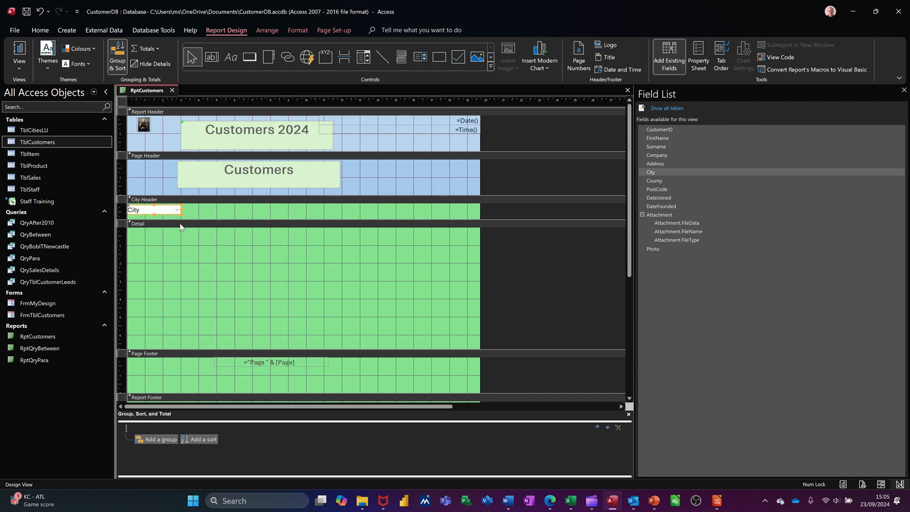
Fill the City field in the City Header with orange from the standard colours
left_click(296, 30)
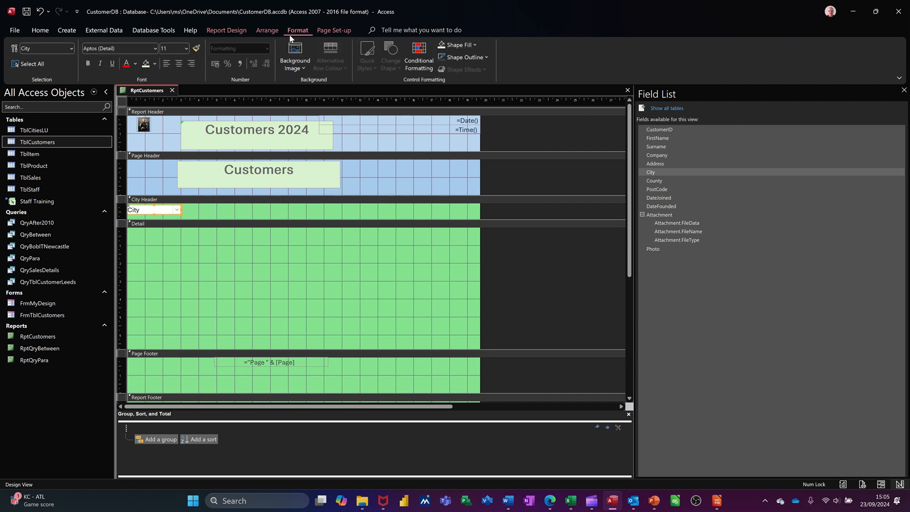
left_click(155, 64)
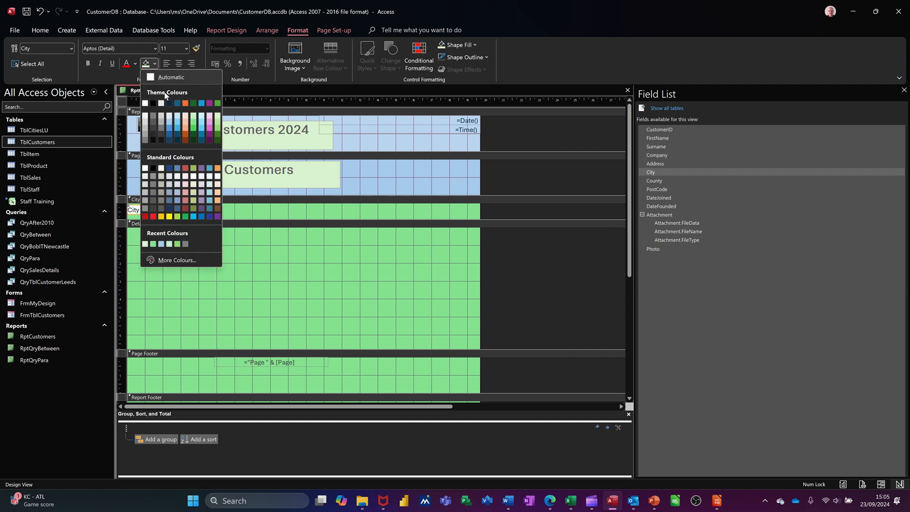
left_click(179, 124)
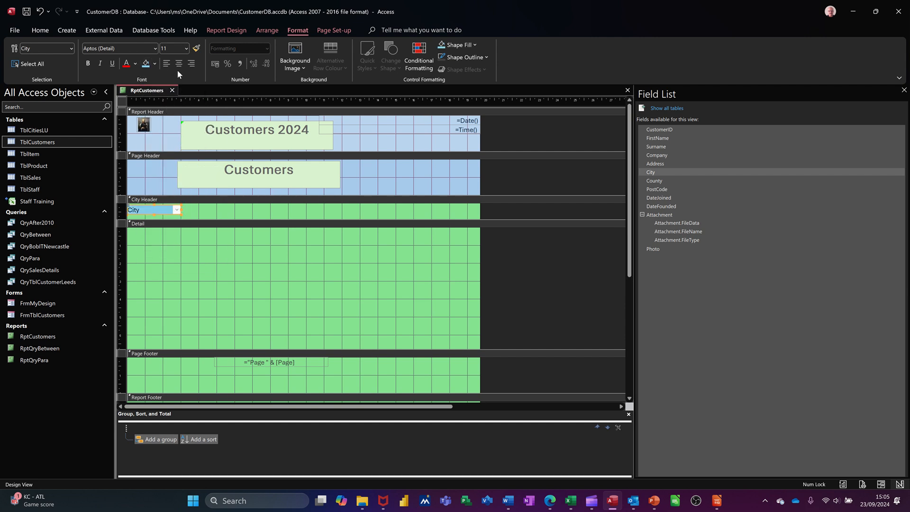
left_click(156, 67)
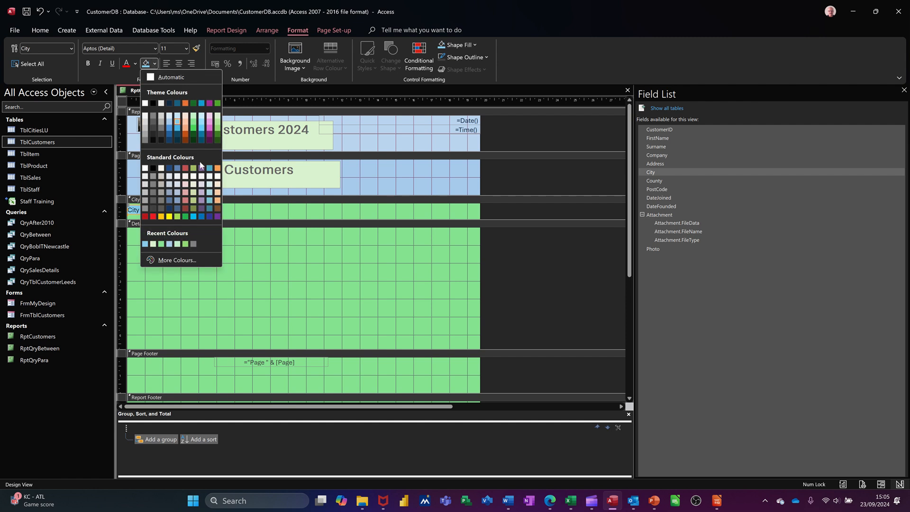
left_click(217, 169)
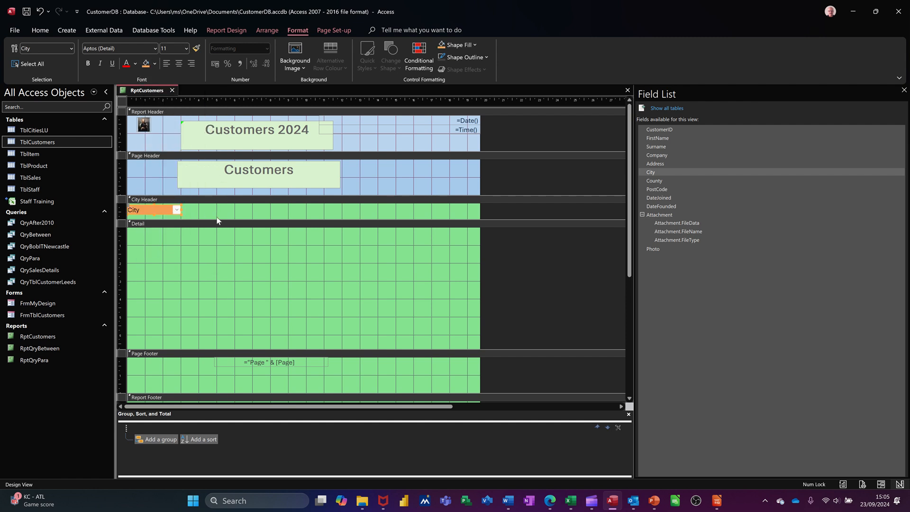
left_click(215, 214)
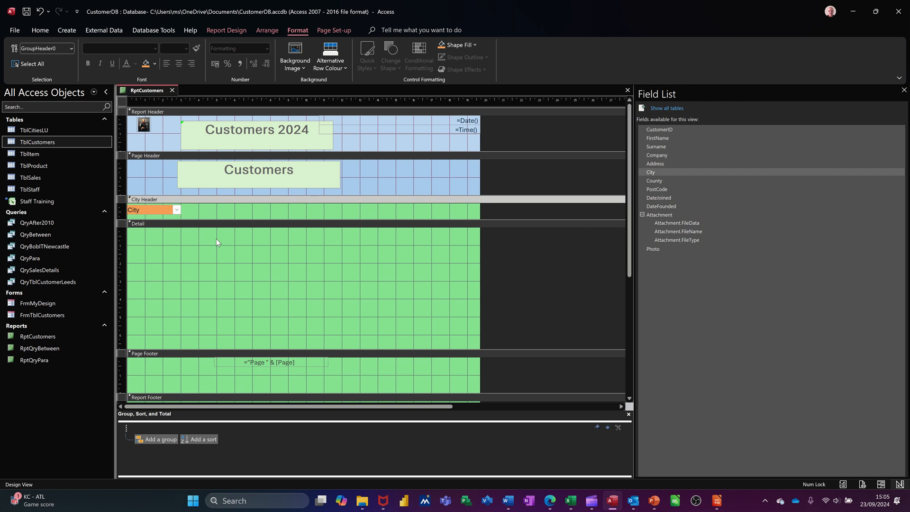
Add the FirstName, Surname and Company fields with their labels to the upper left corner of the Detail section
left_click(655, 139)
left_click(655, 130)
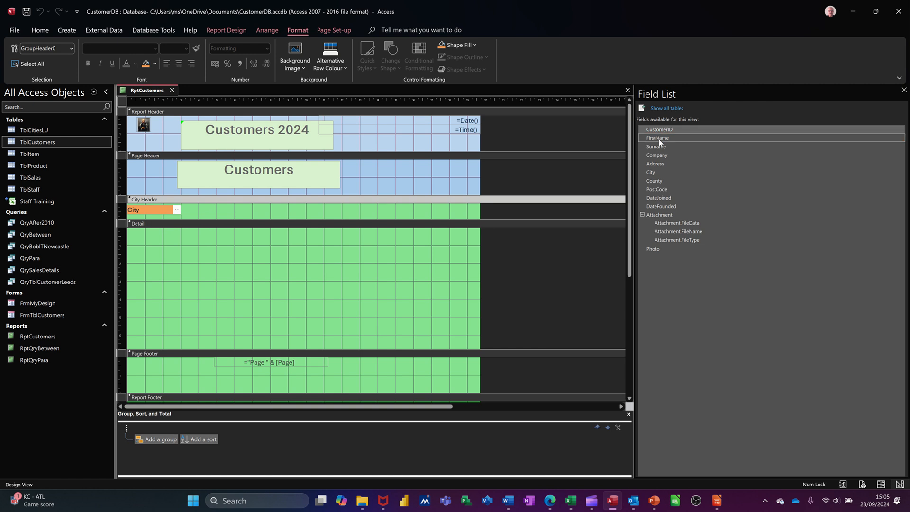
left_click(658, 138, "shift")
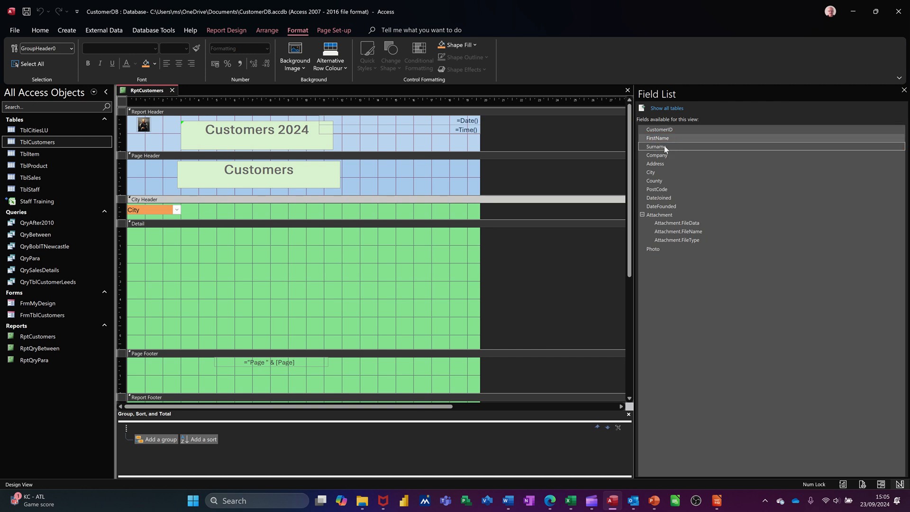
left_click(664, 146, "shift")
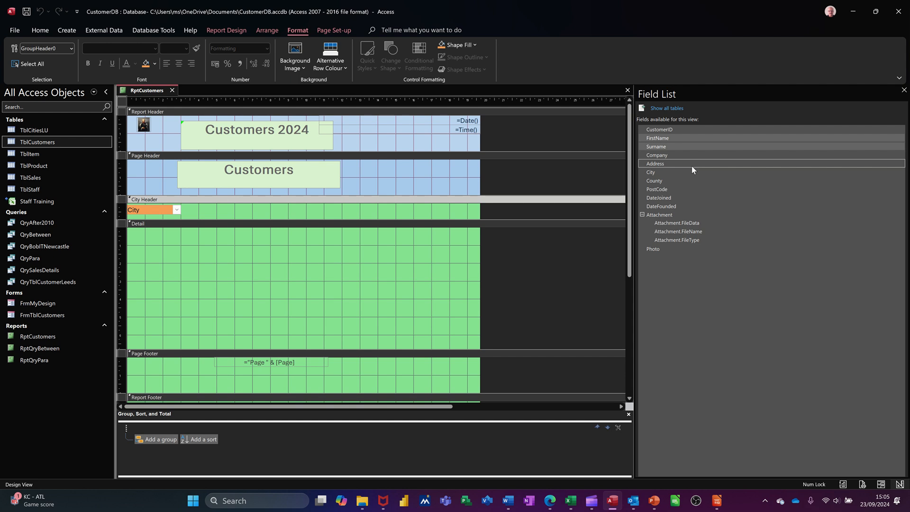
left_click(686, 155, "shift")
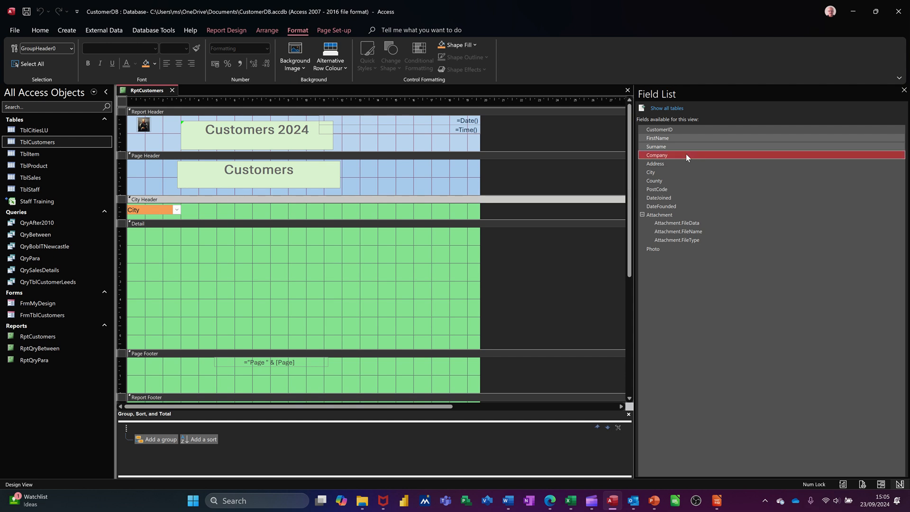
left_click_drag(694, 147, 595, 164)
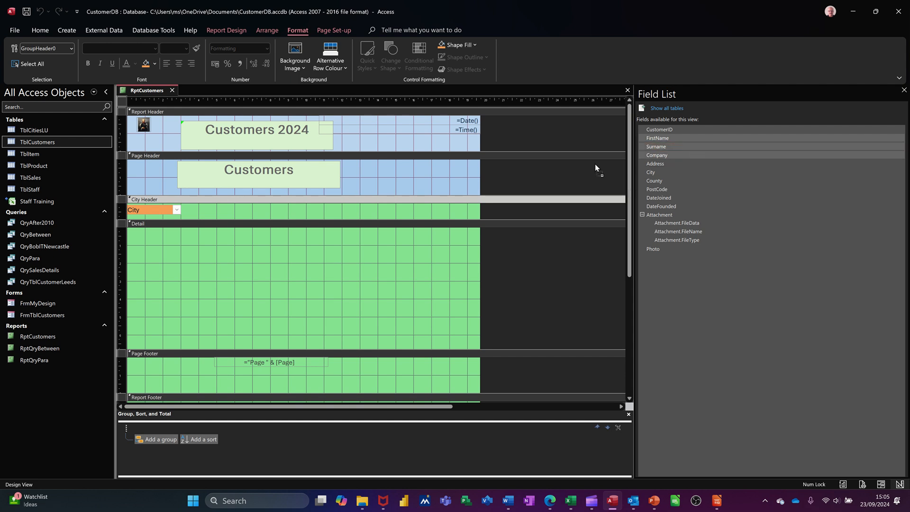
left_click_drag(340, 231, 232, 236)
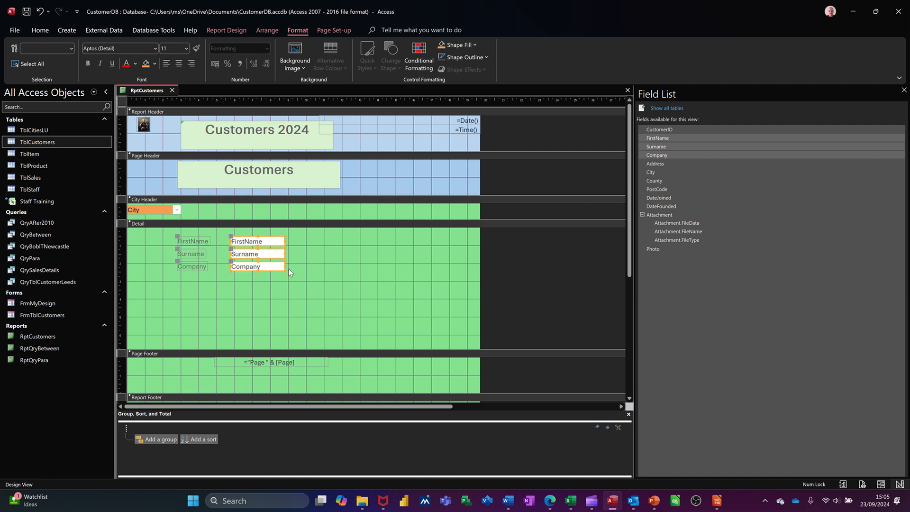
left_click_drag(255, 272, 207, 263)
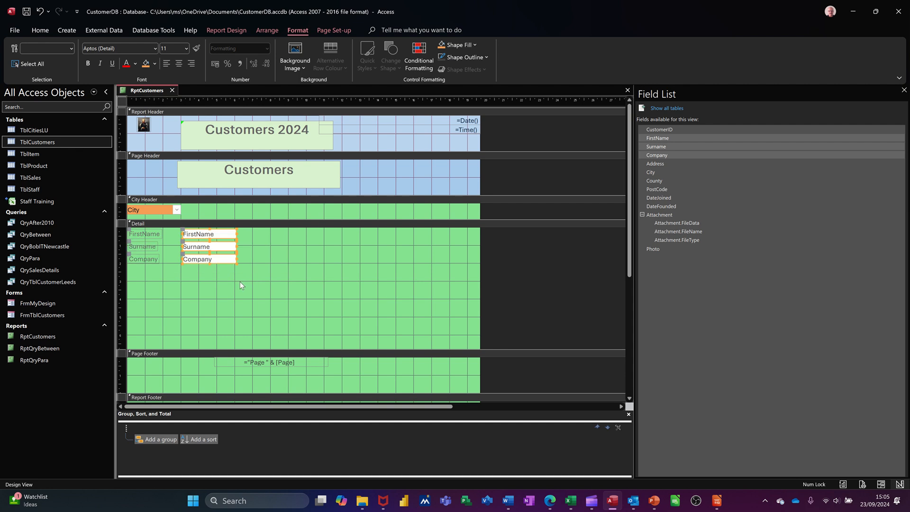
left_click(236, 282)
Widen the Company, Surname and FirstName fields in the Detail section to about 9 cm each
left_click(232, 258)
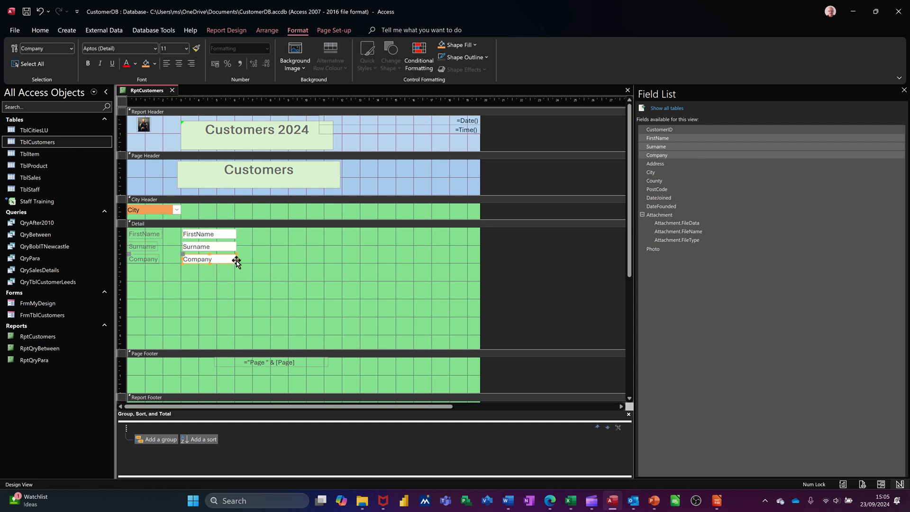
left_click_drag(236, 259, 343, 260)
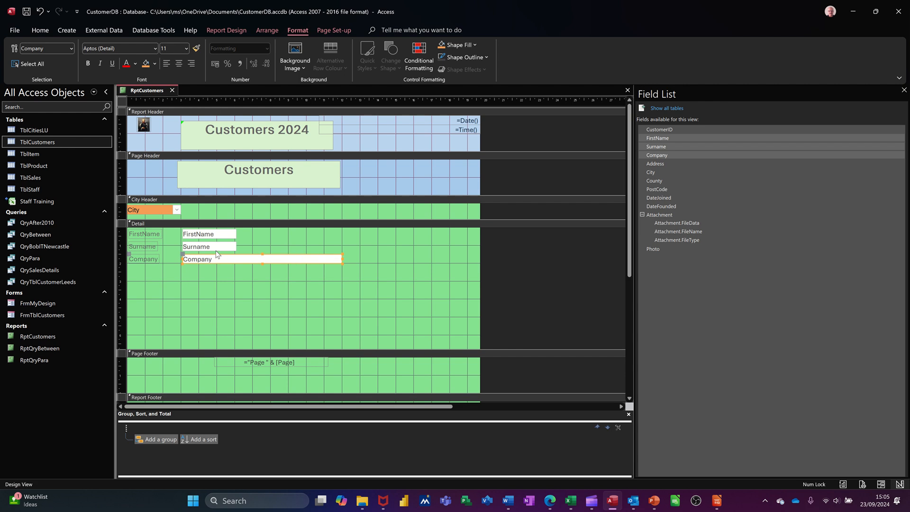
left_click(218, 246)
left_click_drag(237, 246, 342, 244)
left_click(234, 234)
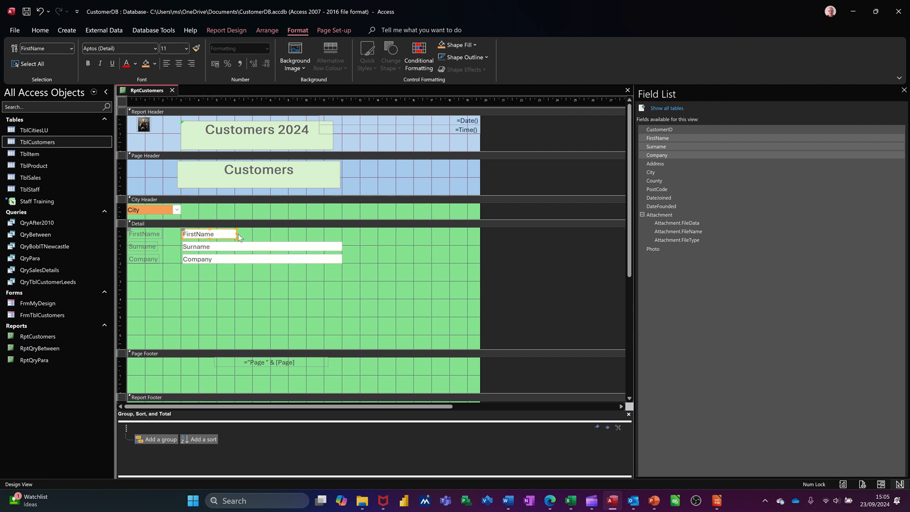
left_click_drag(235, 233, 344, 234)
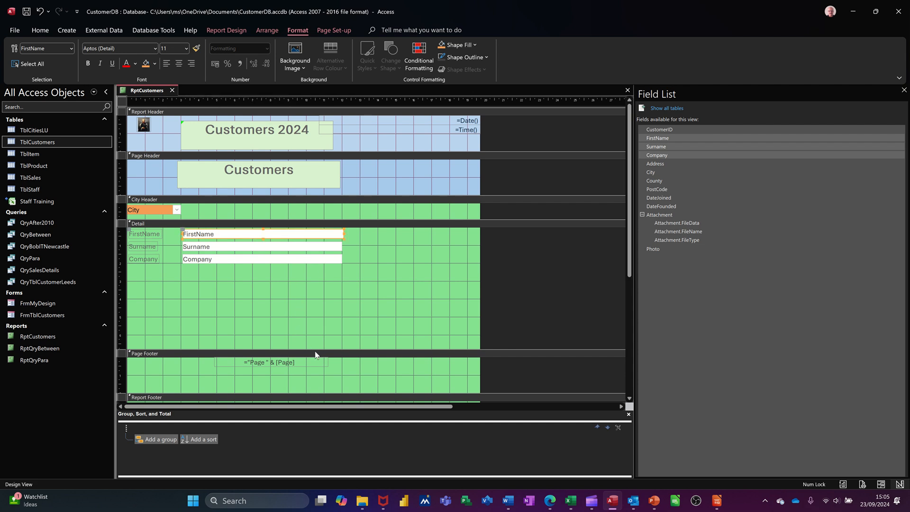
Shrink the Detail section to just below the Company field and display the report in Report View
left_click_drag(316, 354, 318, 269)
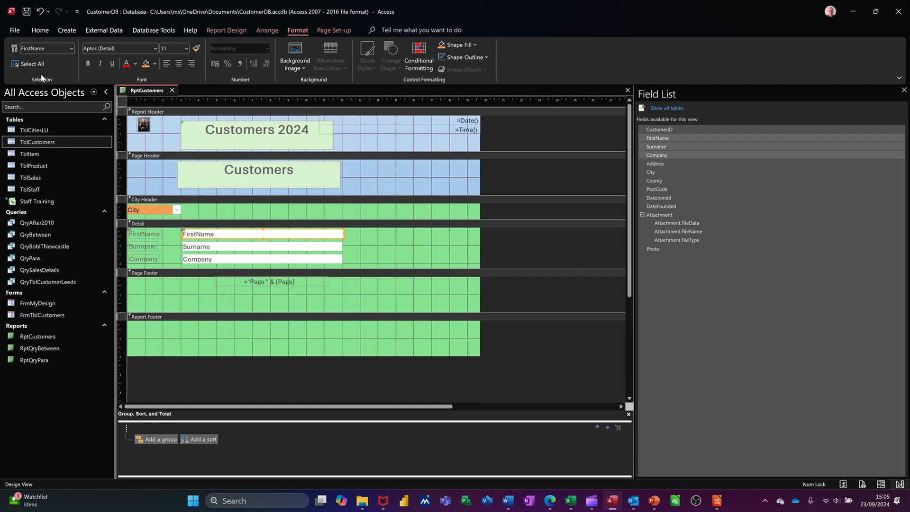
left_click(223, 30)
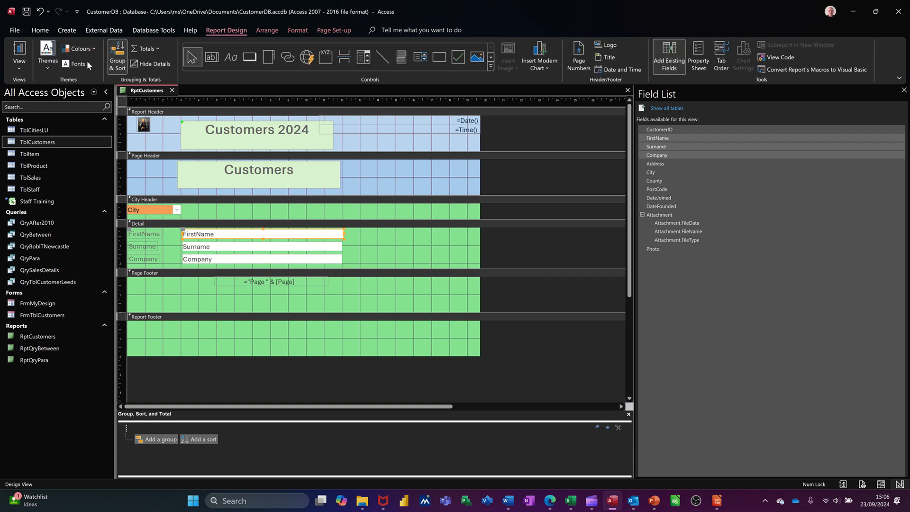
left_click(19, 52)
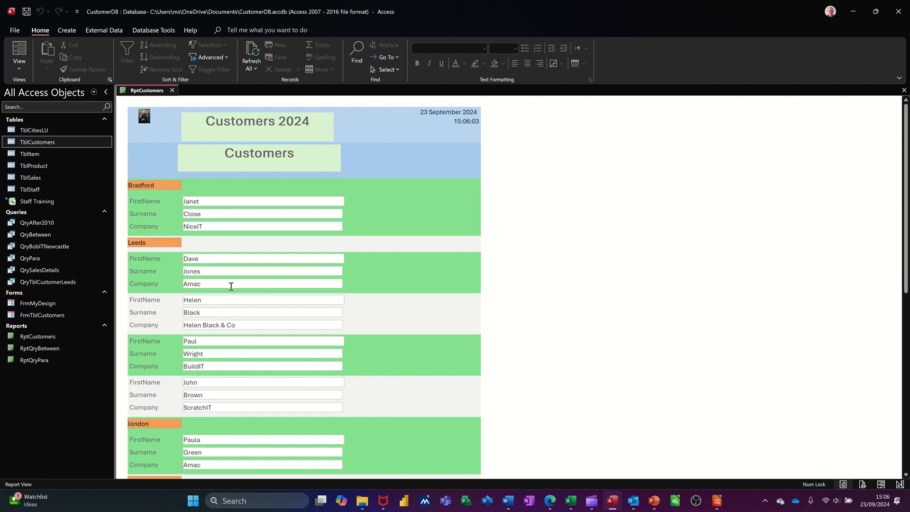
Return to Design View and increase the City Header's height to about 1.4 cm
left_click(19, 66)
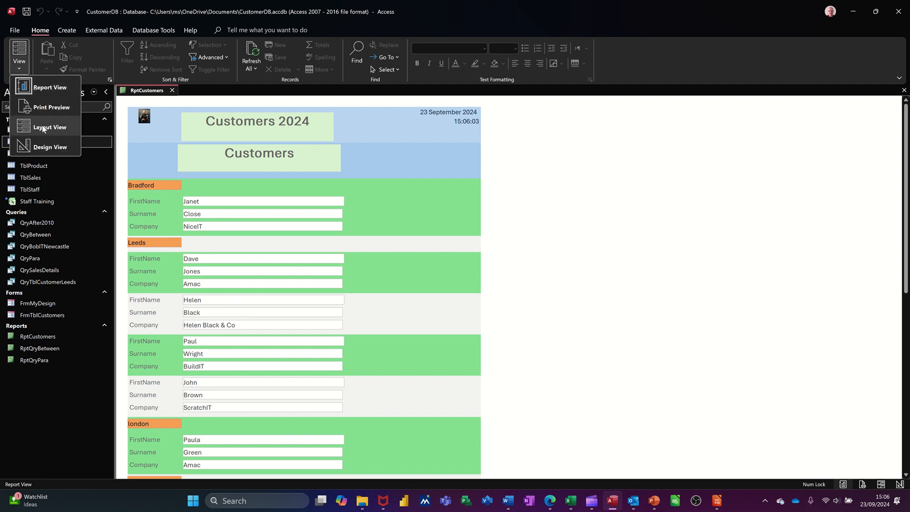
left_click(49, 148)
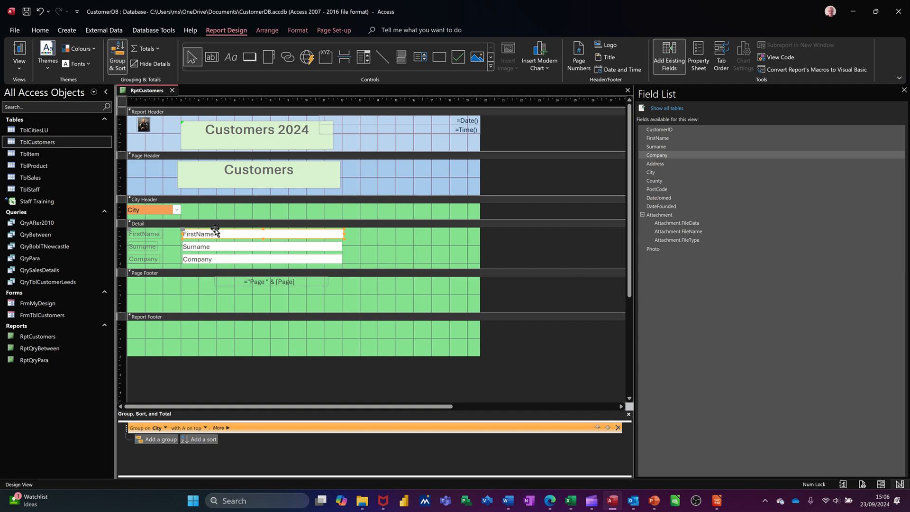
left_click(215, 224)
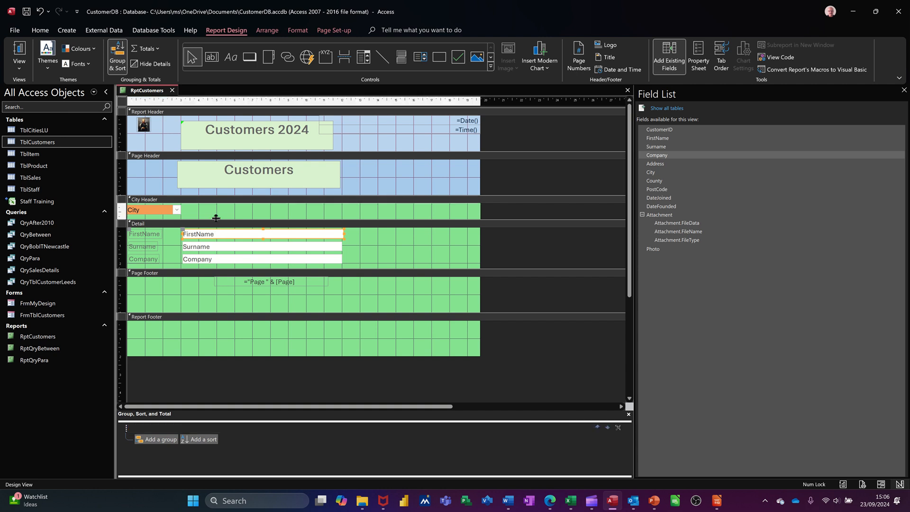
left_click_drag(214, 227, 214, 235)
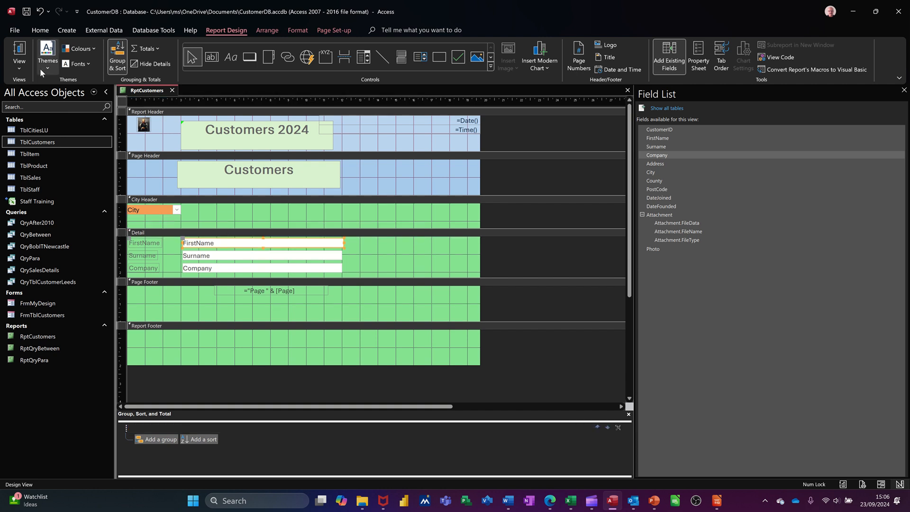
Display the report in Report View and review the customers listed under each city
left_click(19, 71)
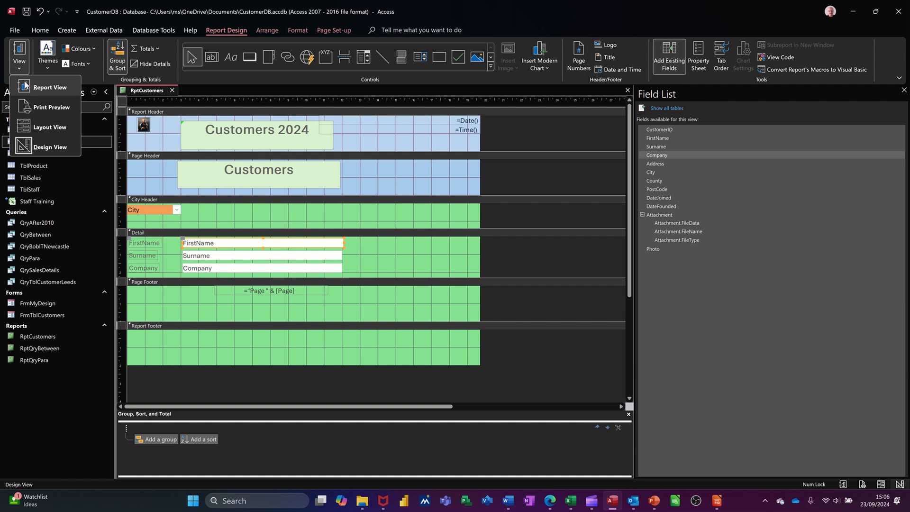
left_click(28, 83)
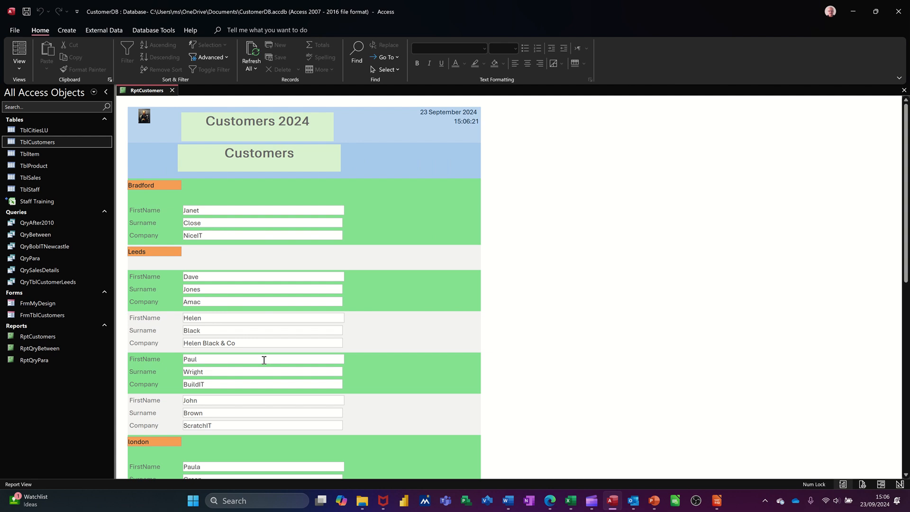
scroll(301, 301, "down", 4)
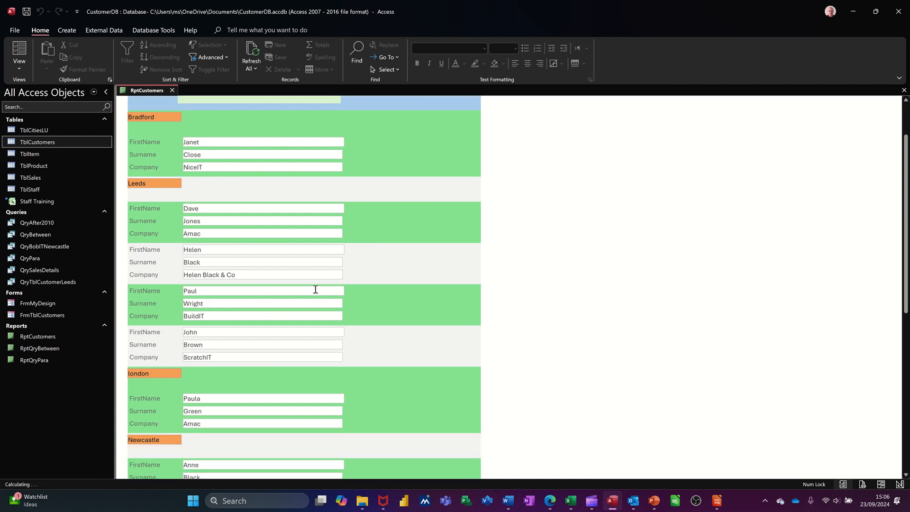
scroll(303, 292, "down", 5)
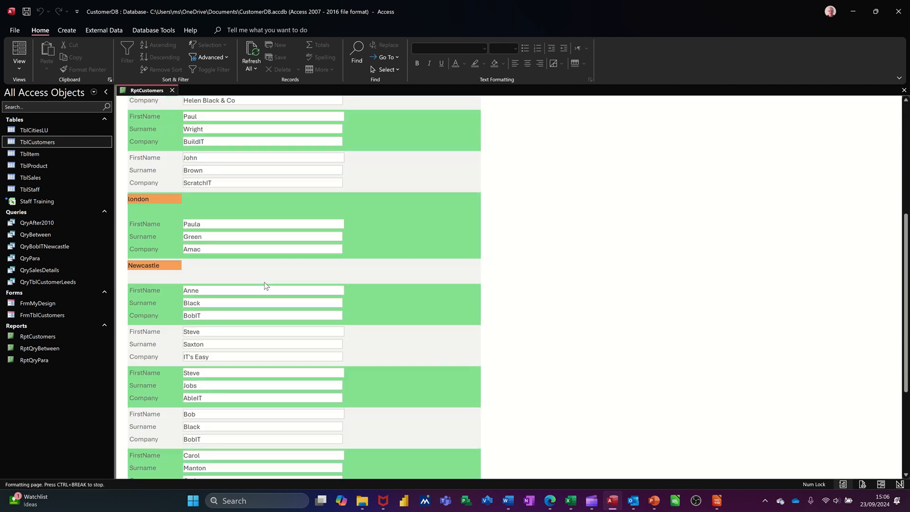
scroll(260, 284, "down", 2)
scroll(259, 275, "up", 7)
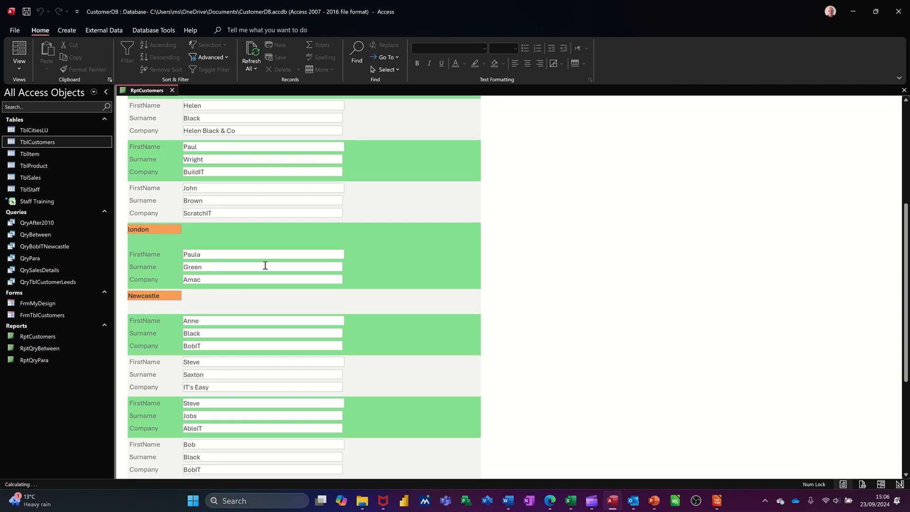
scroll(260, 251, "up", 5)
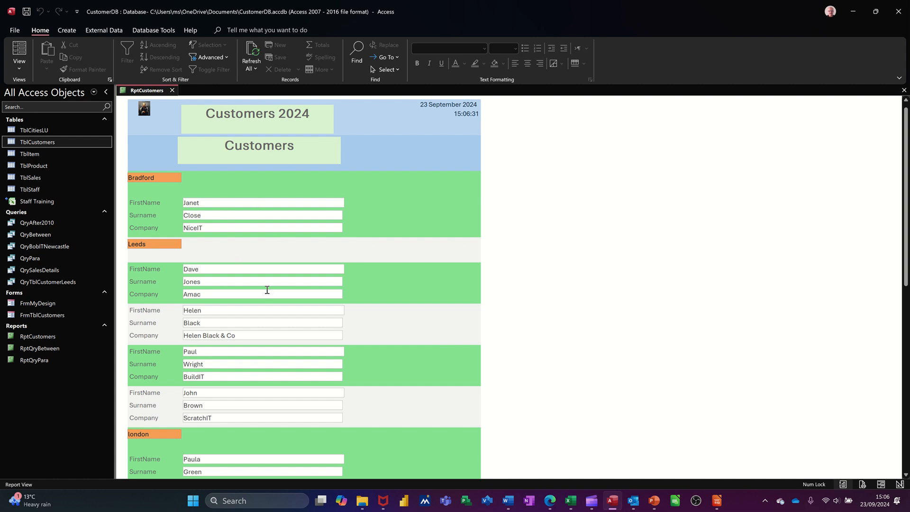
Switch the report to Design View and back to Report View, and look through the city groups again
left_click(19, 67)
left_click(35, 146)
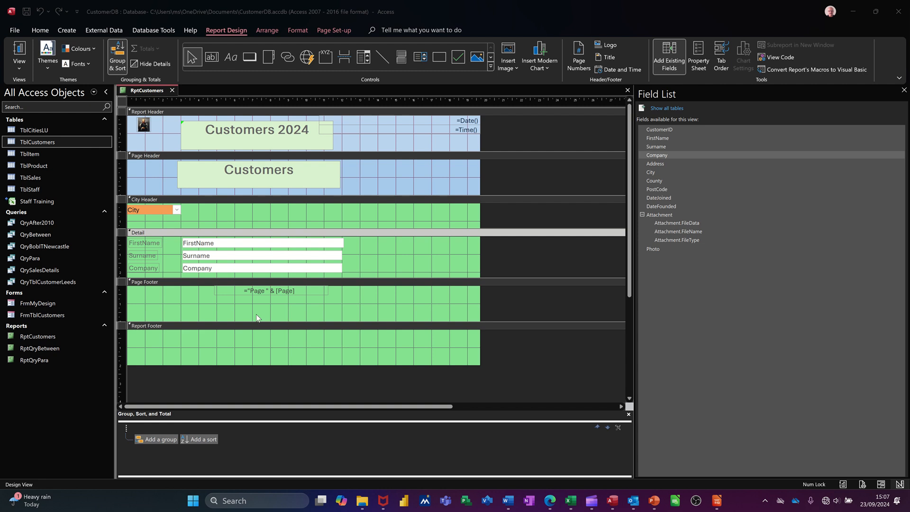
left_click(20, 47)
left_click(15, 54)
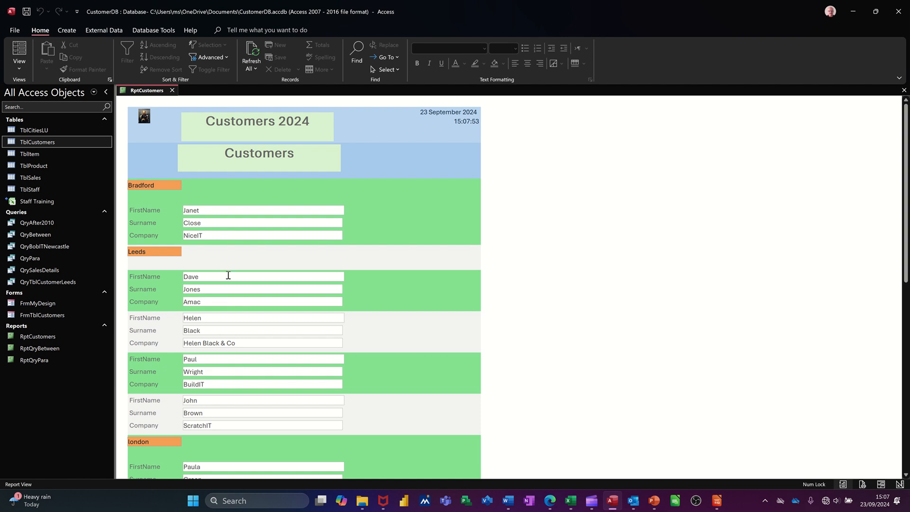
scroll(230, 284, "down", 5)
scroll(233, 288, "up", 2)
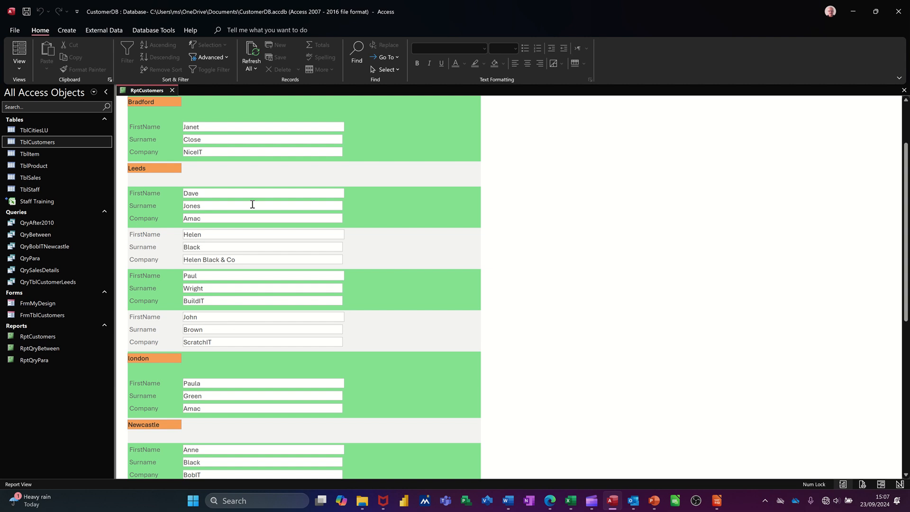
In Design View, set the Detail section's Force New Page property to After Section
left_click(19, 66)
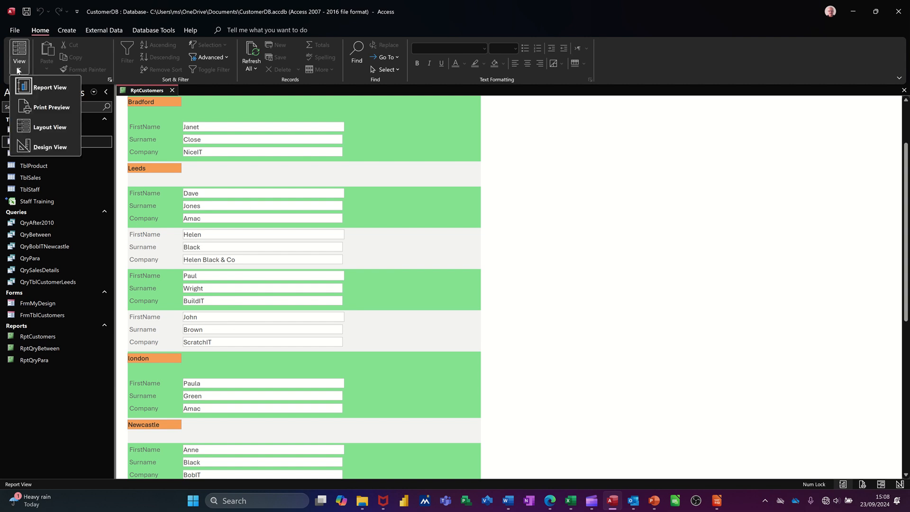
left_click(35, 148)
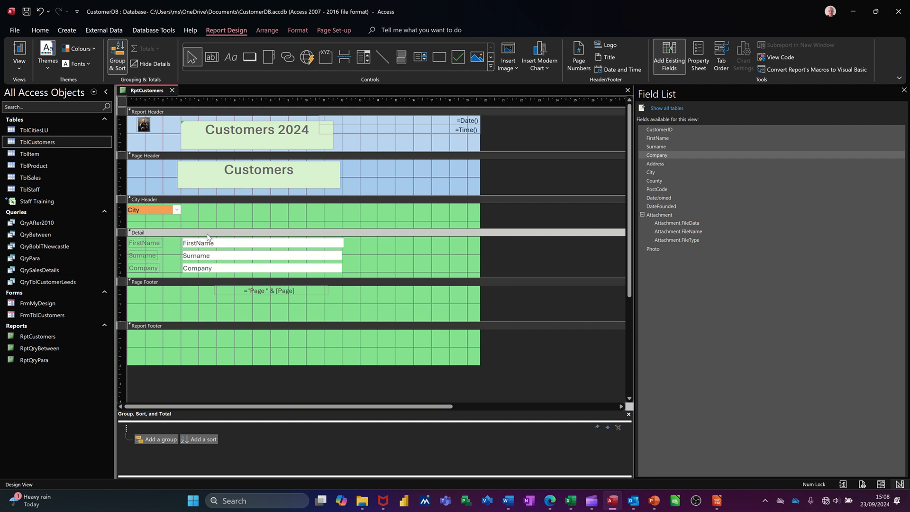
left_click(698, 58)
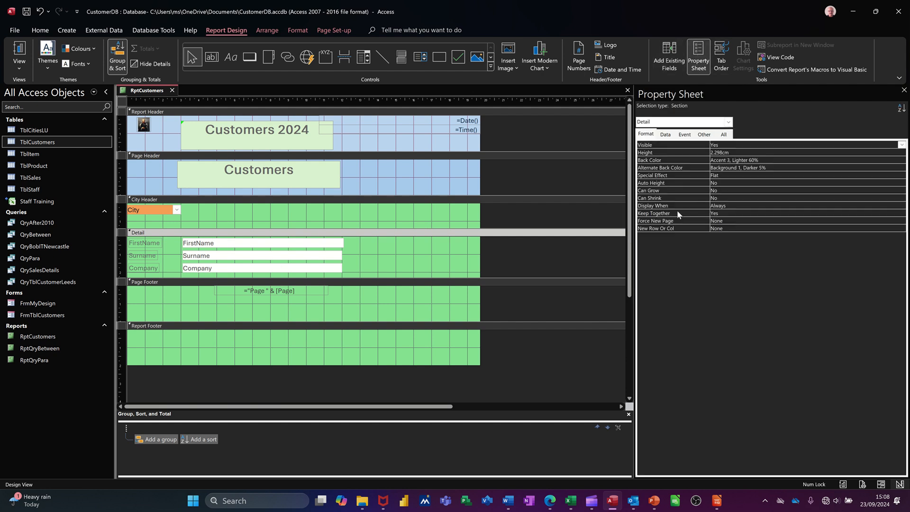
left_click(743, 222)
left_click(901, 220)
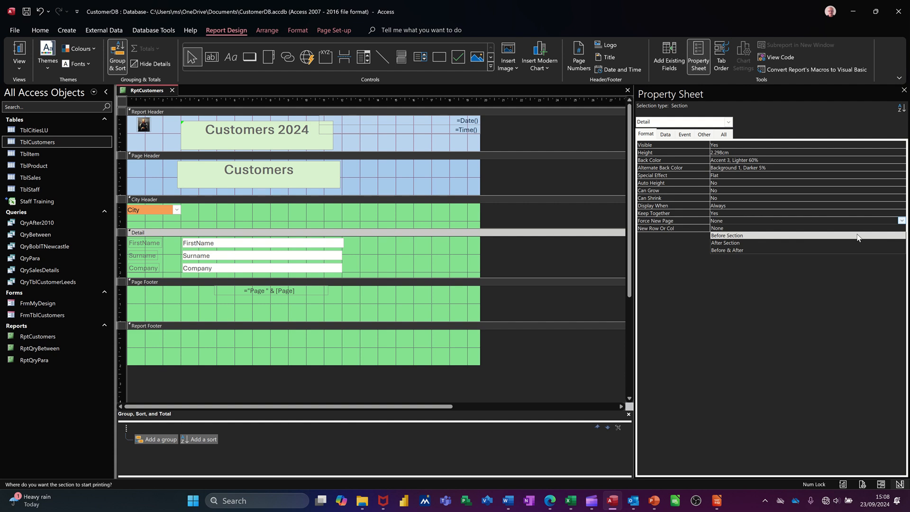
left_click(825, 242)
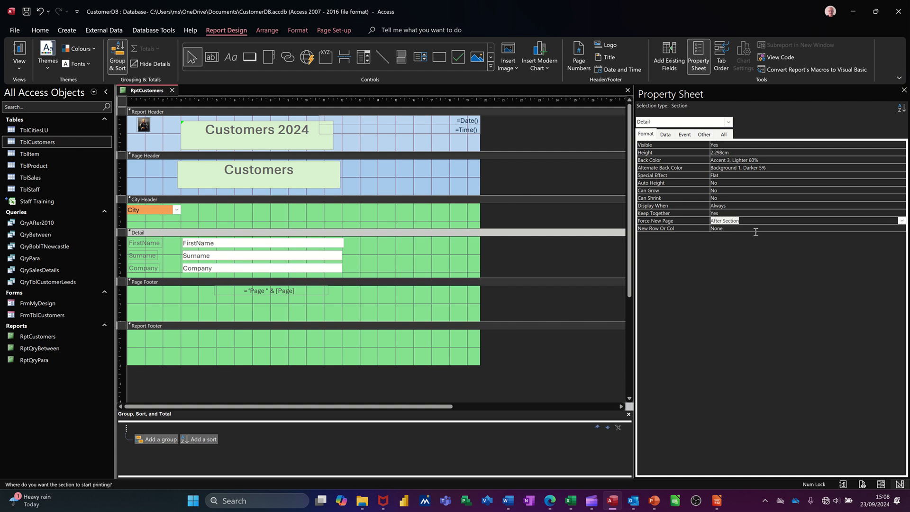
Display the report in Report View and check how the customer records are separated
left_click(21, 53)
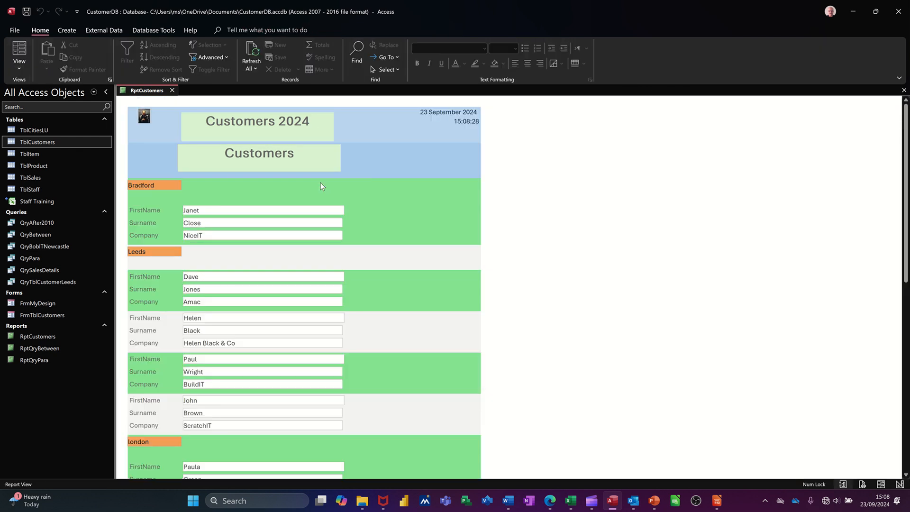
scroll(346, 208, "down", 5)
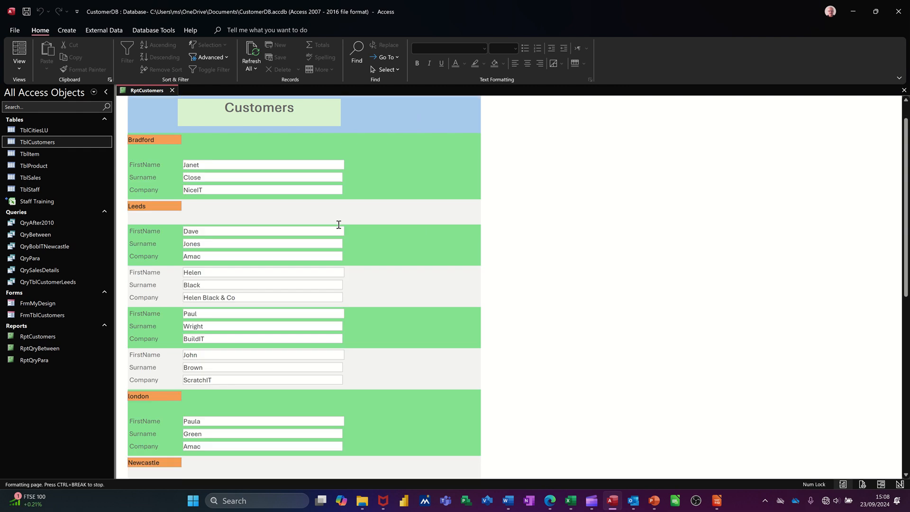
scroll(331, 229, "down", 3)
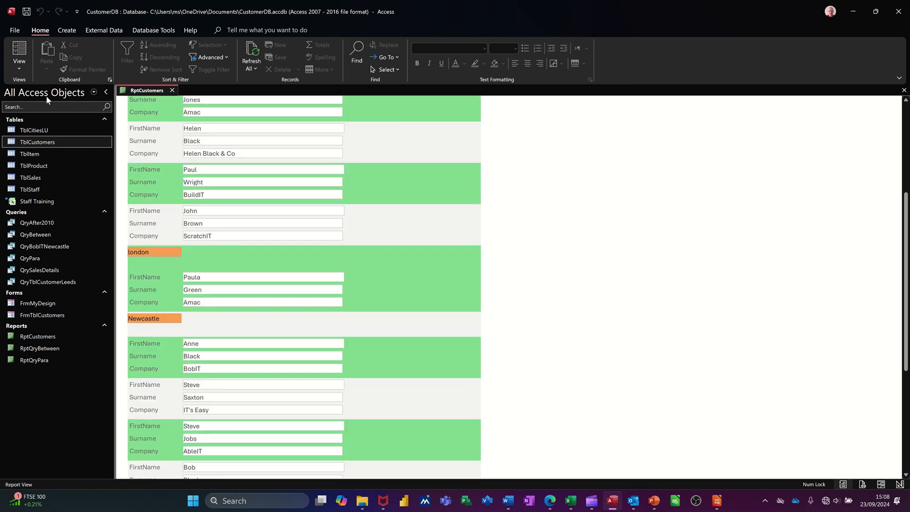
Open the report in Print Preview, go through the pages up to page 6 and close the preview
left_click(18, 70)
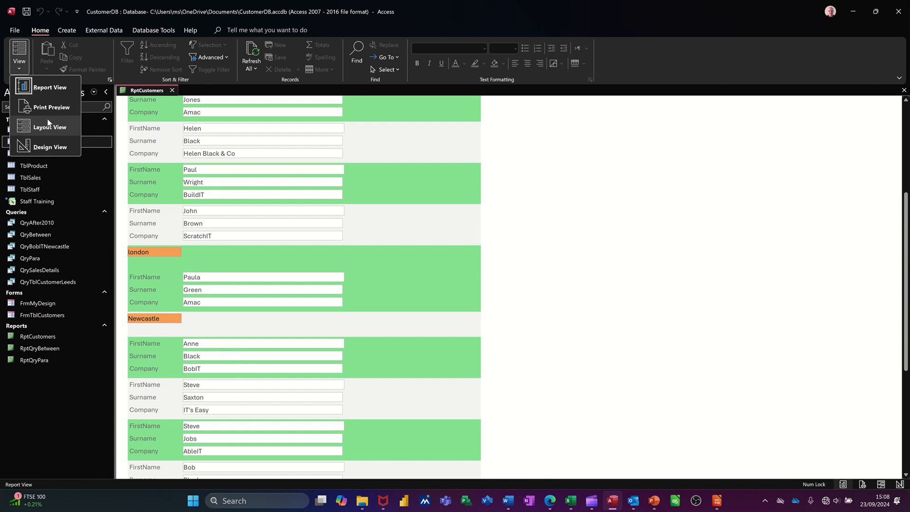
left_click(38, 105)
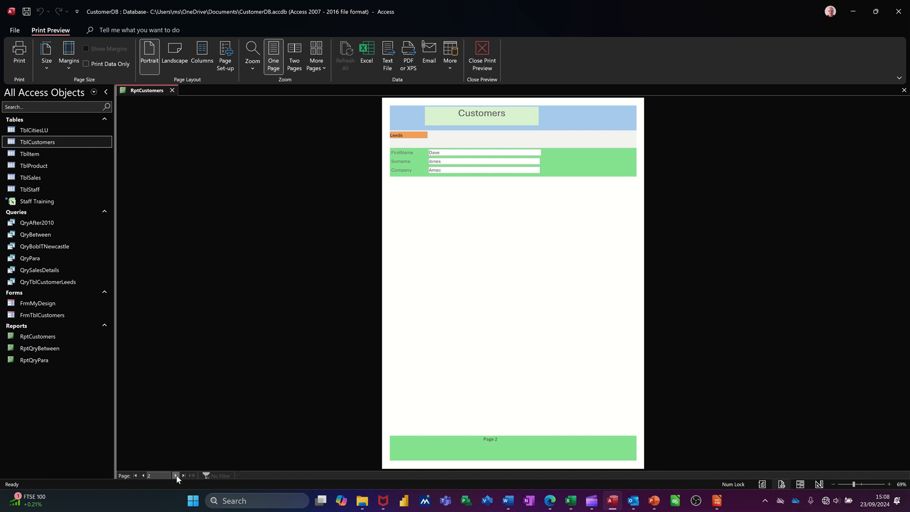
left_click(177, 477)
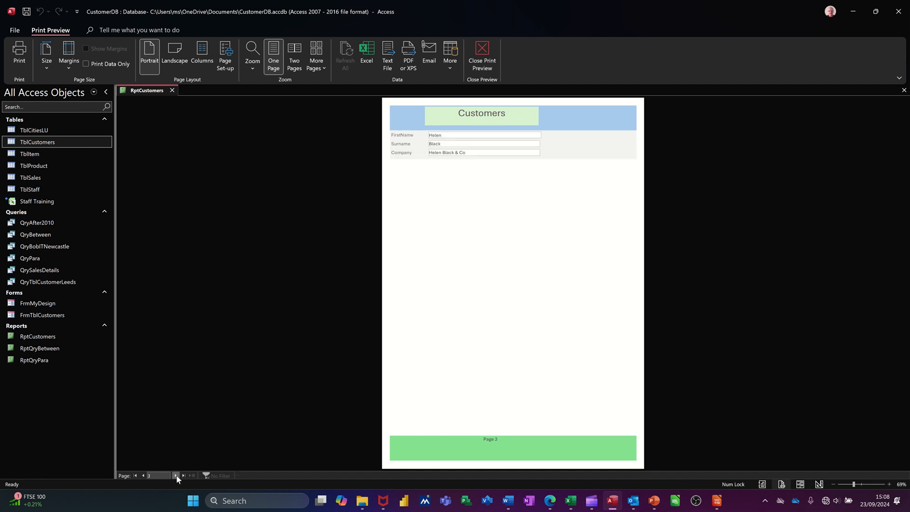
left_click(175, 475)
left_click(176, 476)
left_click(176, 475)
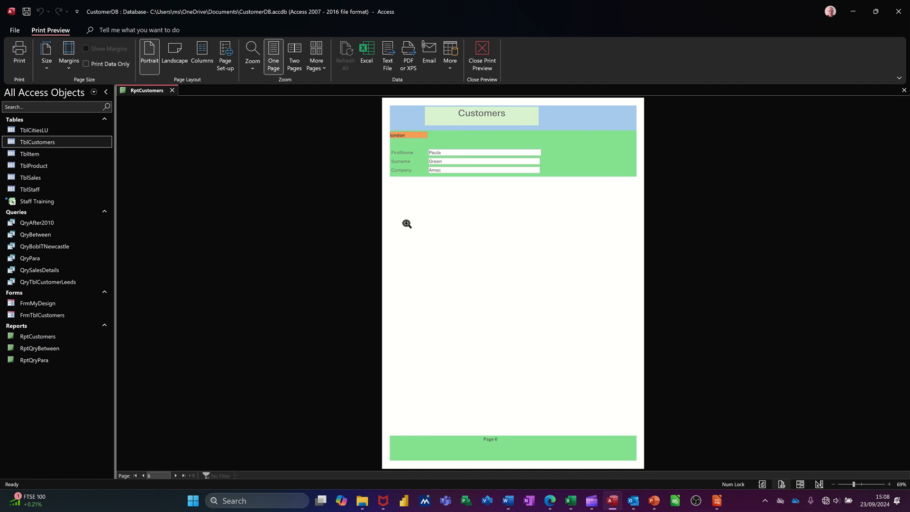
left_click(482, 56)
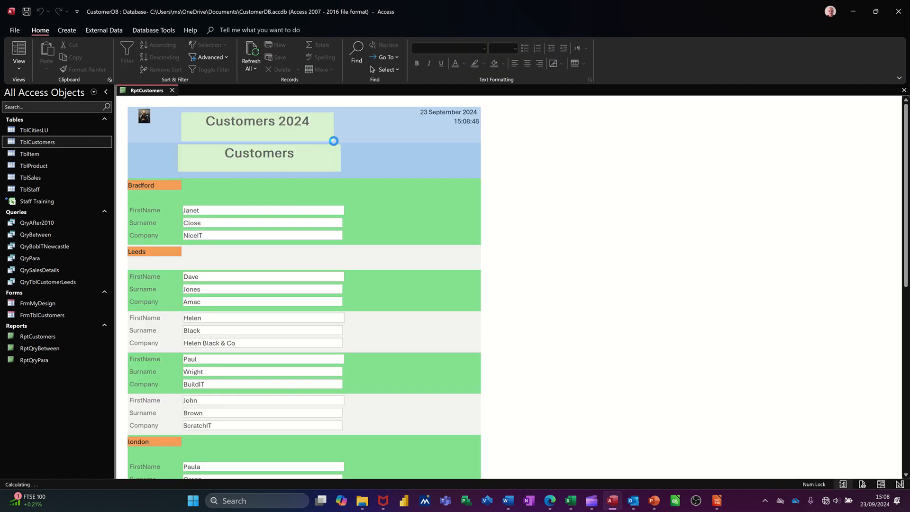
Return to Design View and set the Detail section's Force New Page property back to None
left_click(20, 65)
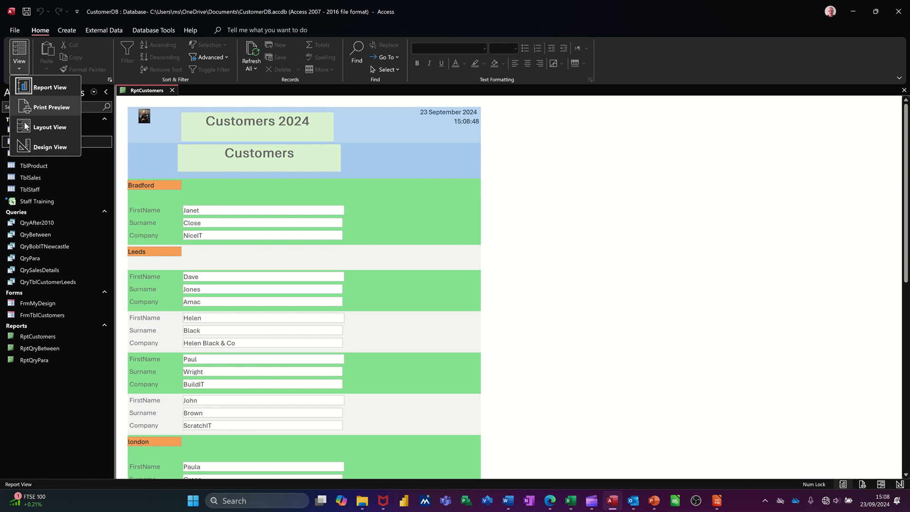
left_click(49, 147)
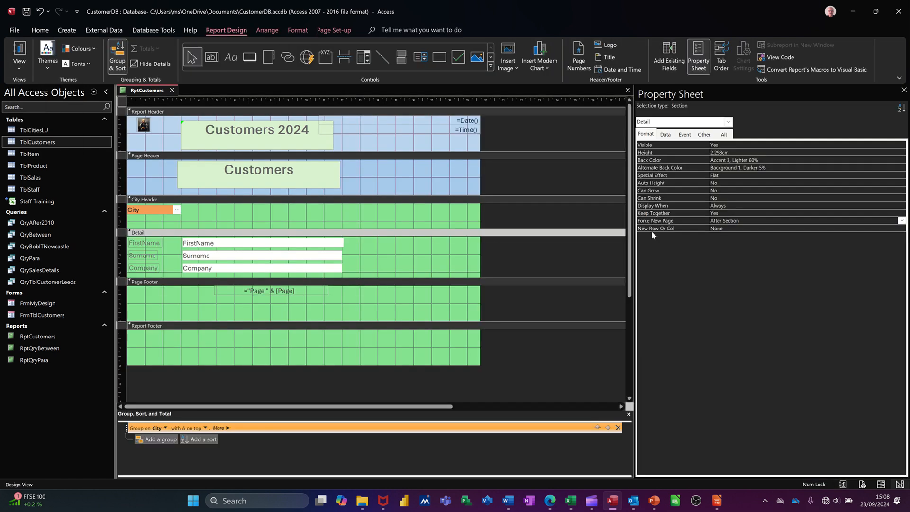
left_click(768, 221)
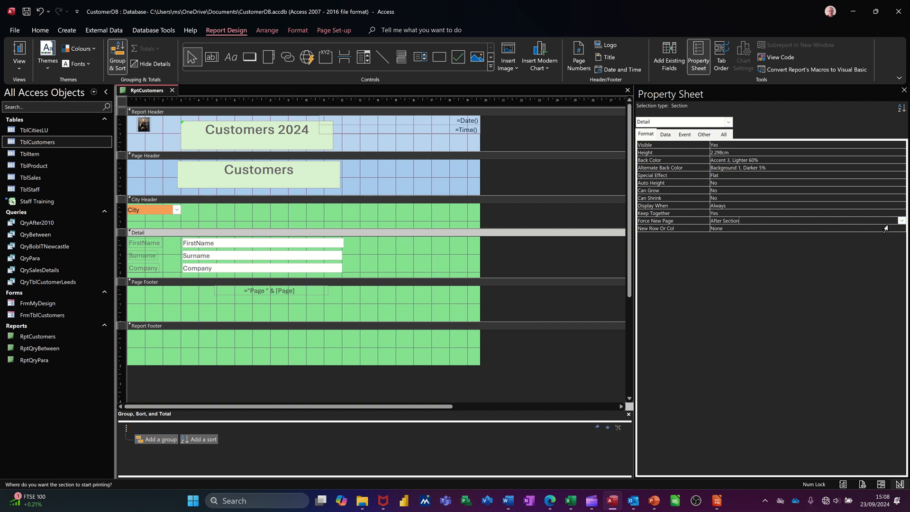
left_click(901, 220)
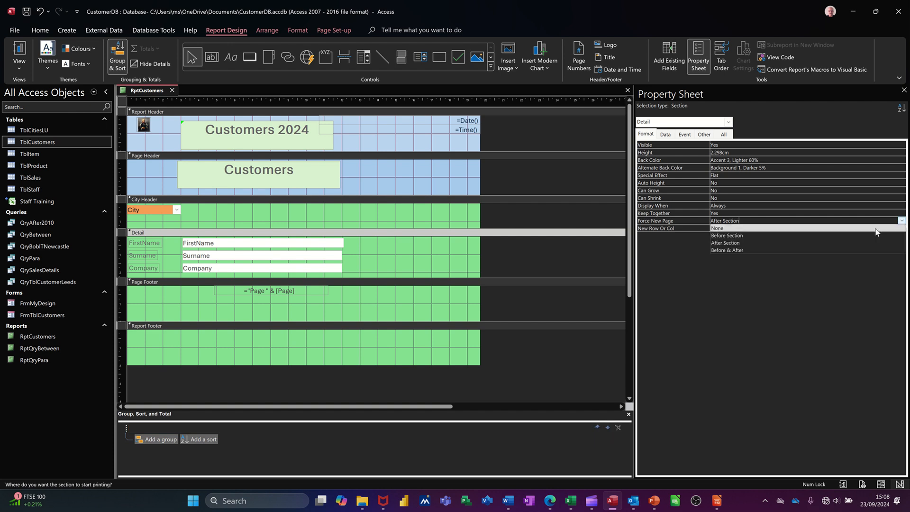
left_click(718, 228)
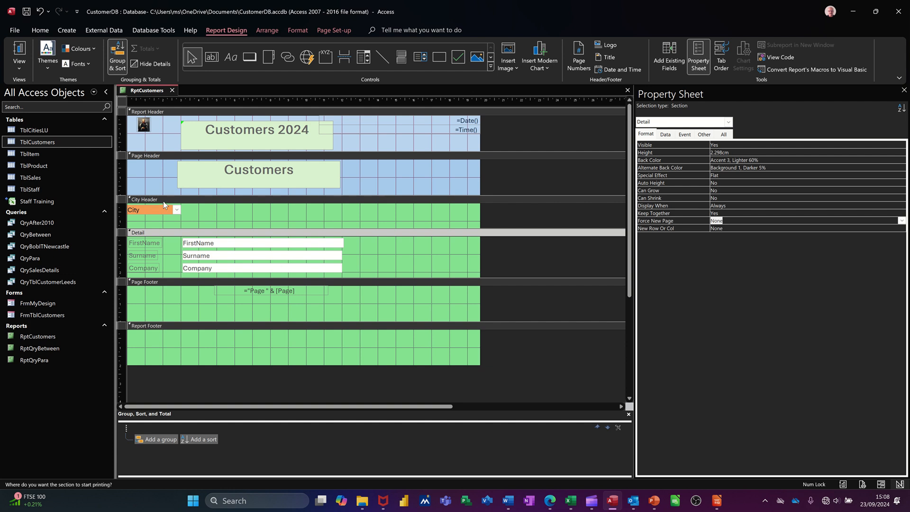
Set the City Header section's Force New Page property to After Section
left_click(177, 200)
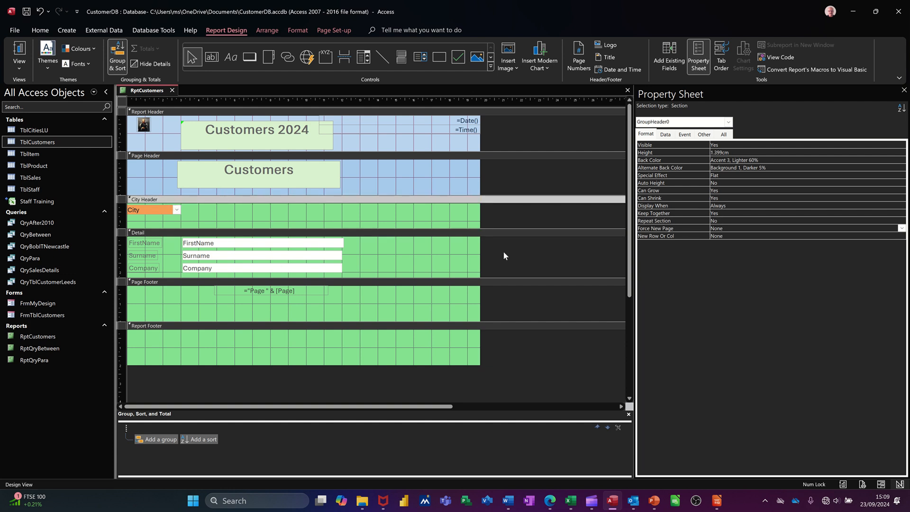
left_click(752, 231)
left_click(900, 228)
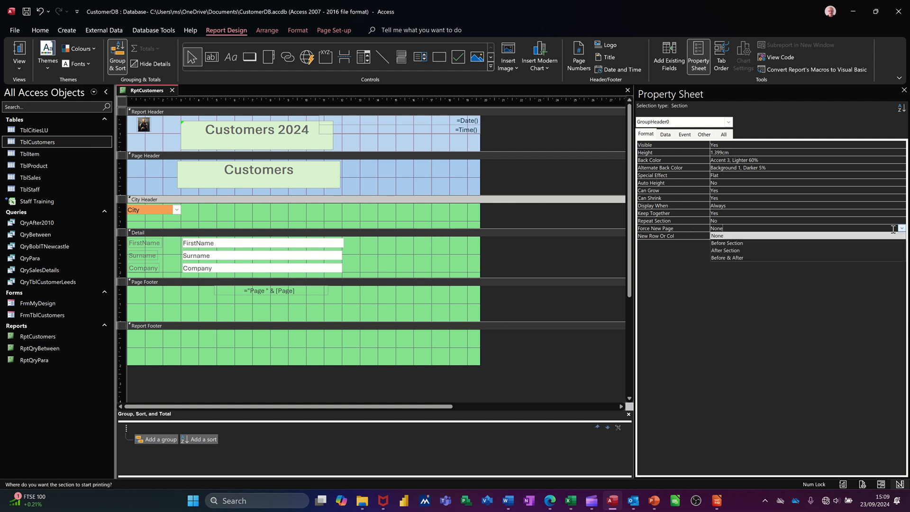
left_click(805, 250)
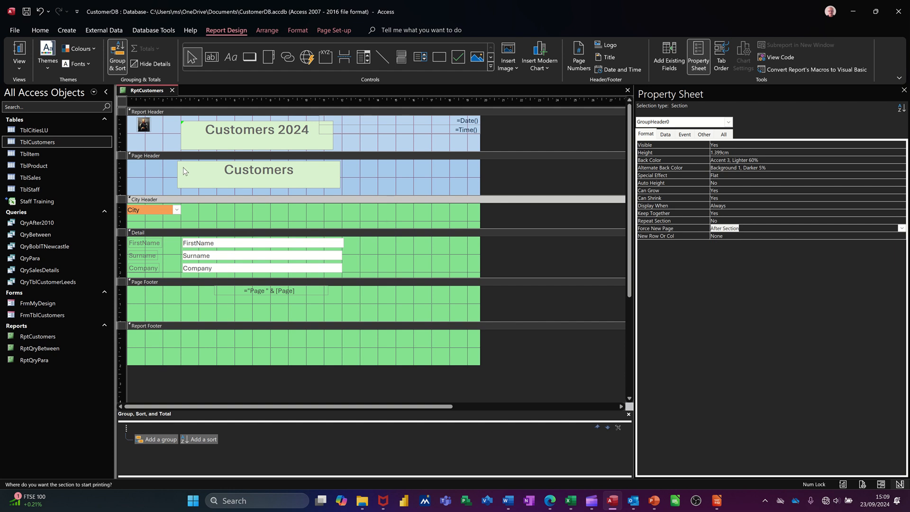
Check the page breaks in Print Preview up to page 3 and close the preview
left_click(20, 69)
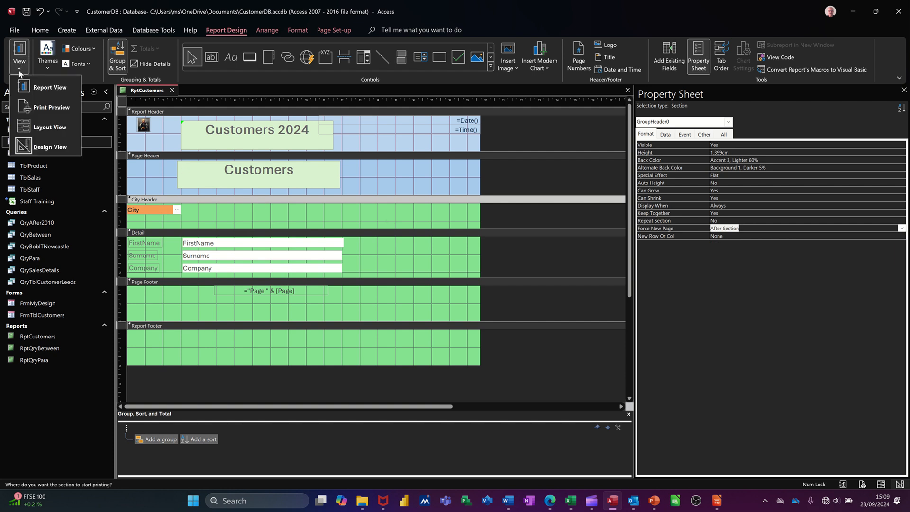
left_click(47, 107)
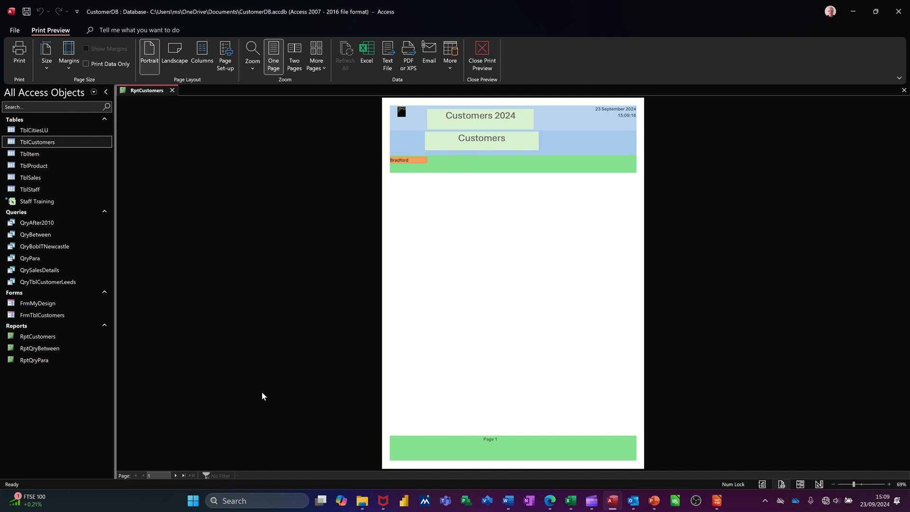
left_click(176, 475)
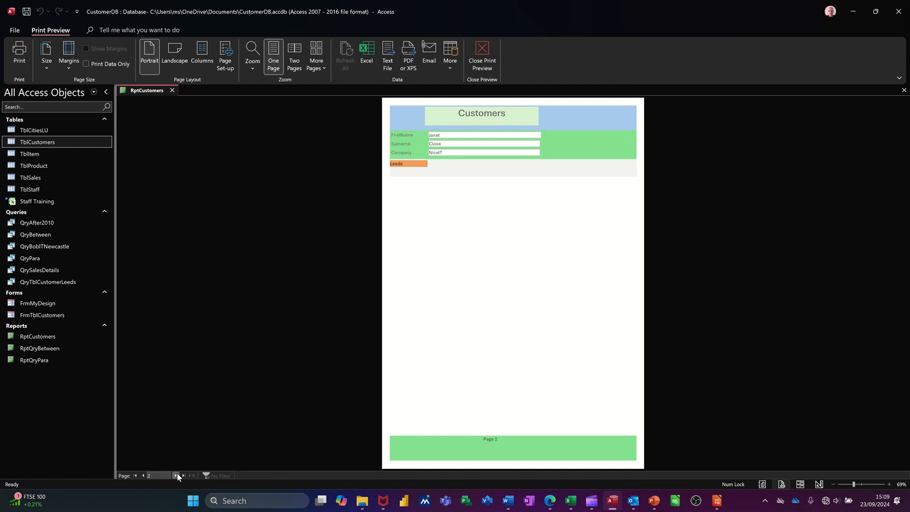
left_click(177, 474)
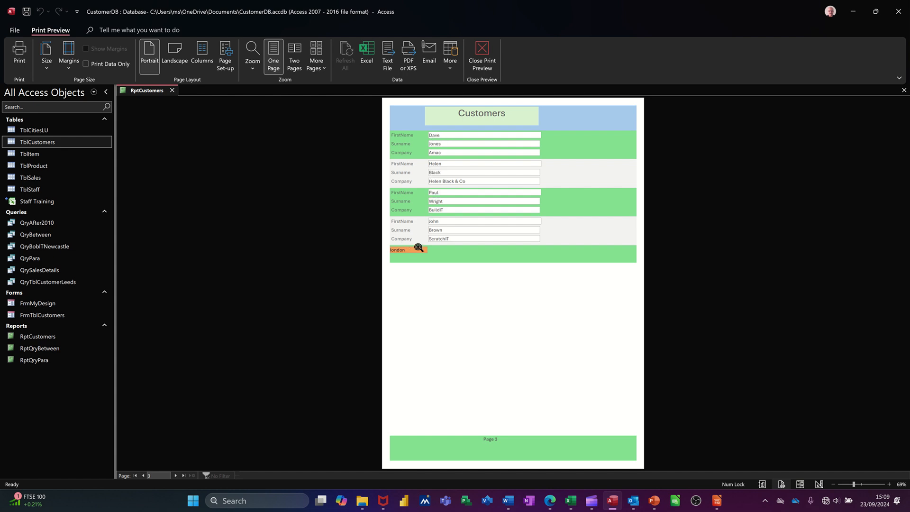
left_click(482, 55)
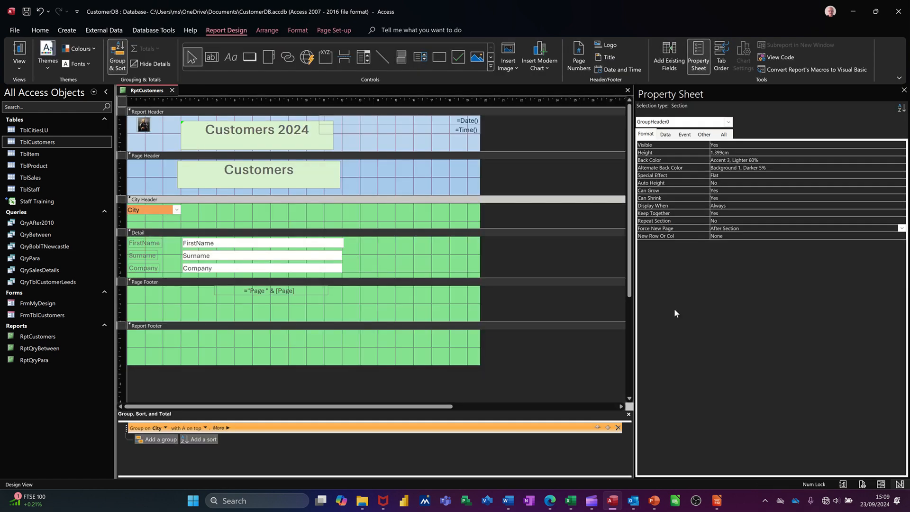
Set the City Header section's Force New Page property to Before Section
left_click(869, 229)
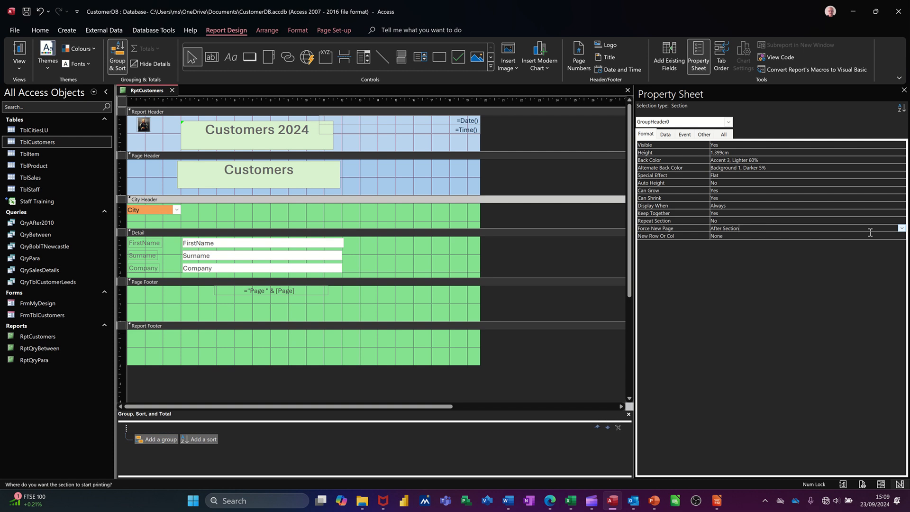
left_click(901, 228)
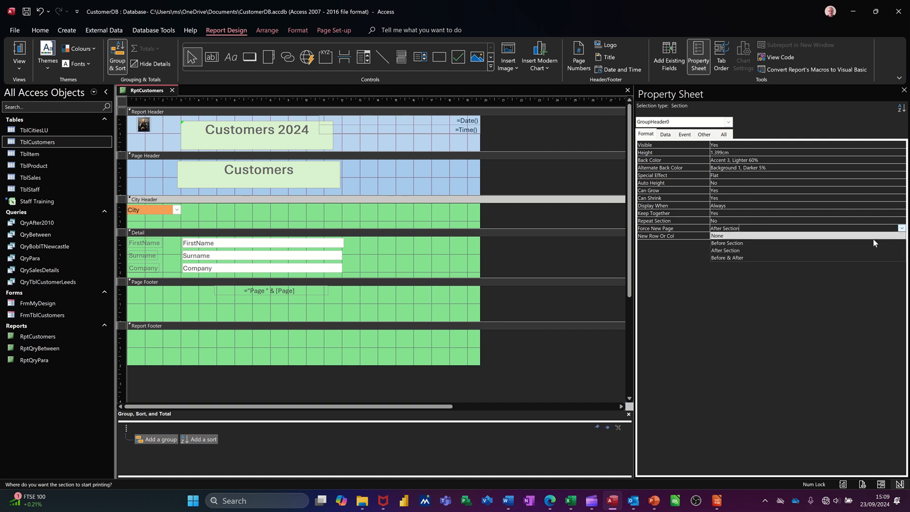
left_click(843, 242)
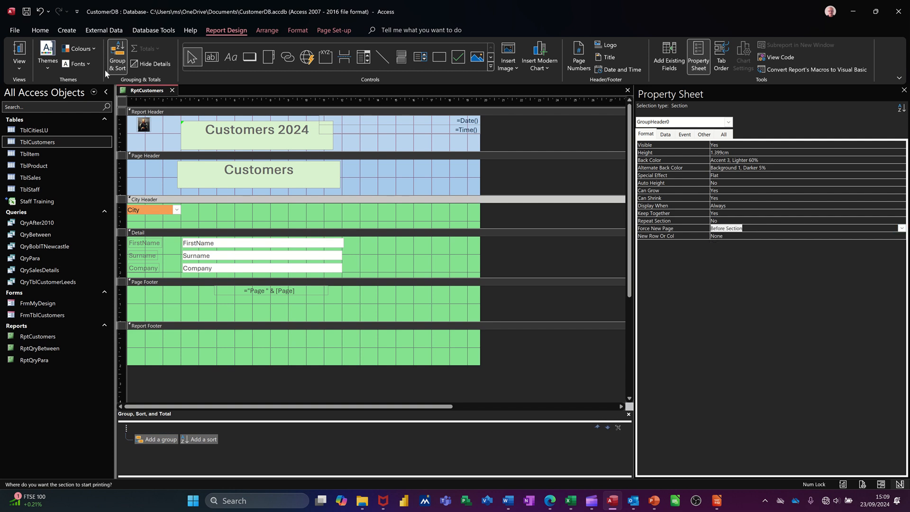
Check the page breaks in Print Preview through page 5, close the preview and return to Design View
left_click(19, 54)
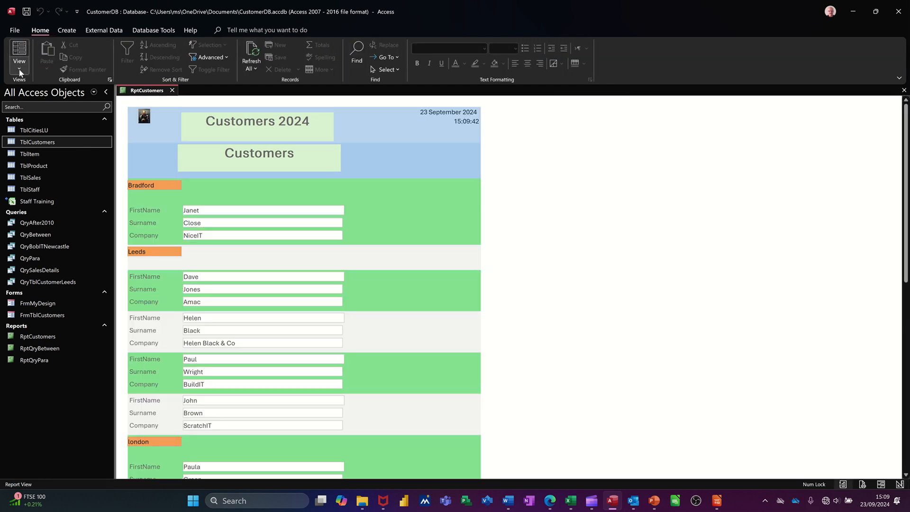
left_click(19, 70)
left_click(43, 106)
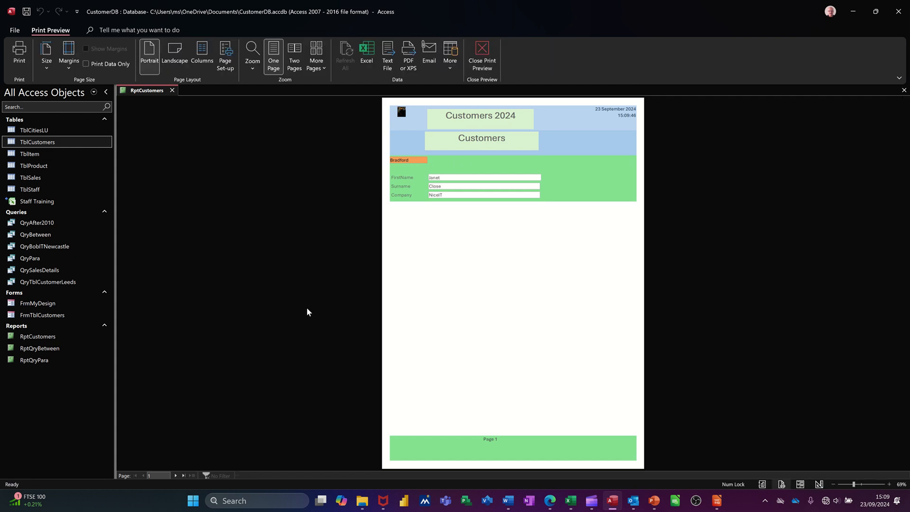
left_click(176, 475)
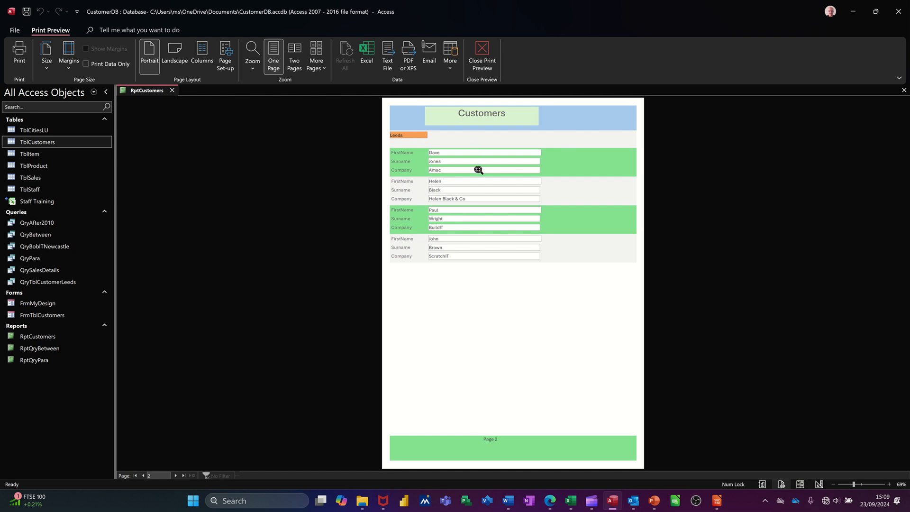
left_click(176, 475)
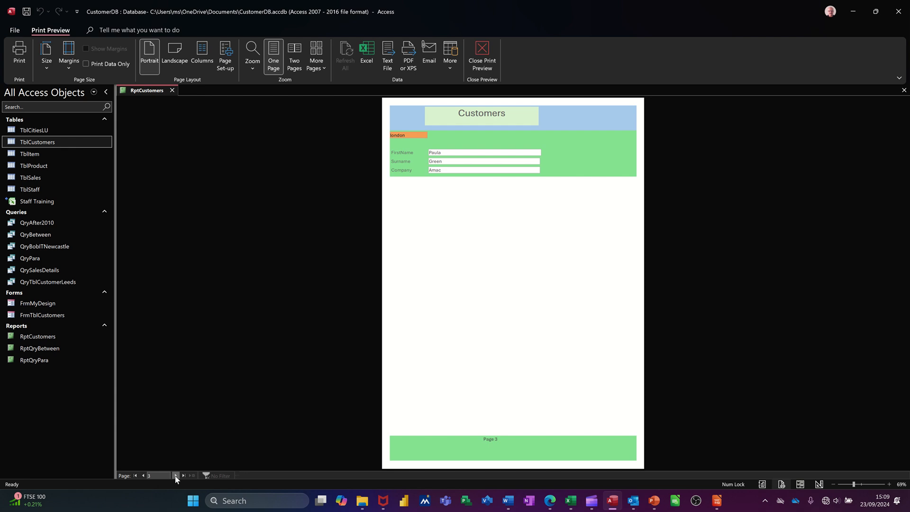
left_click(176, 476)
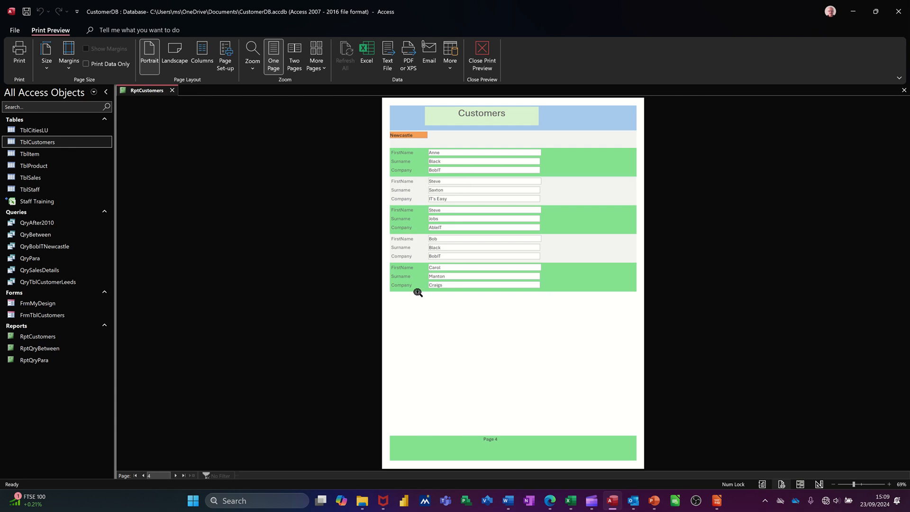
left_click(175, 475)
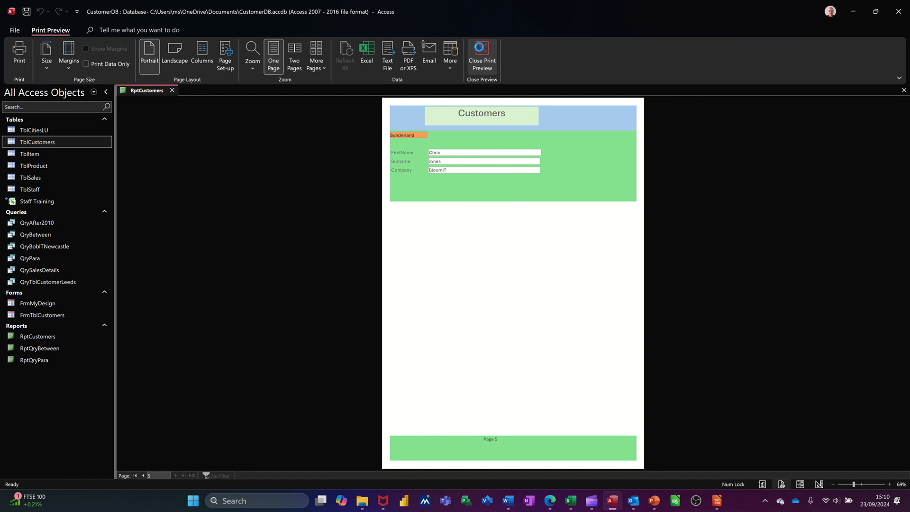
left_click(481, 52)
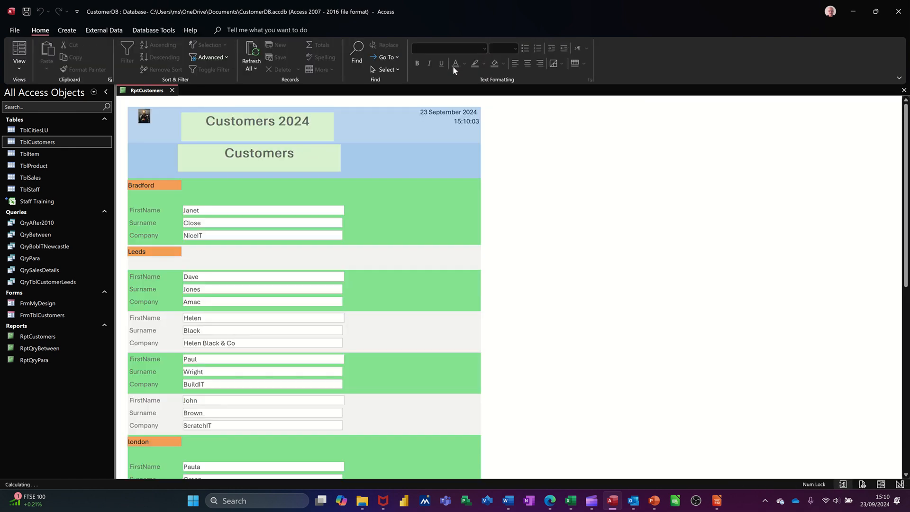
left_click(19, 66)
left_click(45, 146)
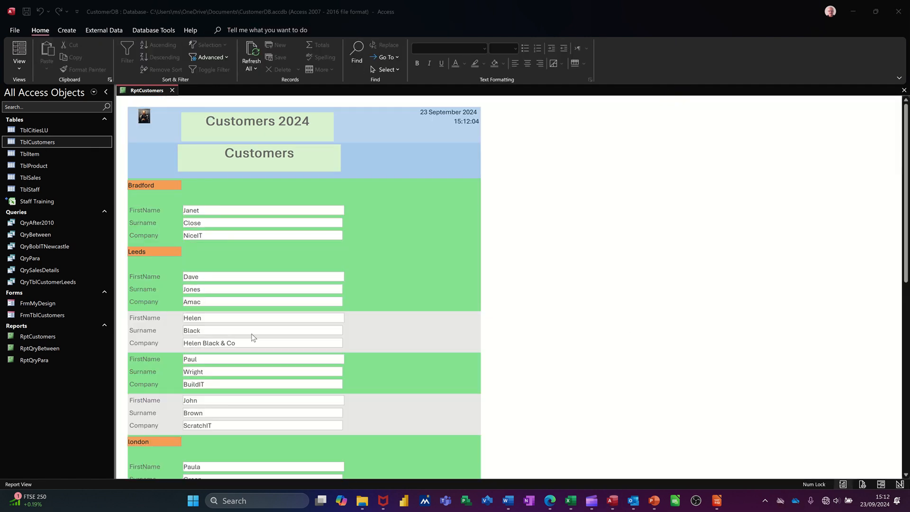
Review the alternating row shading in Report View and set the Detail section's alternative row colour to No Color in Design View
scroll(252, 339, "down", 2)
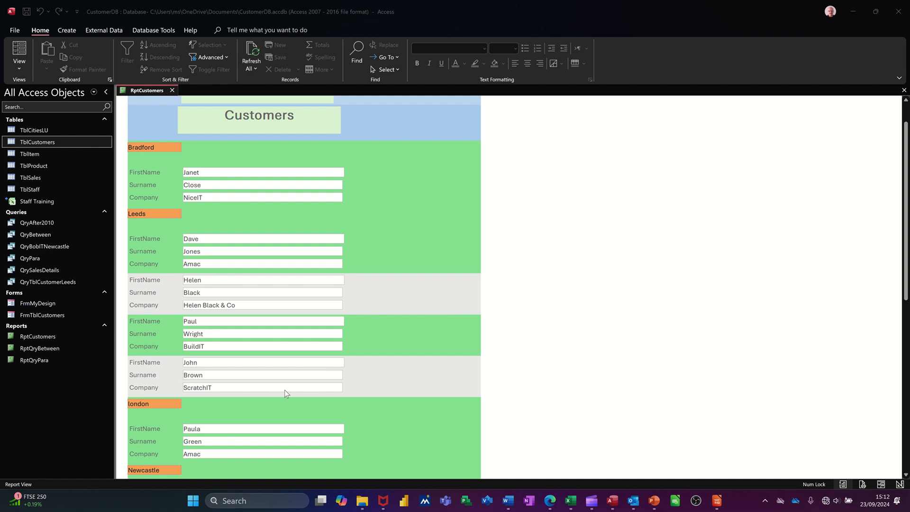
scroll(276, 362, "down", 2)
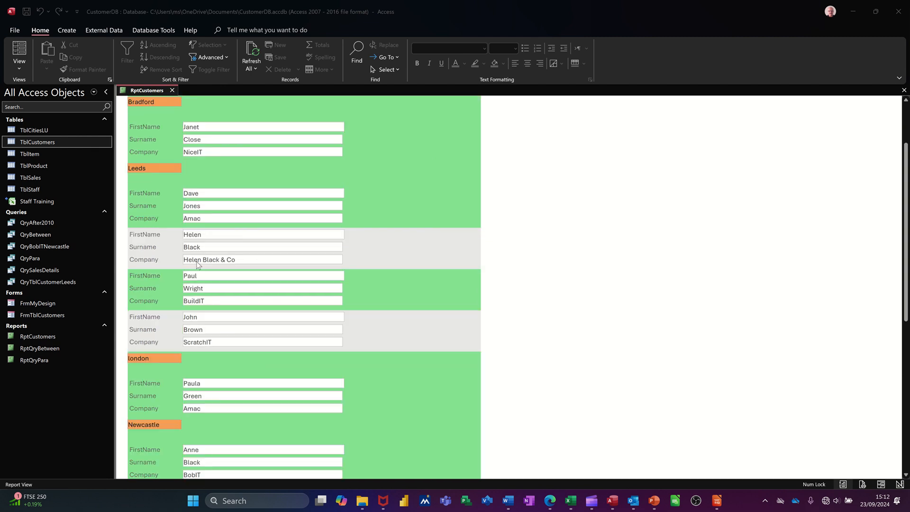
scroll(240, 342, "down", 3)
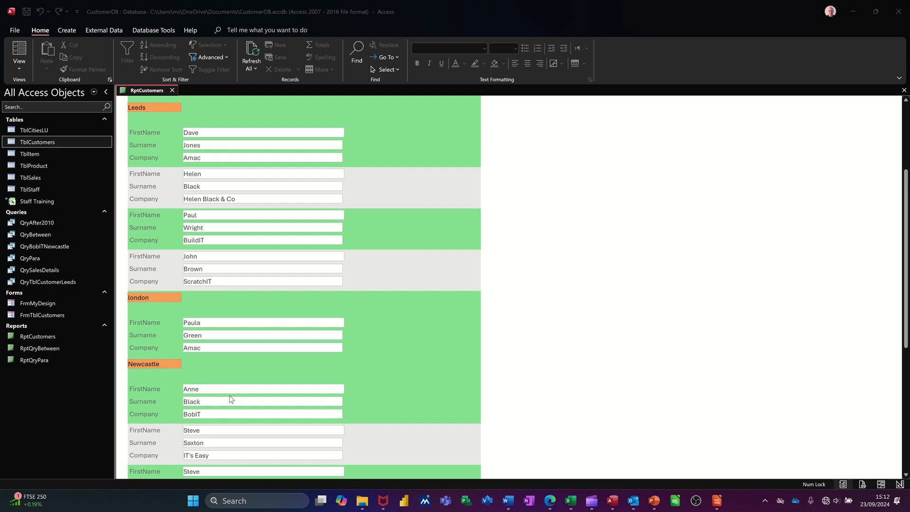
scroll(230, 399, "down", 2)
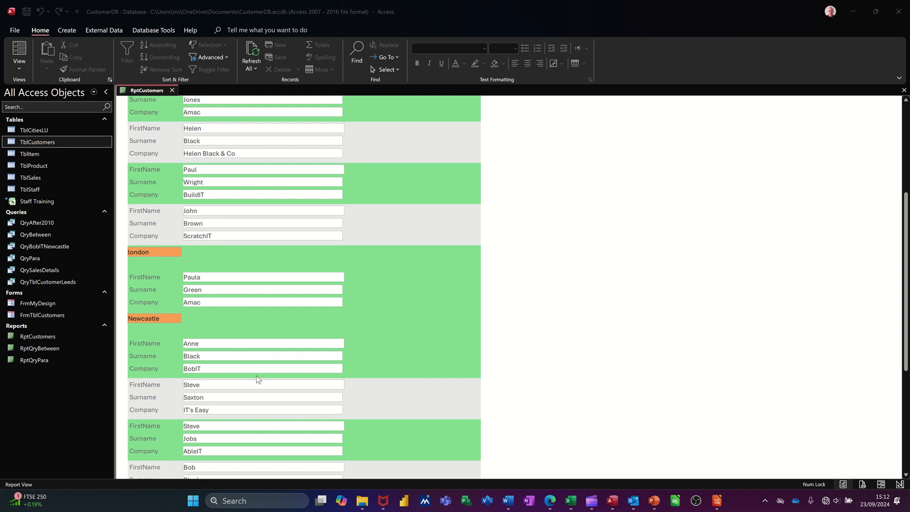
left_click(20, 68)
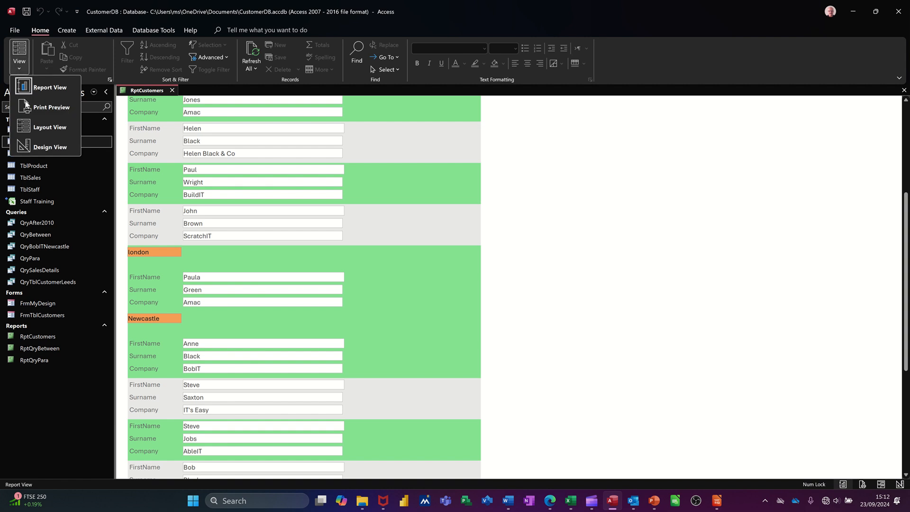
left_click(42, 149)
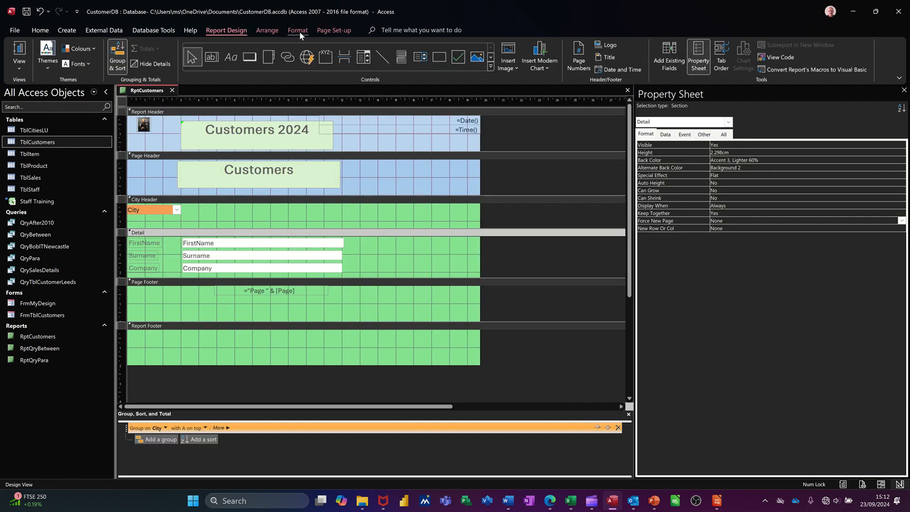
left_click(299, 31)
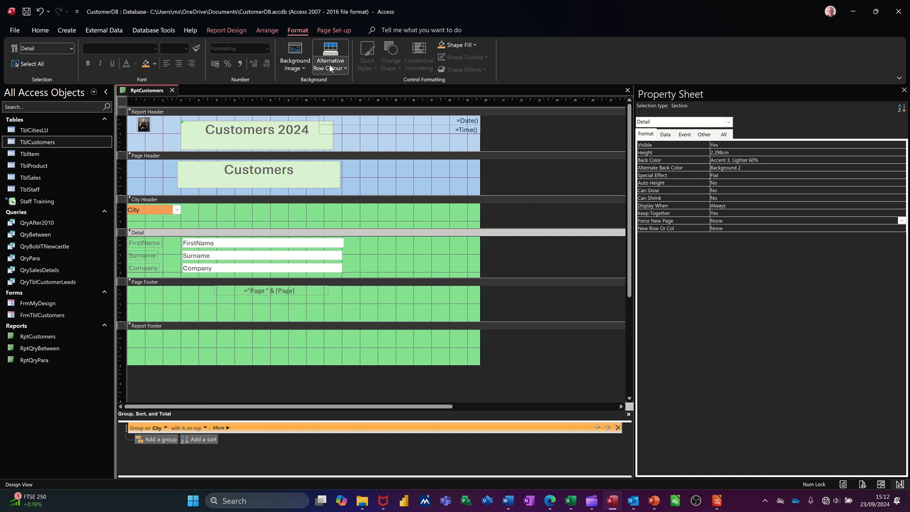
left_click(345, 69)
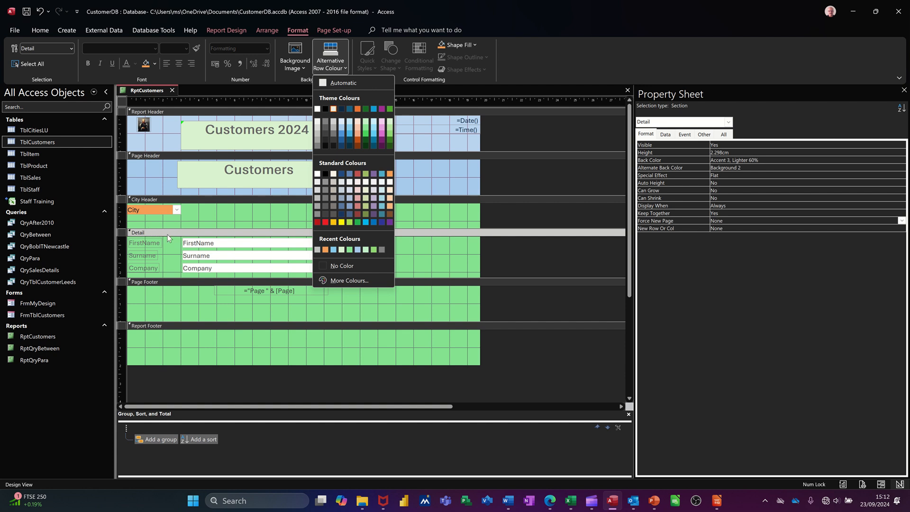
left_click(325, 264)
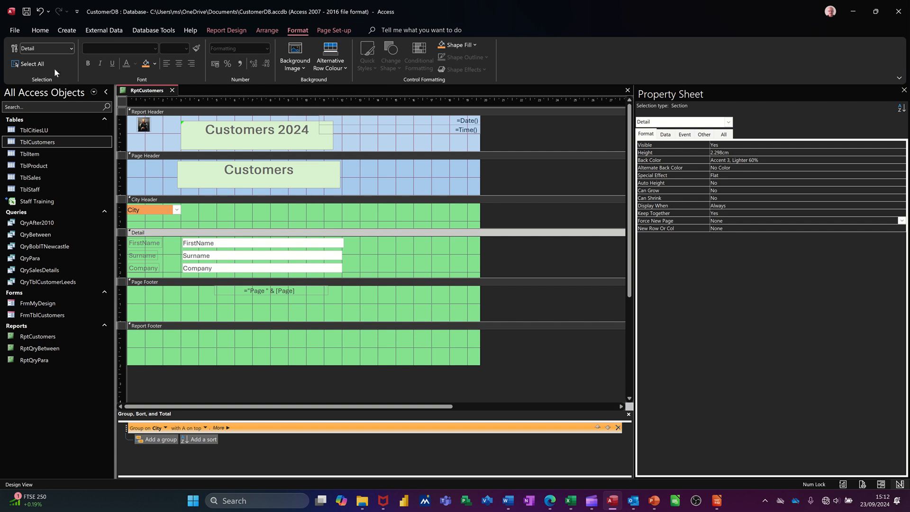
Check the row shading of the city groups in Report View and save the report
left_click(214, 29)
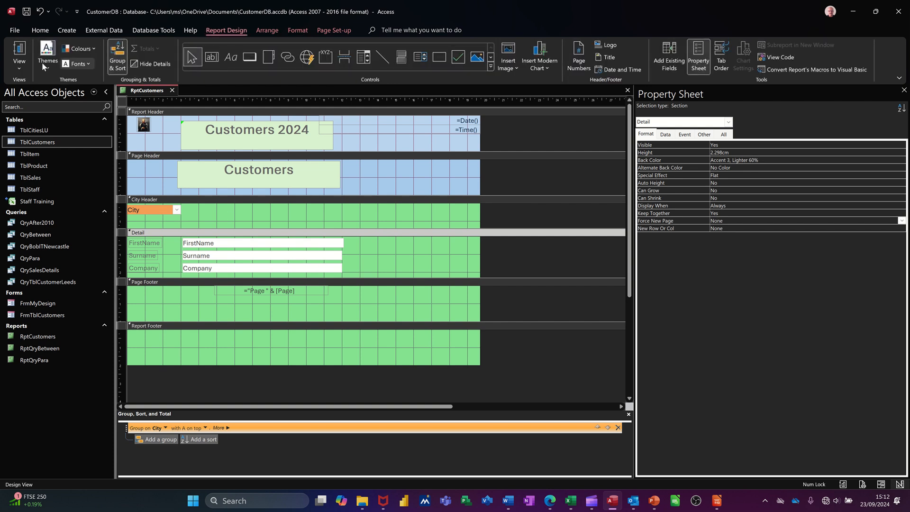
left_click(19, 50)
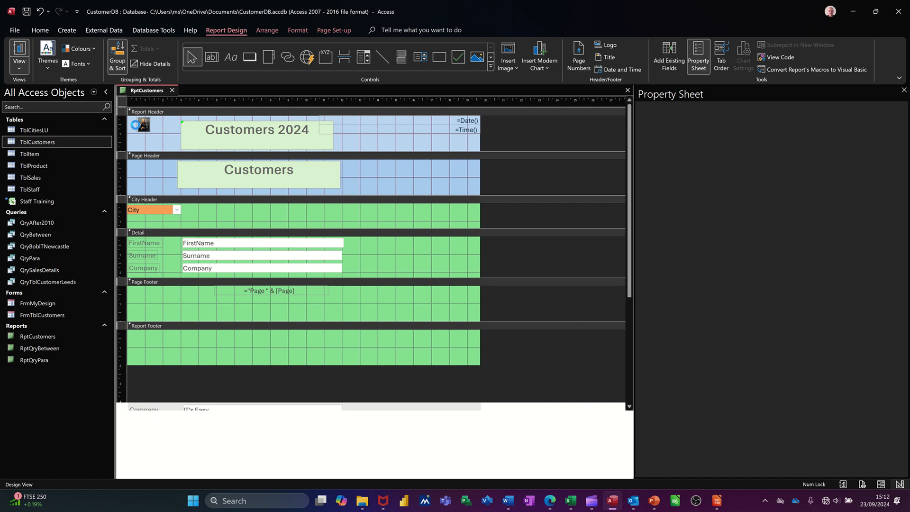
scroll(271, 239, "down", 5)
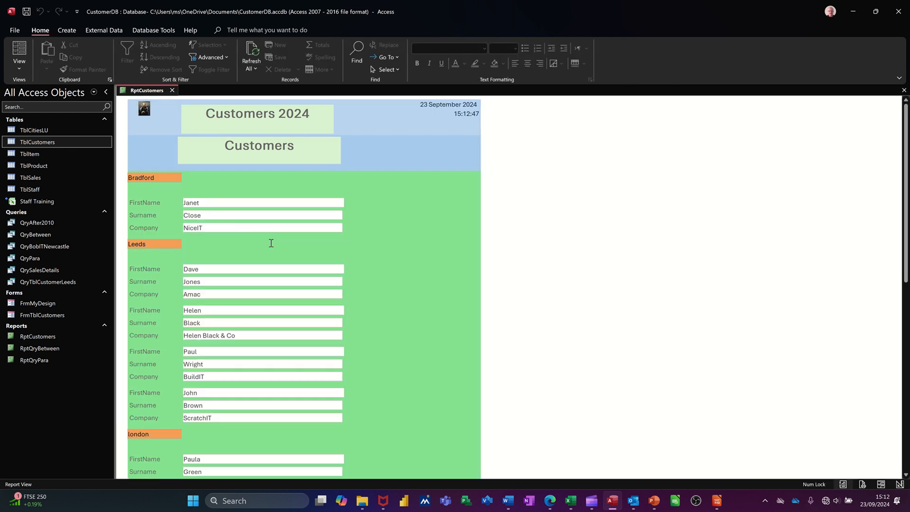
scroll(275, 280, "down", 6)
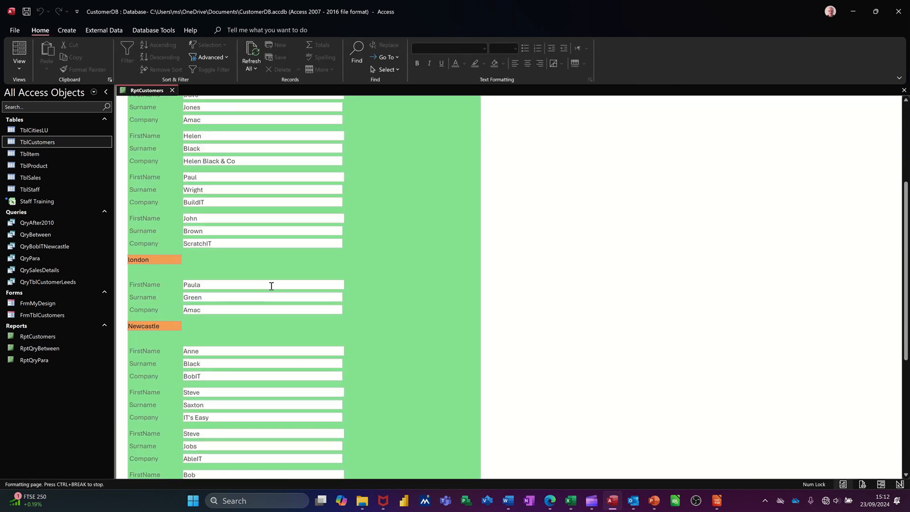
scroll(269, 294, "down", 10)
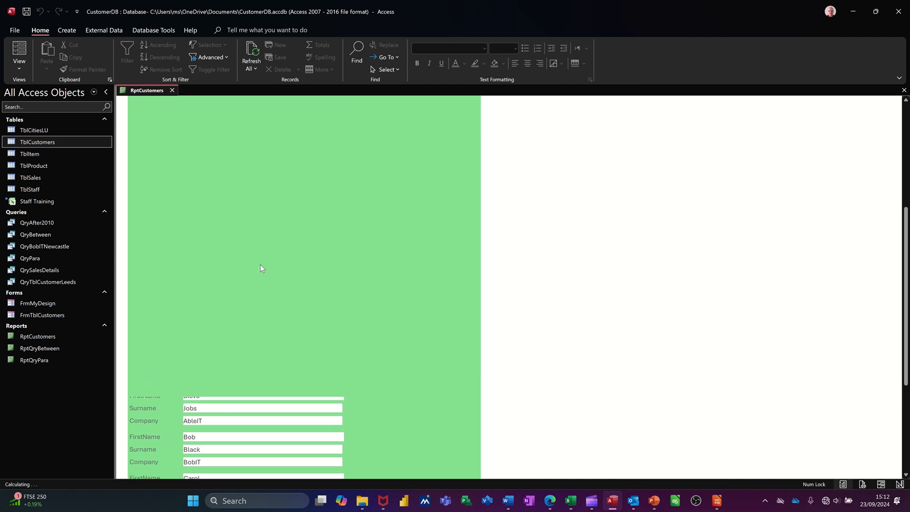
scroll(260, 266, "up", 12)
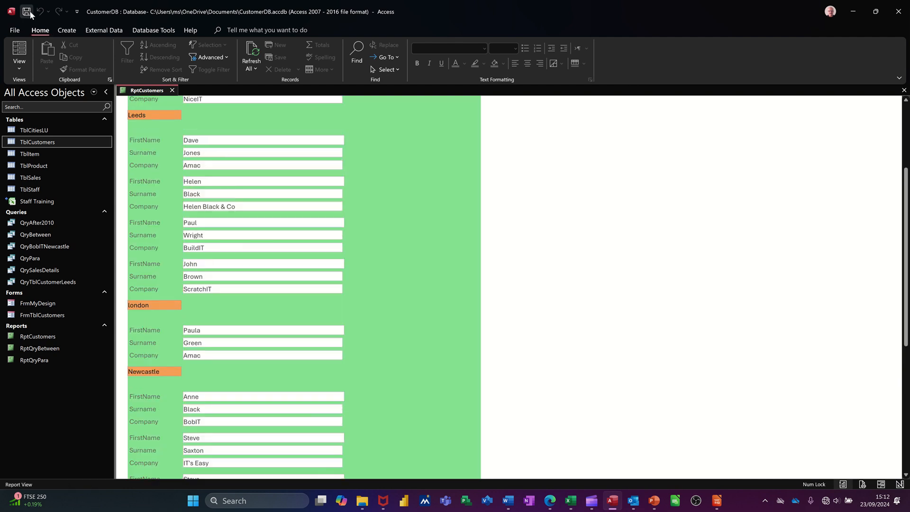
left_click(31, 14)
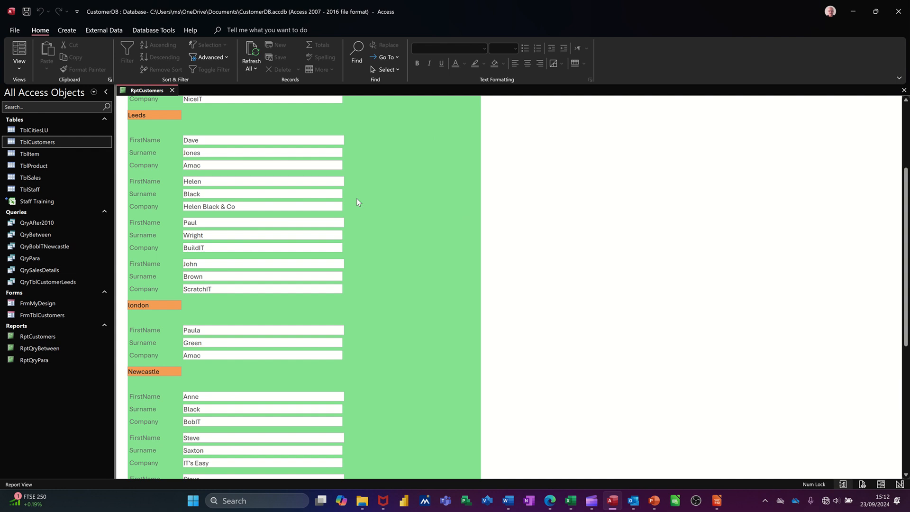